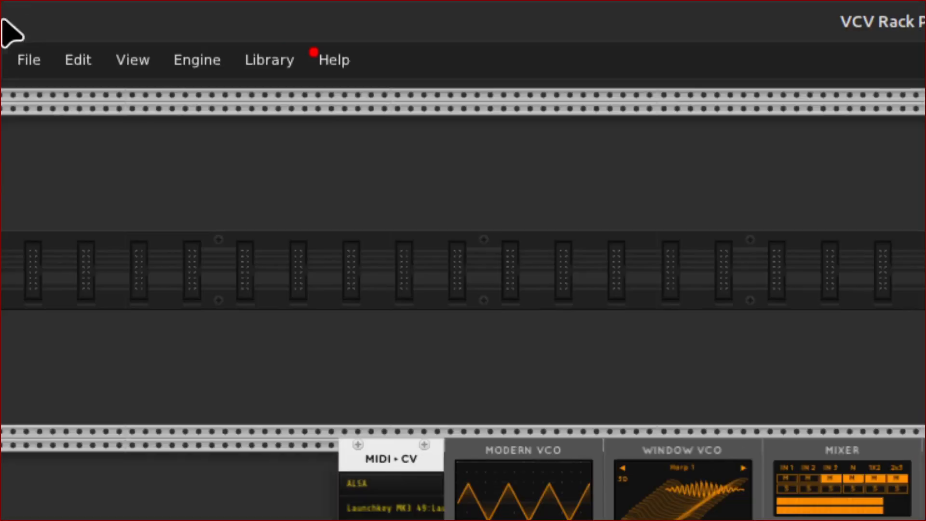
Open the patch "08 Channels with Compressor, EQ, and Aux.vcv" from the Mixer Setups folder inside patches.
left_click(21, 70)
mouse_move(34, 139)
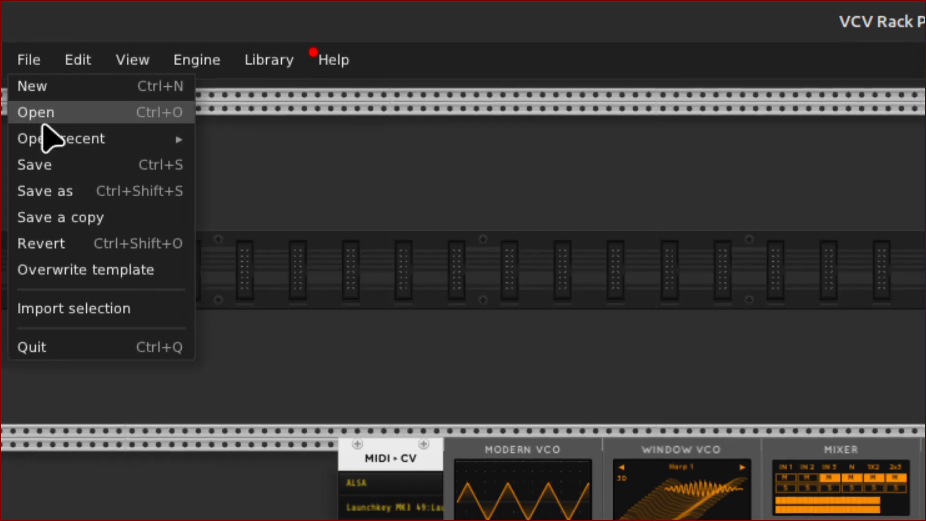
left_click(43, 116)
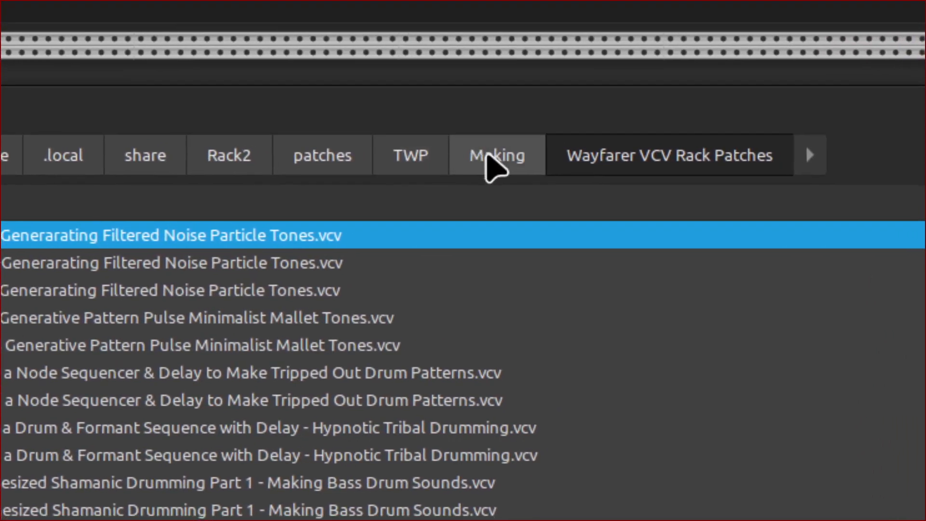
left_click(657, 135)
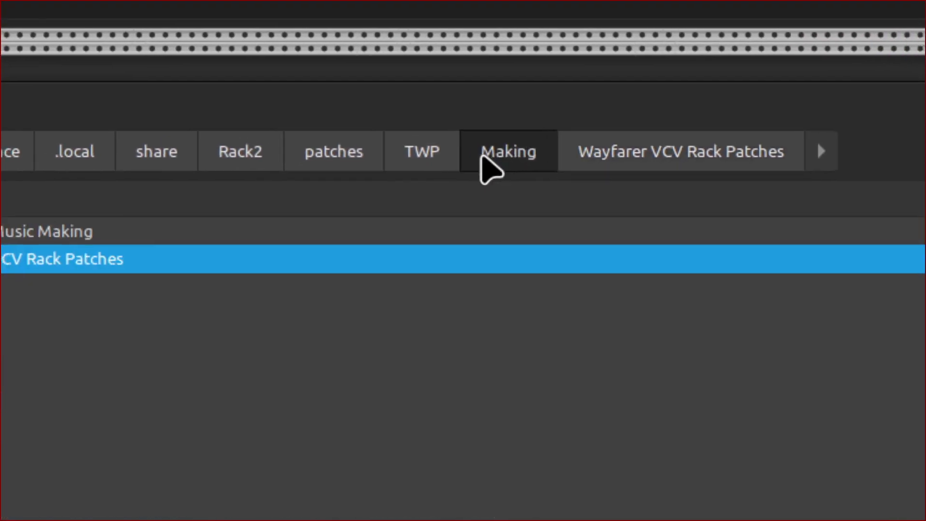
left_click(501, 154)
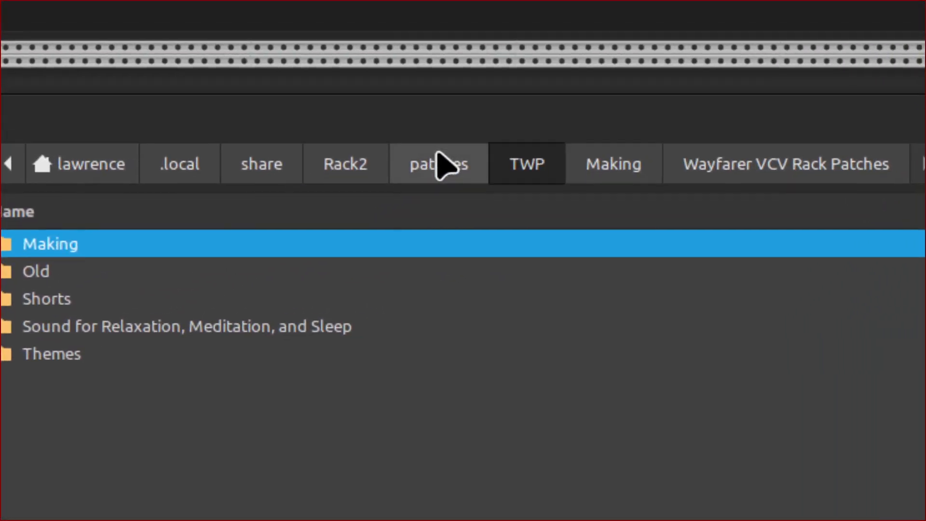
left_click(696, 60)
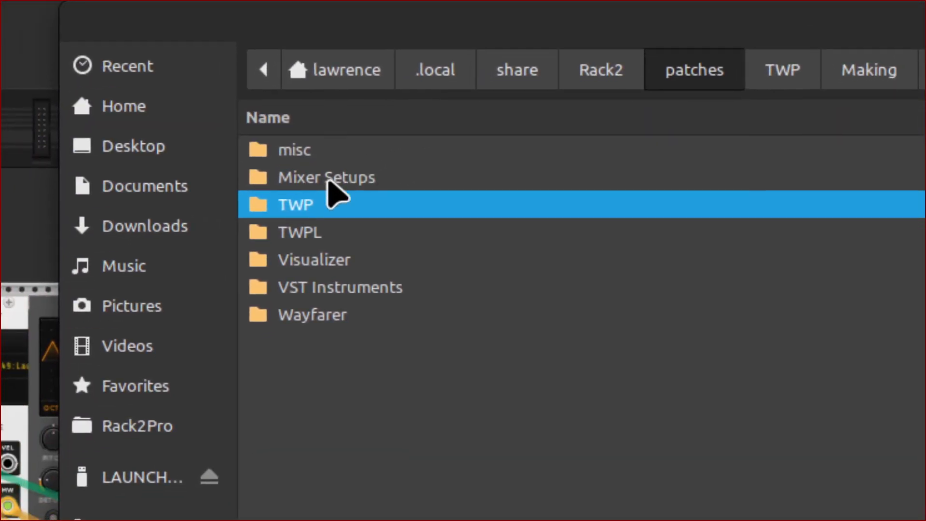
double_click(327, 180)
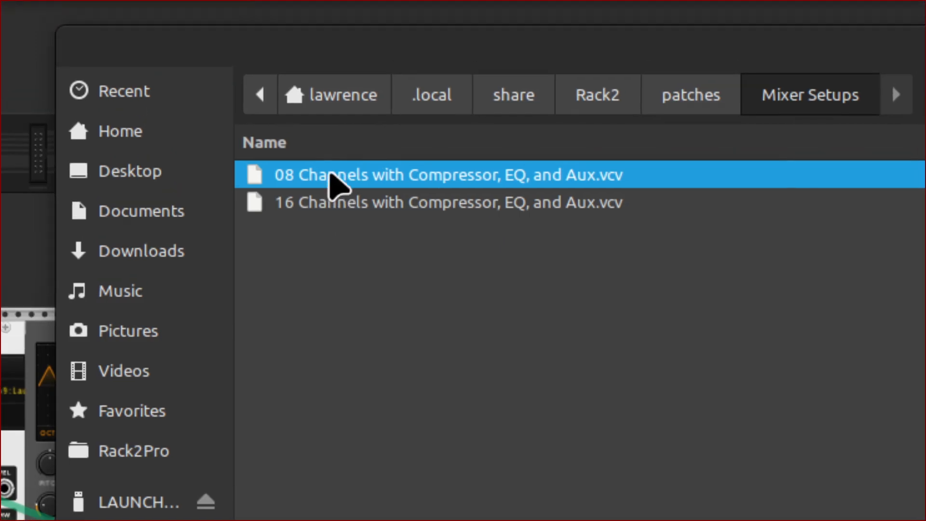
double_click(336, 185)
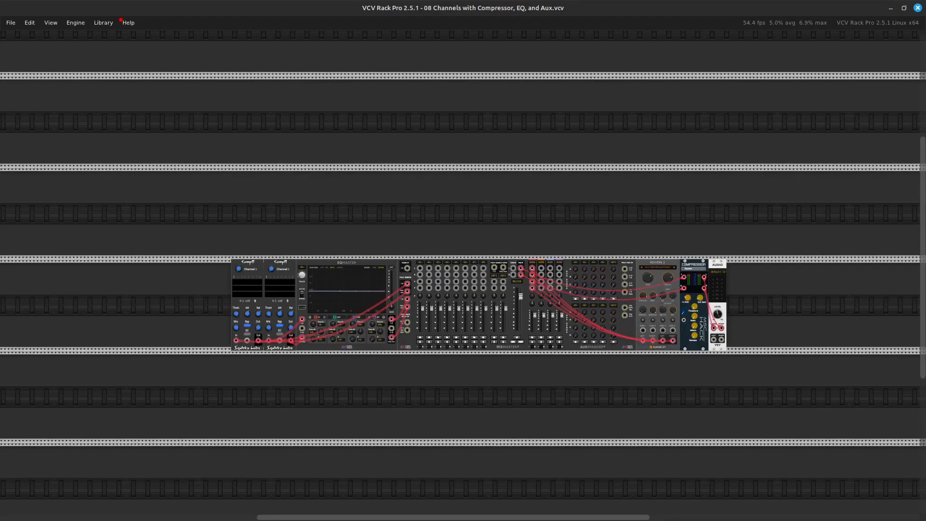
Examine the loaded patch's chain of compressors, EQMaster, MixMaster, reverb and audio output modules up close.
key("Right")
key("Left")
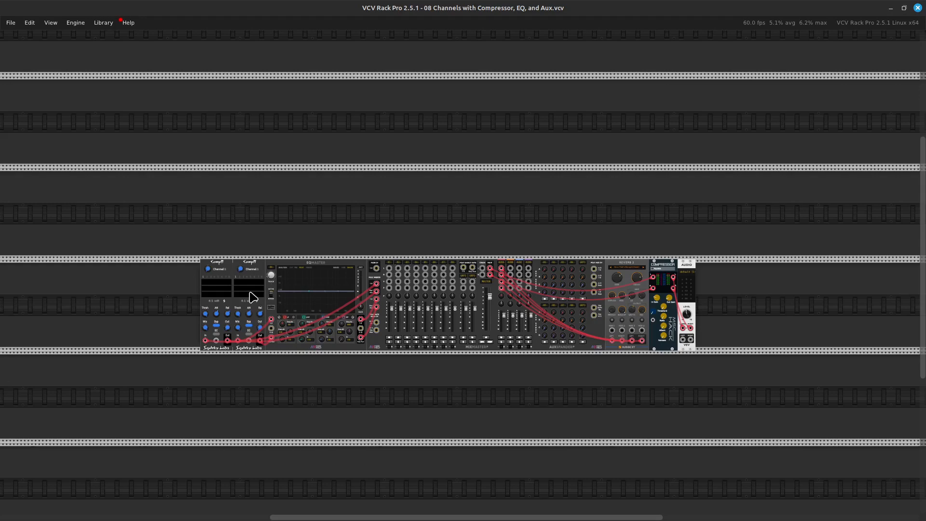
key("ctrl+equal")
key("ctrl+equal")
key("ctrl+equal")
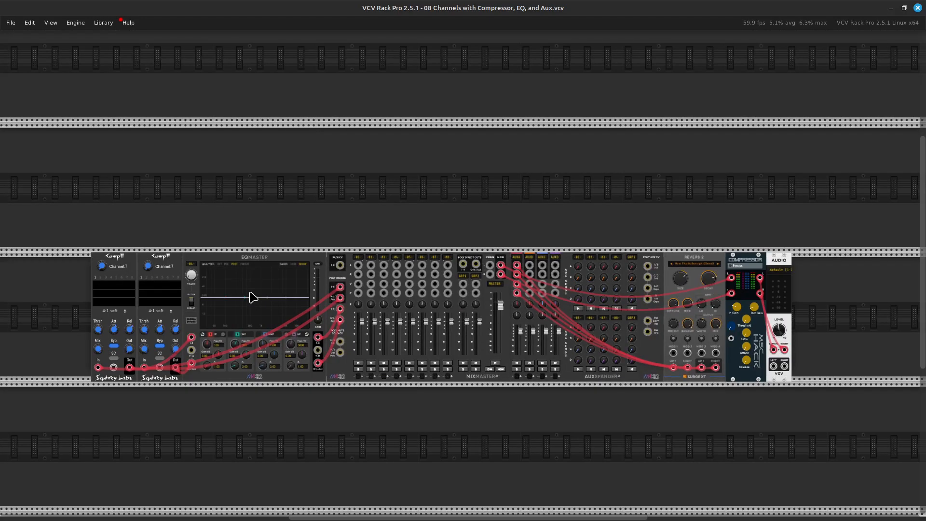
scroll(253, 296, "left", 8)
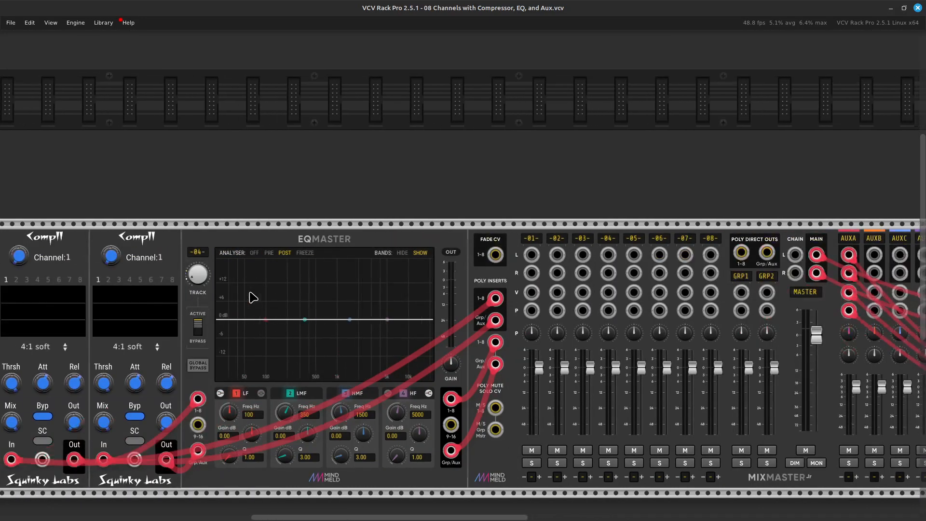
key("ctrl+equal")
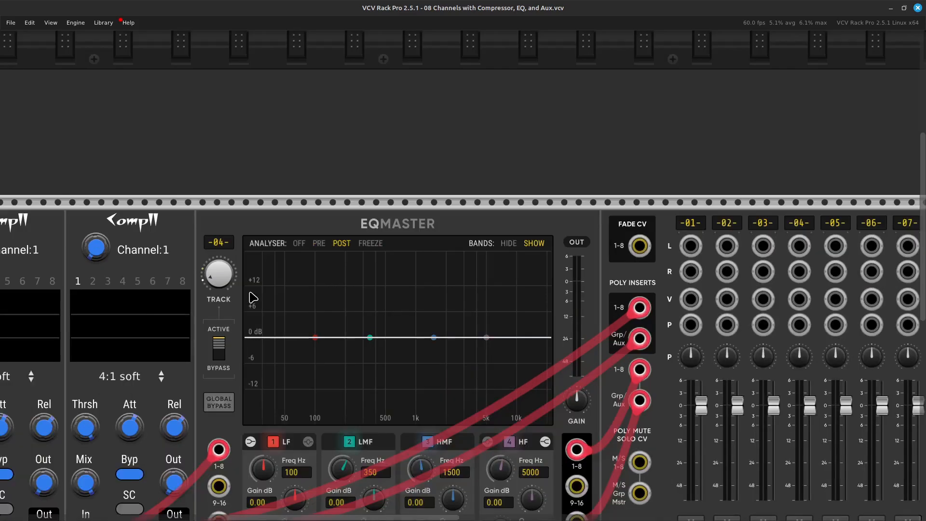
scroll(253, 296, "up", 6)
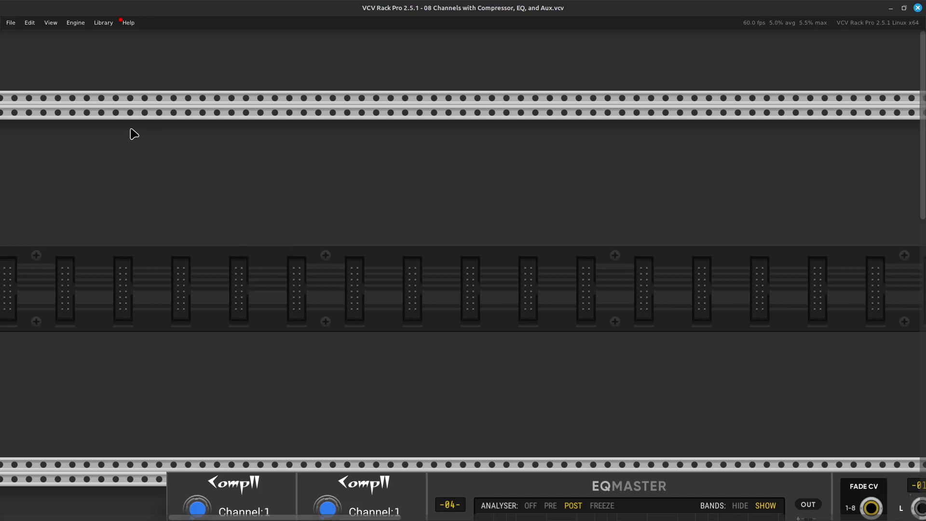
left_click(13, 23)
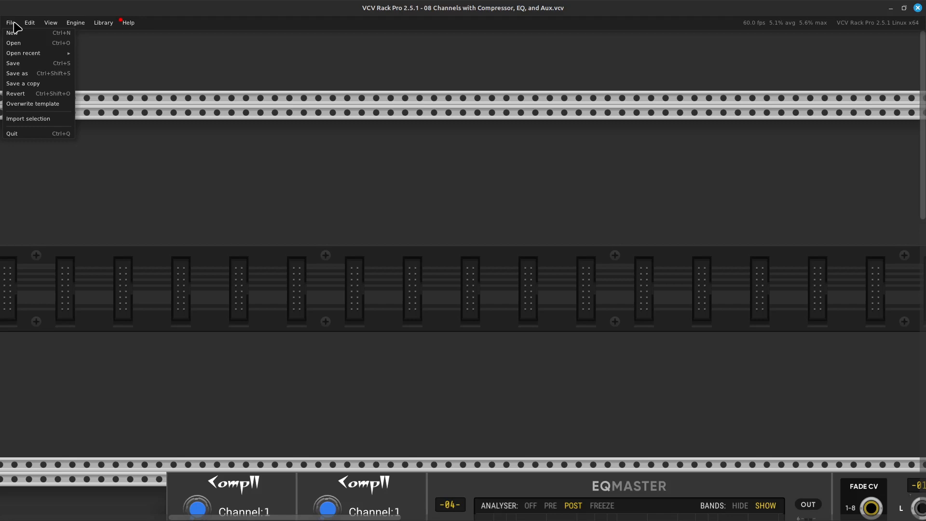
left_click(197, 264)
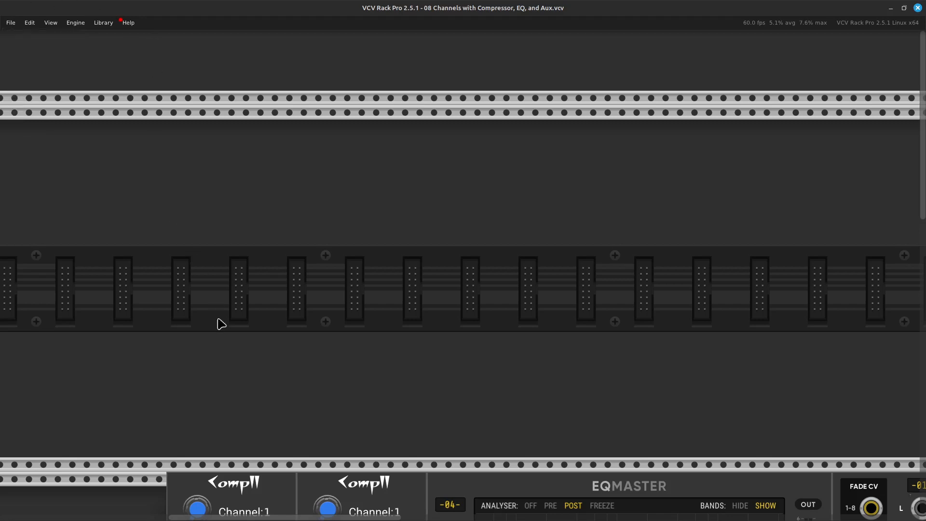
Add a MIDI-CV module in the row above the first Comp II and set its device to Launchkey MK3 49 LKMK3 MIDI In 28:0.
right_click(267, 310)
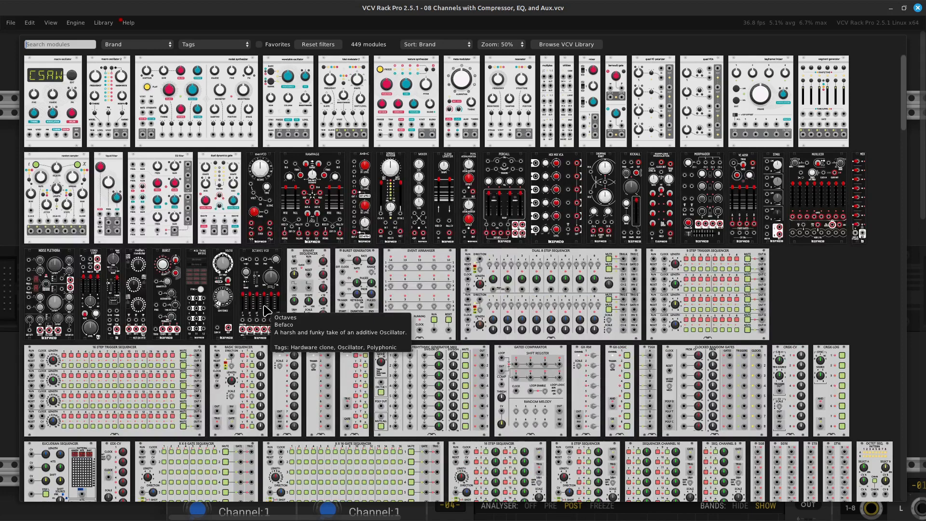
type("midi")
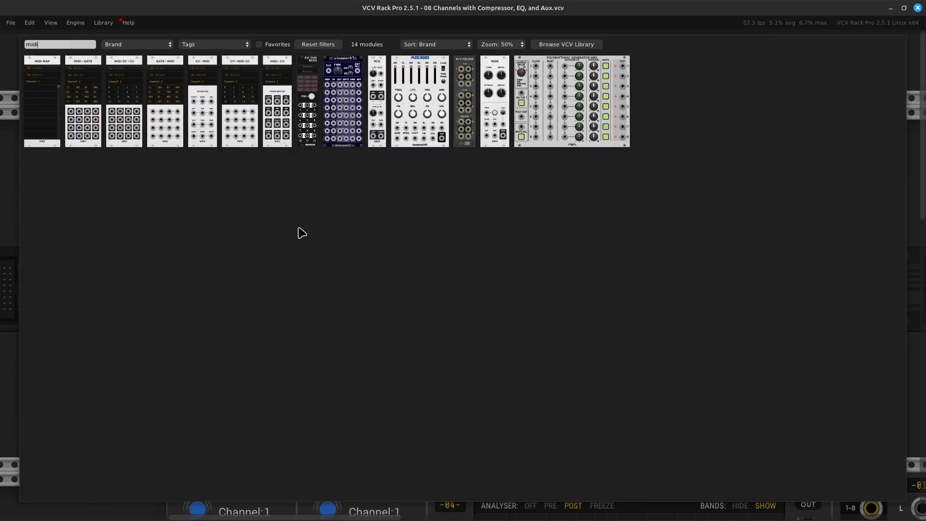
left_click(285, 140)
left_click_drag(291, 105, 251, 116)
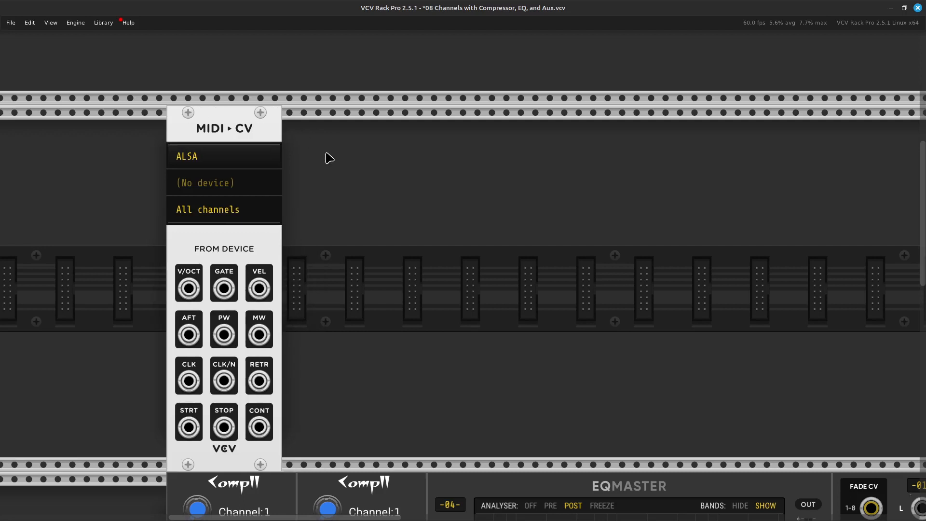
left_click(248, 186)
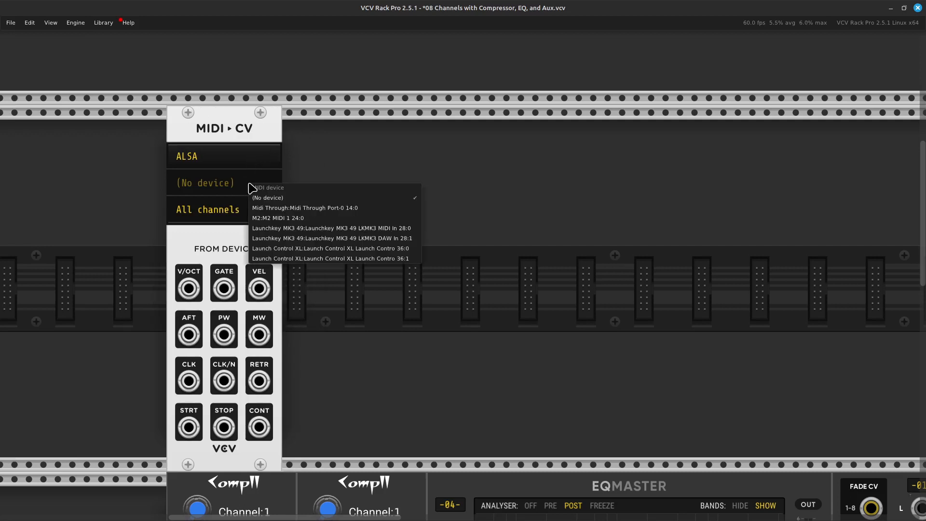
left_click(314, 229)
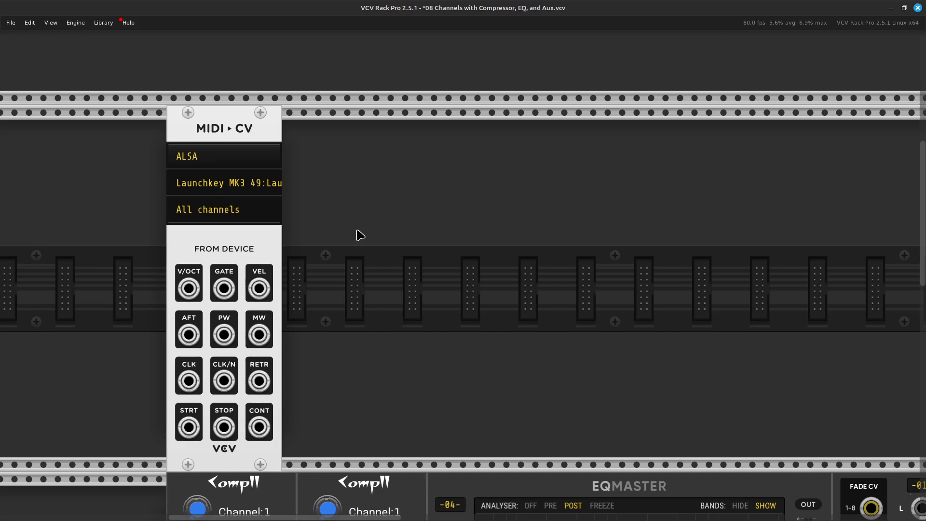
Add a Surge XT Modern VCO and place it flush against the right side of the MIDI-CV module.
scroll(341, 213, "right", 5)
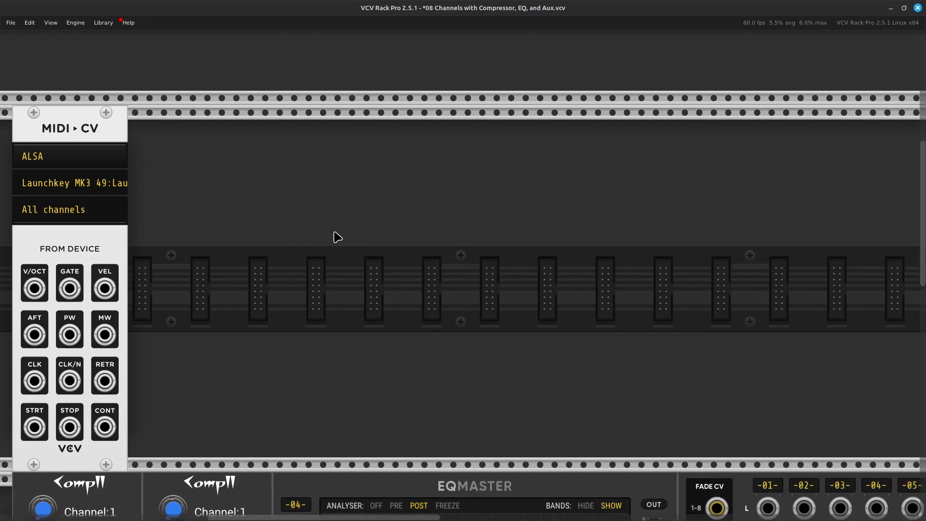
right_click(286, 300)
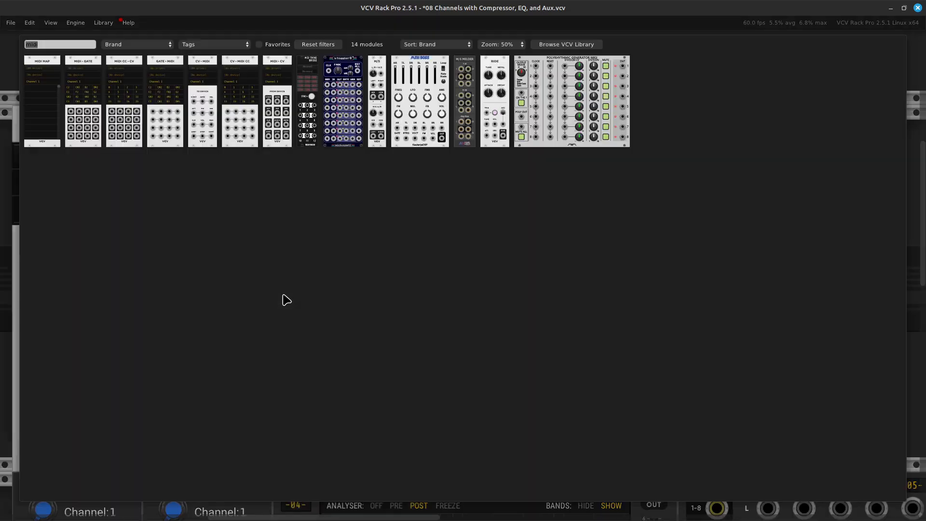
key("BackSpace")
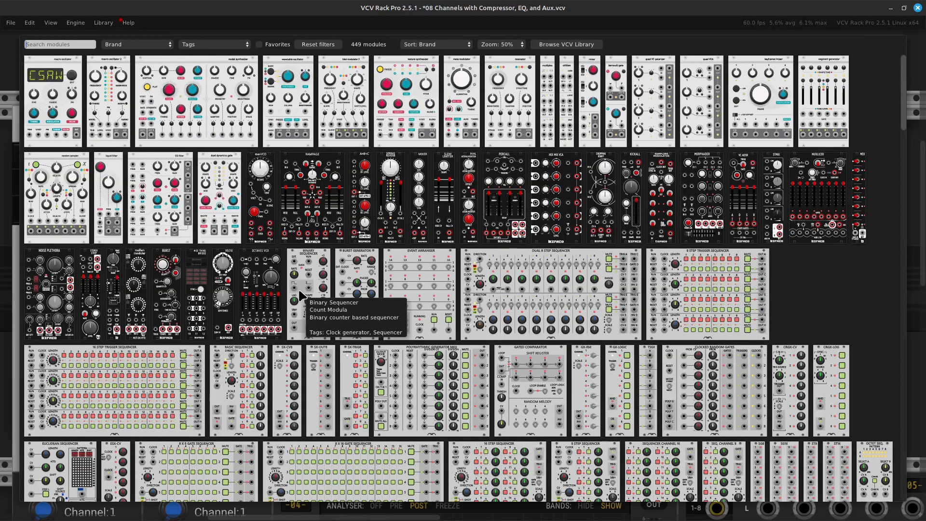
type("vco")
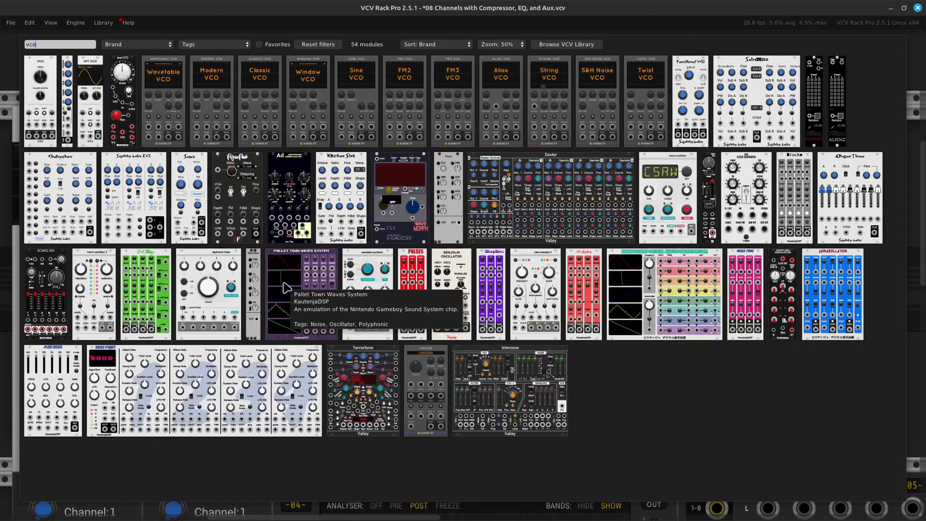
left_click(221, 89)
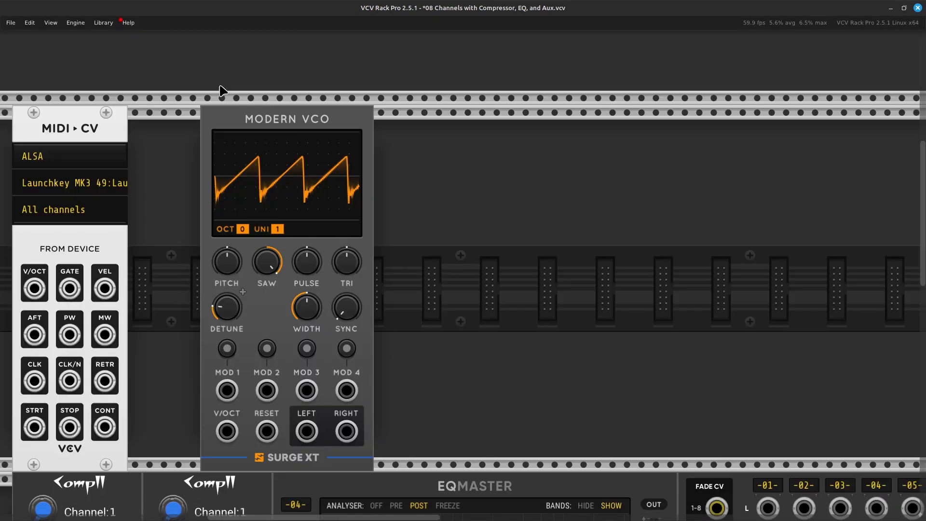
left_click_drag(282, 126, 227, 119)
Add a Surge XT Window VCO and place it flush against the right side of the Modern VCO.
right_click(423, 261)
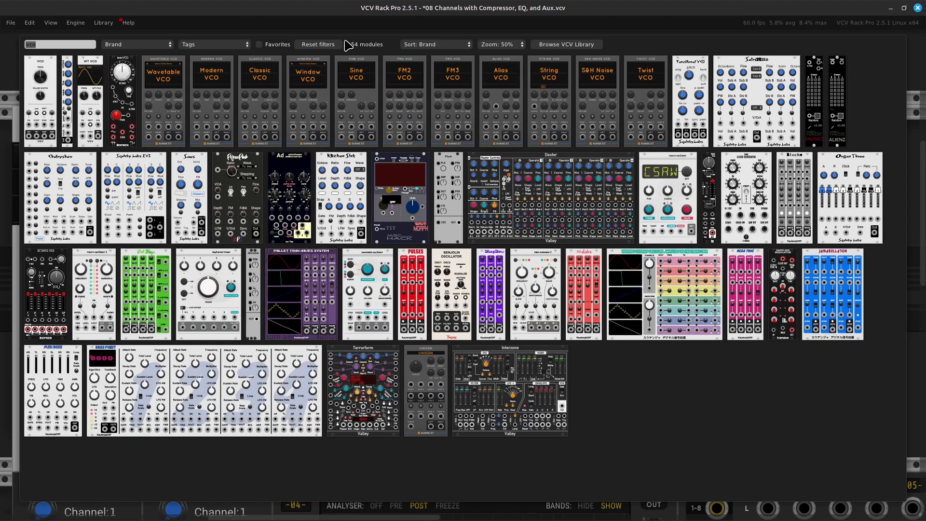
key("BackSpace")
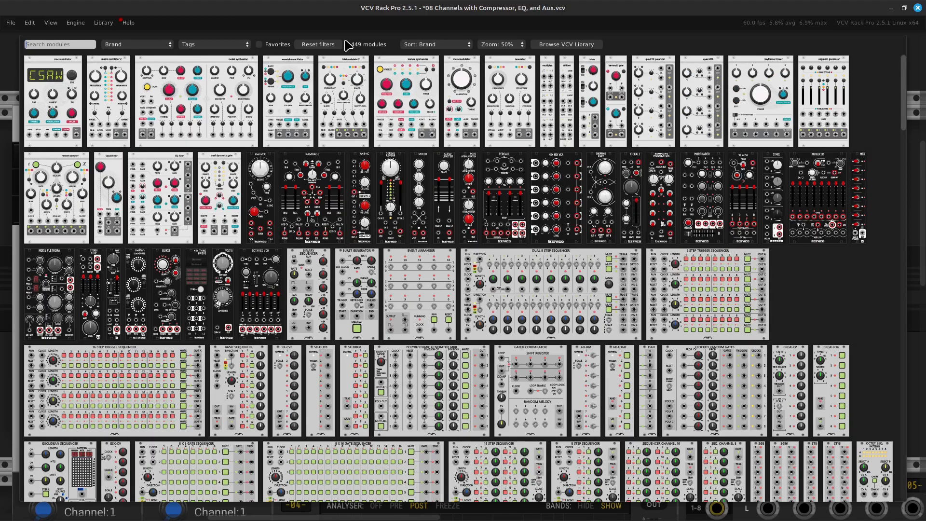
type("vco")
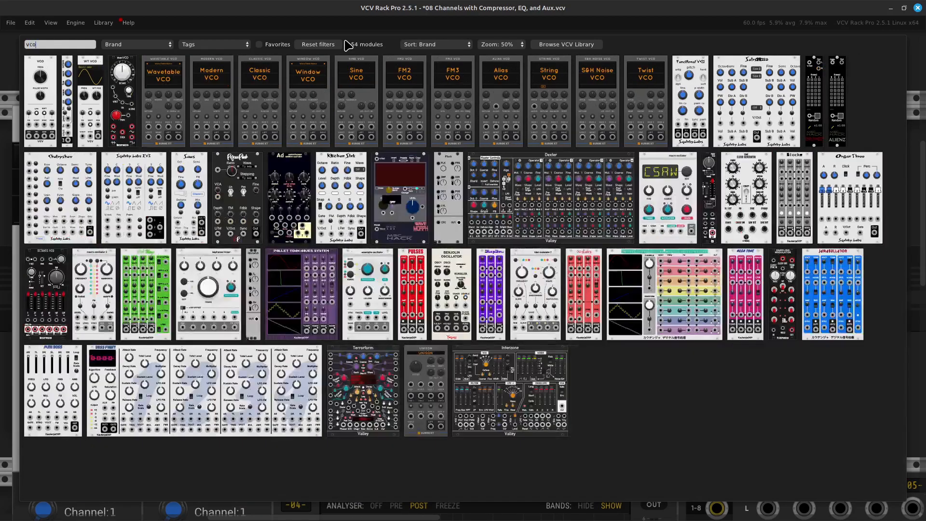
left_click(310, 68)
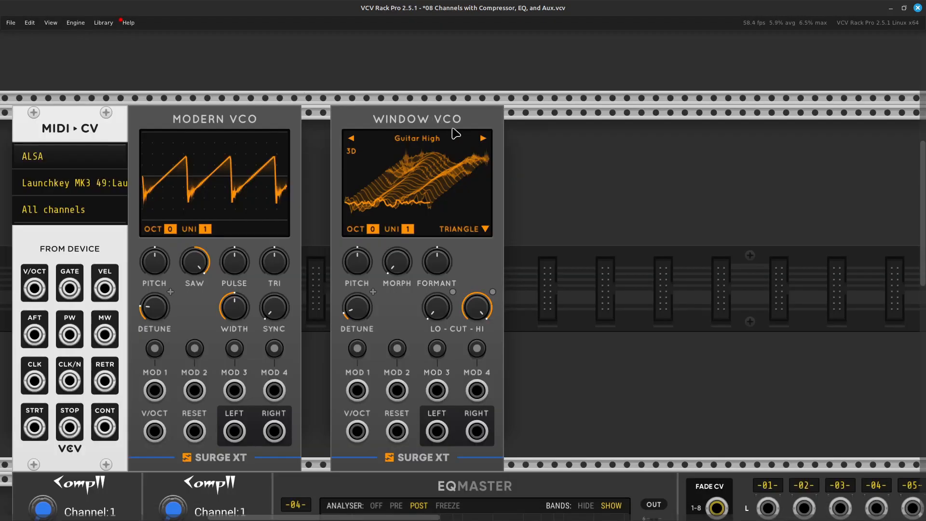
left_click_drag(444, 128, 416, 128)
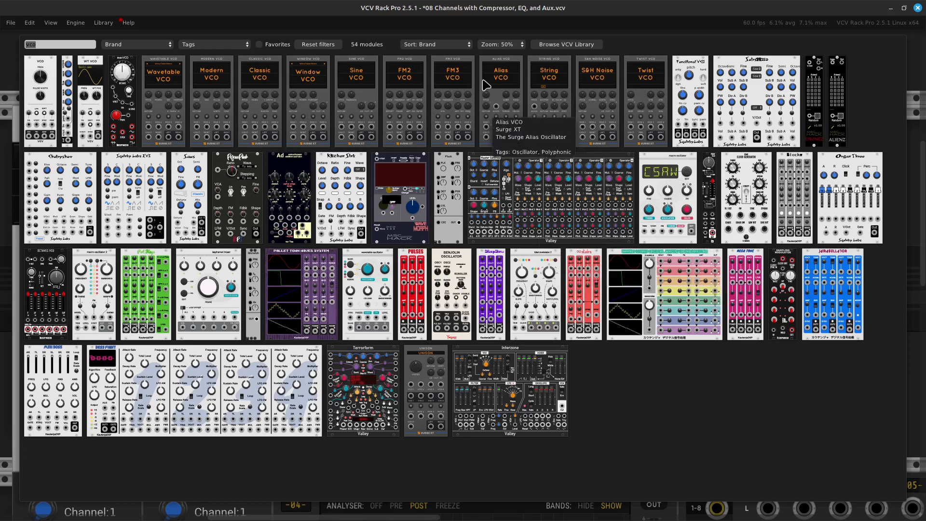
Add a Surge XT Mixer module and place it flush against the right side of the Window VCO.
key("BackSpace")
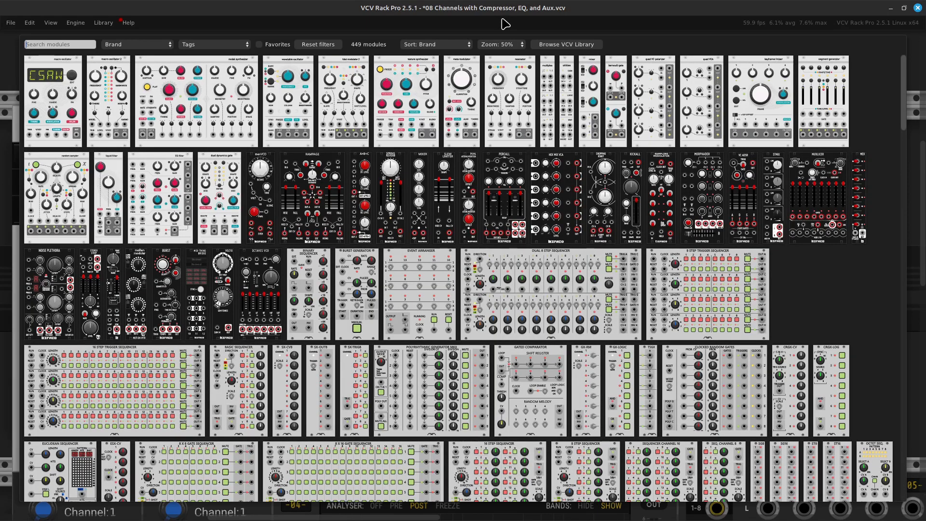
type("mixer")
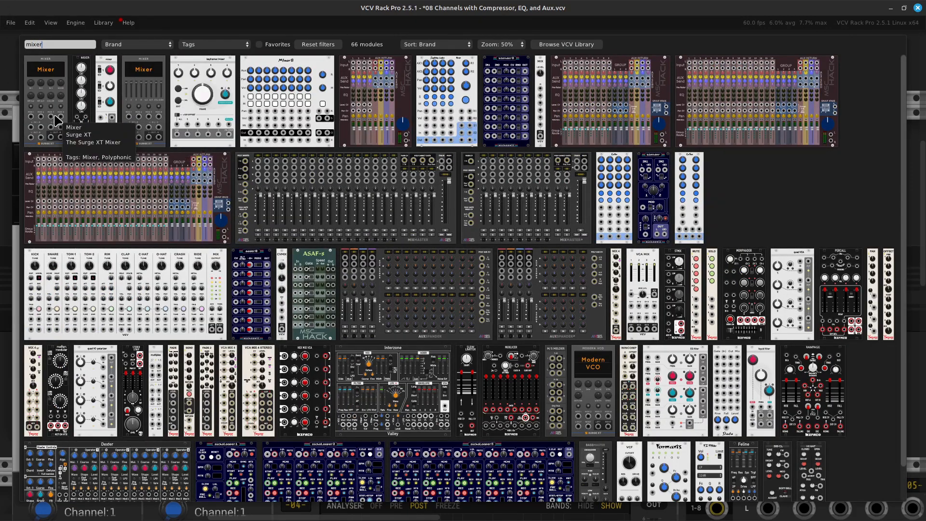
left_click(40, 124)
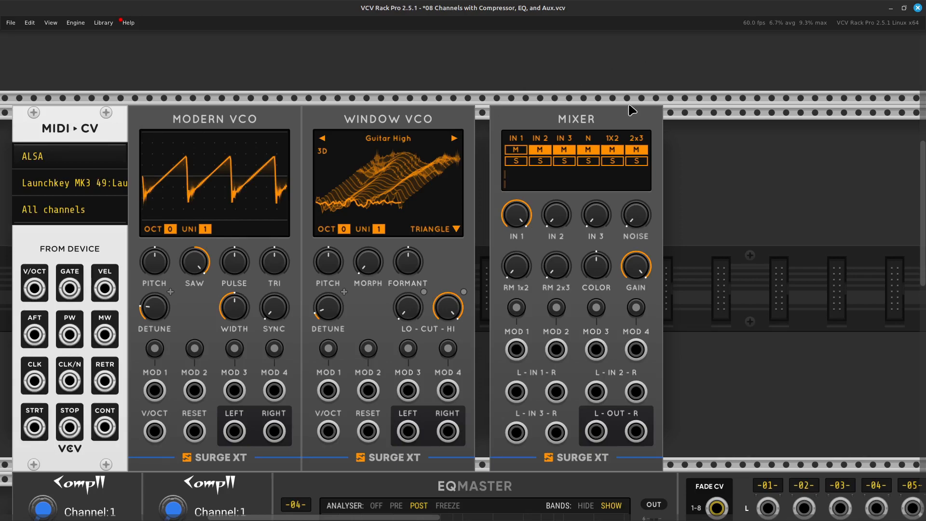
left_click_drag(608, 130, 549, 131)
key("Right")
key("Down")
key("Up")
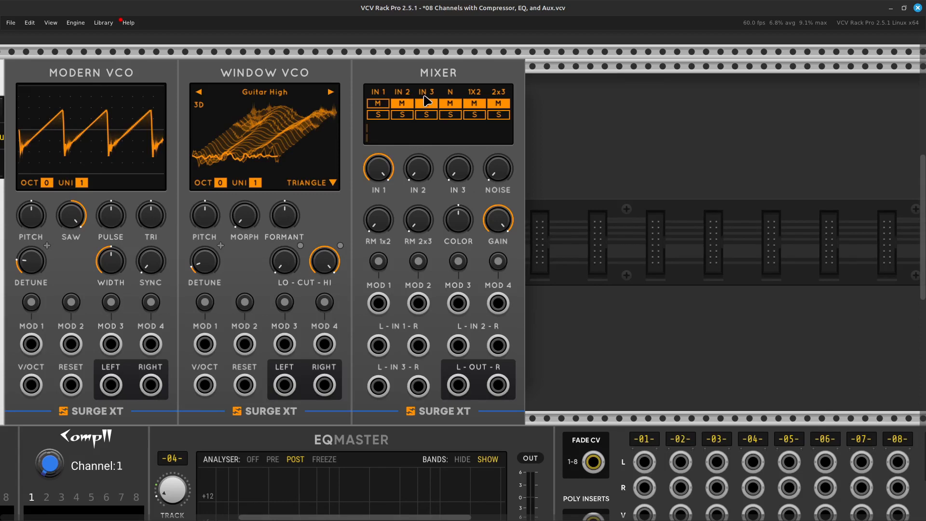
key("Left")
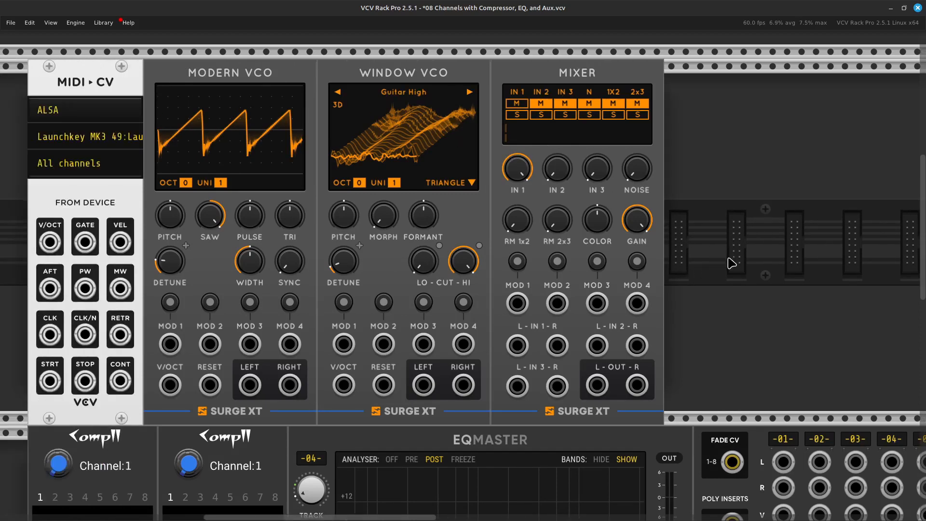
key("Left")
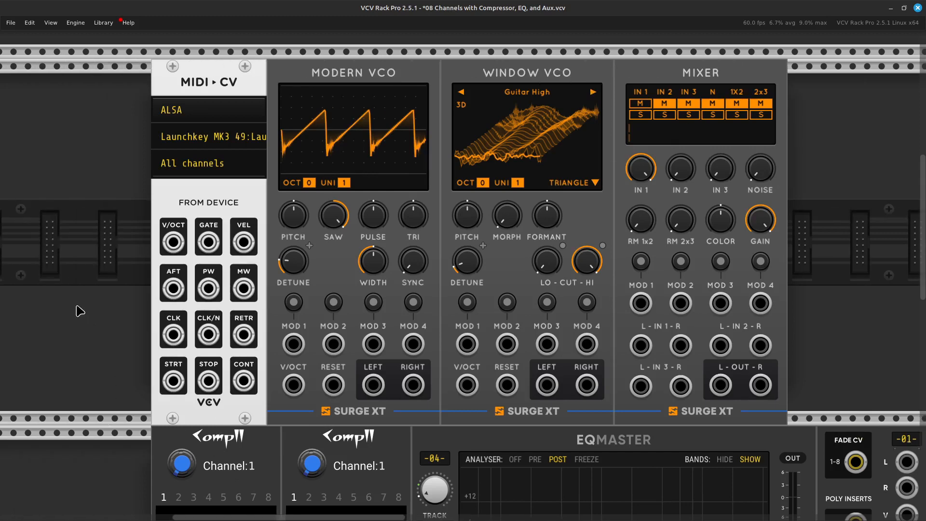
Patch the MIDI-CV V/OCT output to the V/OCT inputs of both the Modern VCO and the Window VCO with yellow cables.
right_click(172, 245)
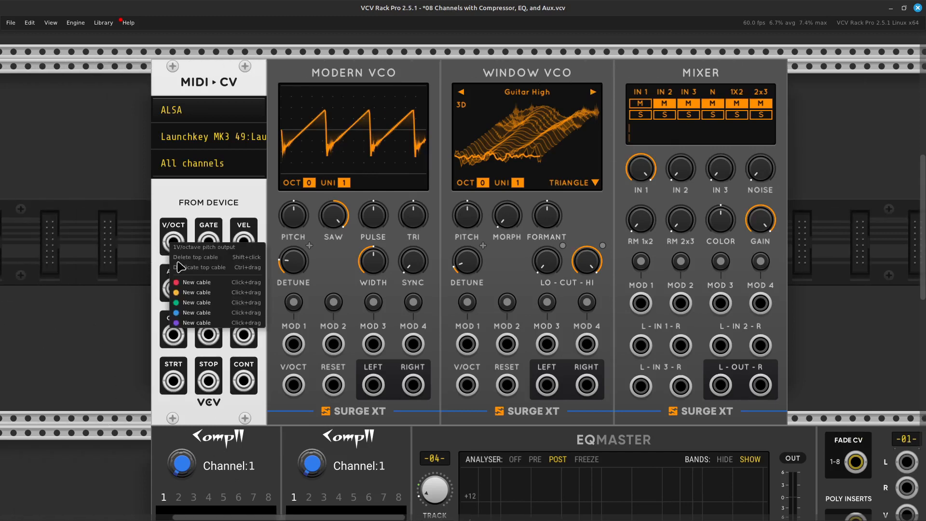
left_click_drag(196, 292, 298, 386)
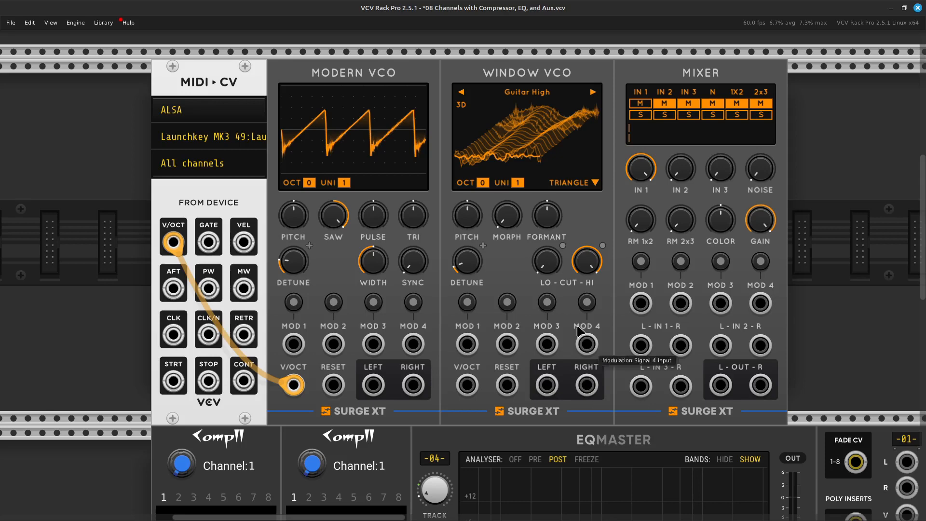
right_click(473, 385)
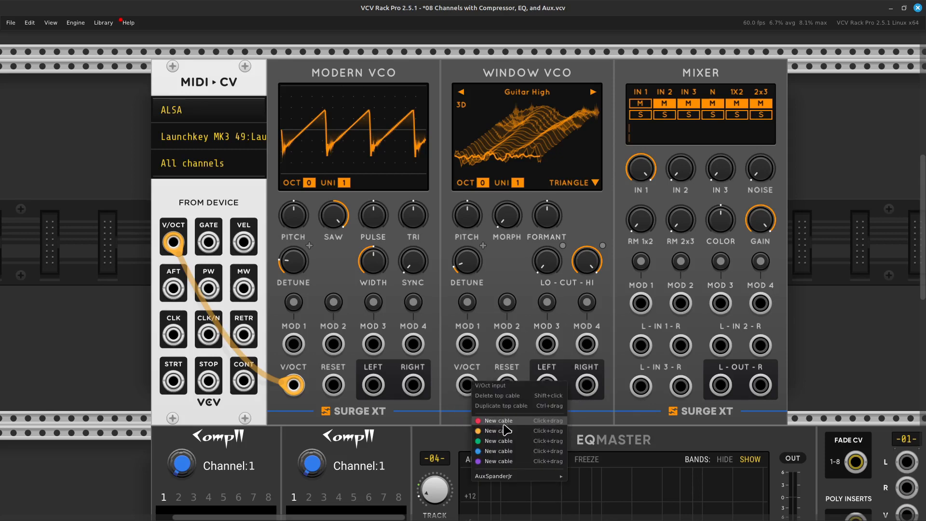
left_click_drag(505, 430, 172, 242)
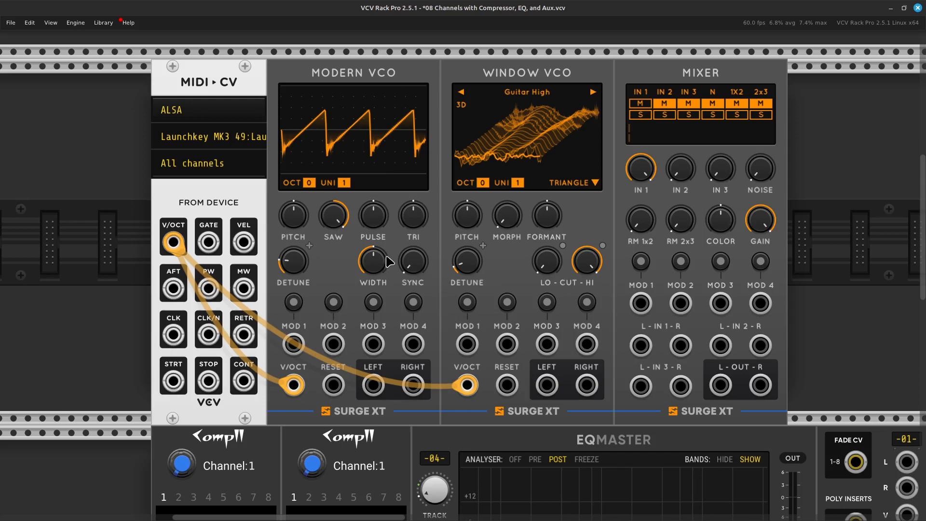
Add a Surge XT EG x VCA module and place it flush against the right side of the Surge XT Mixer.
scroll(366, 265, "right", 5)
right_click(546, 263)
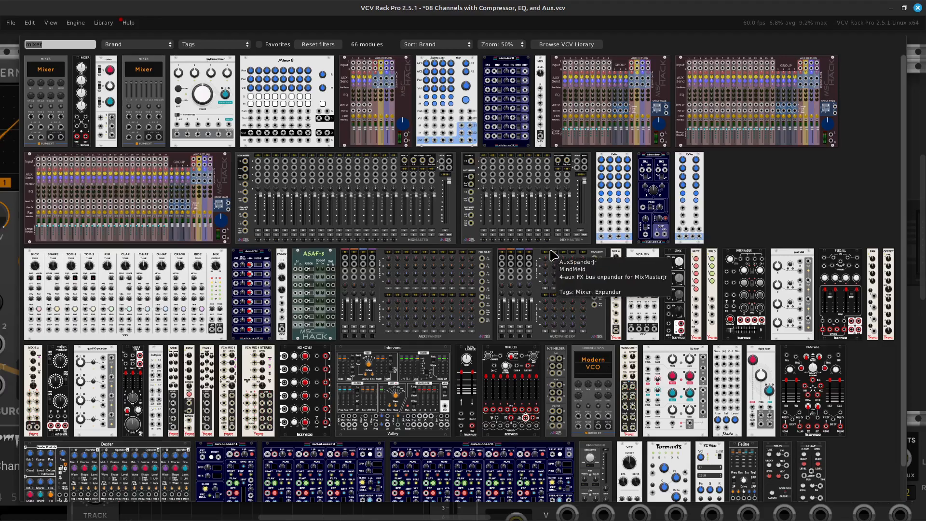
key("BackSpace")
type("eg")
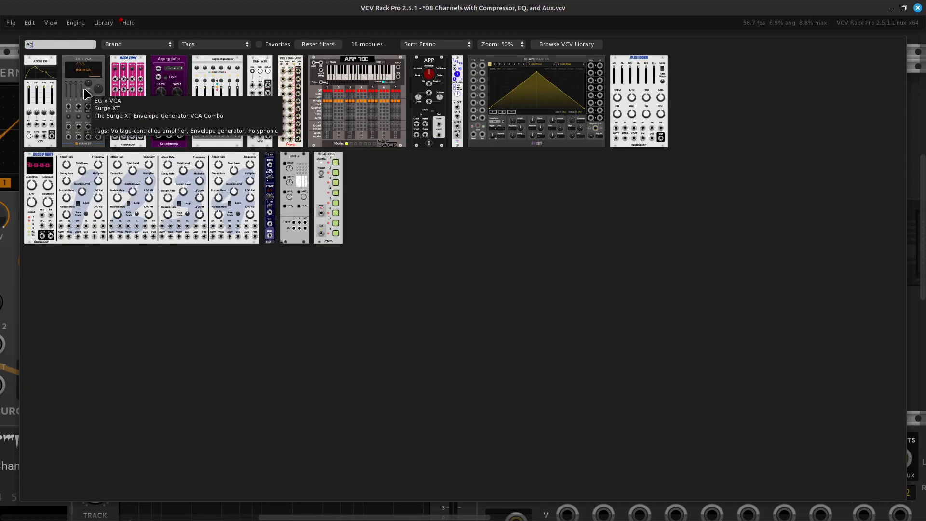
left_click(87, 94)
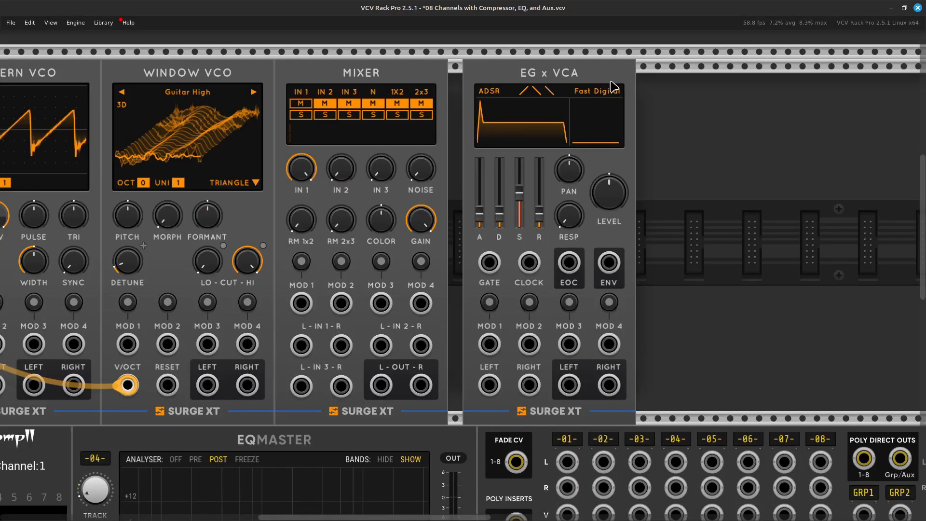
left_click_drag(596, 86, 573, 85)
key("Left")
key("Left")
key("Left")
key("Left")
key("Left")
key("Left")
key("Left")
key("Left")
key("Left")
key("Left")
key("Left")
key("Left")
key("Left")
key("Left")
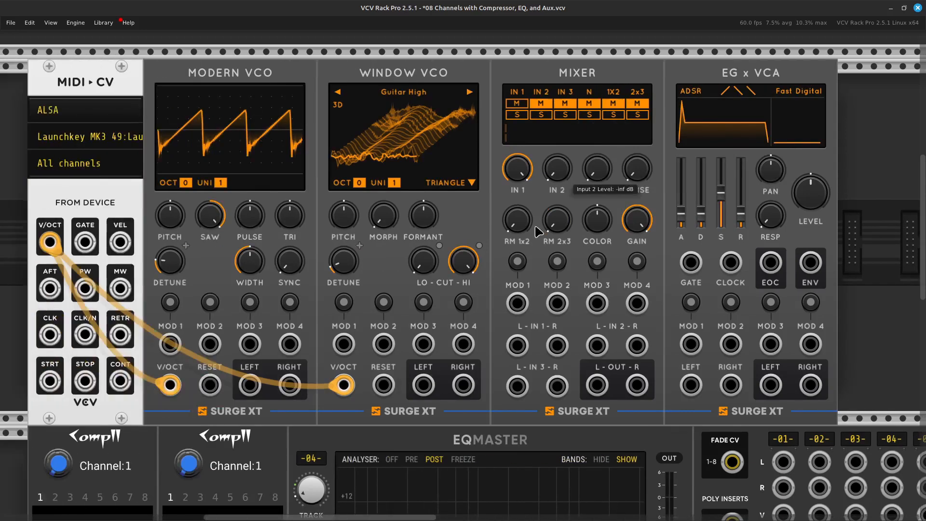
Patch the EG x VCA GATE input to the MIDI-CV GATE output with a green cable.
key("Right")
key("Right")
key("Right")
key("Right")
key("Right")
key("Right")
key("Right")
key("Right")
key("Right")
key("Right")
key("Right")
key("Right")
key("Right")
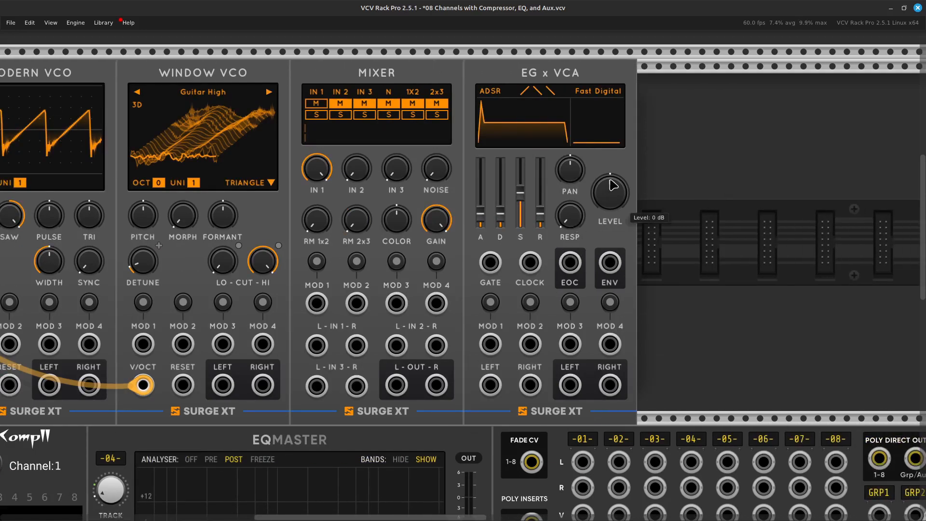
right_click(489, 264)
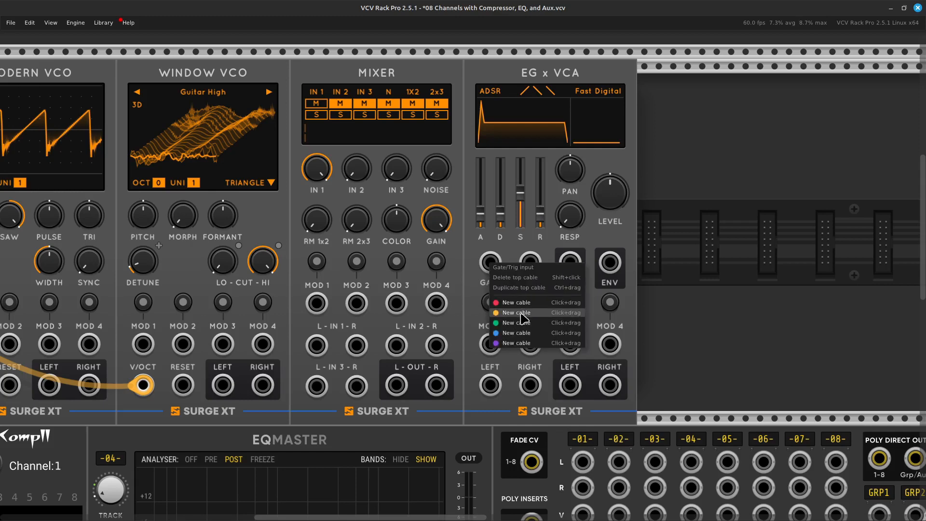
left_click_drag(523, 320, 353, 249)
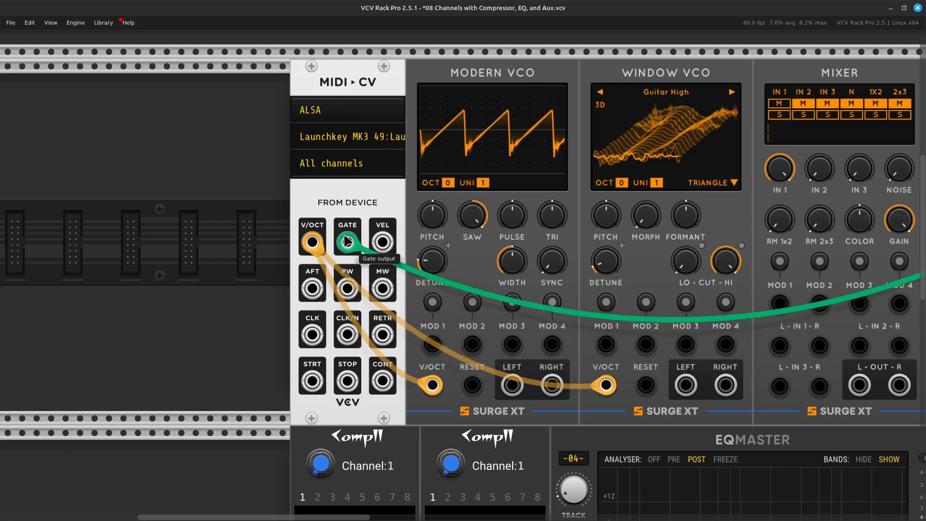
Patch the Modern VCO's left output to the left IN 1 jack of the Surge XT Mixer with a red cable.
key("Right")
key("Down")
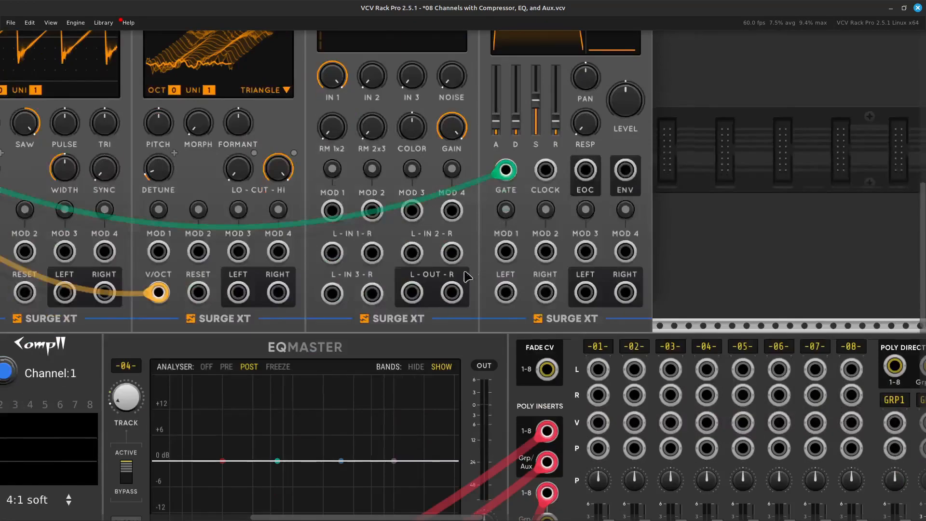
key("Left")
key("Left")
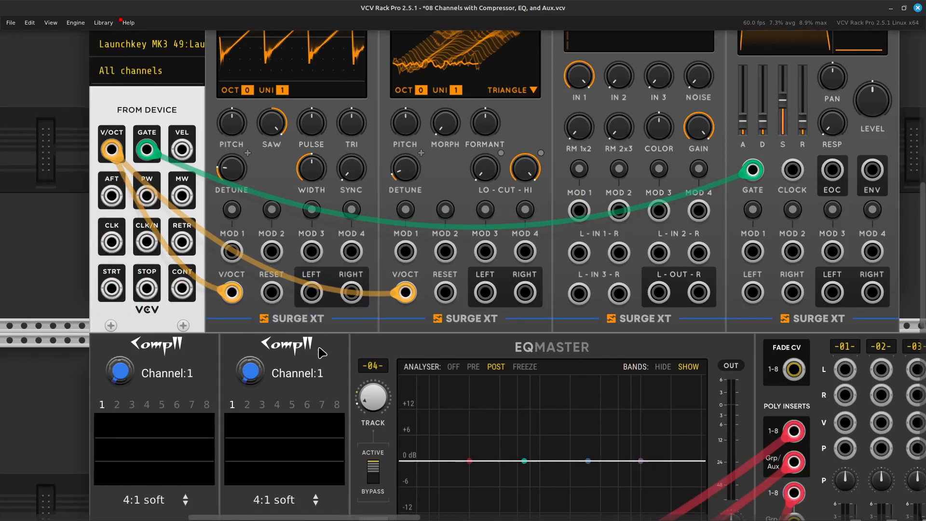
key("Up")
key("Right")
key("Down")
key("Left")
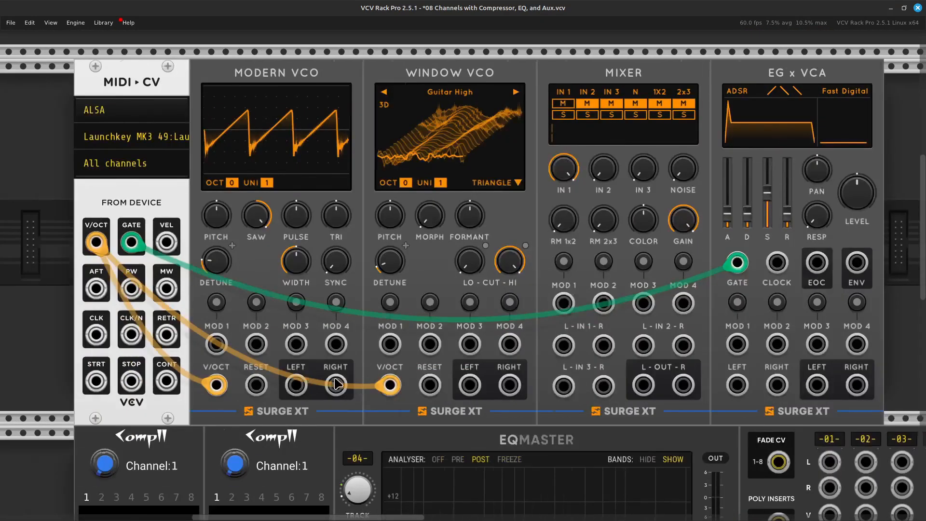
right_click(331, 393)
left_click(350, 428)
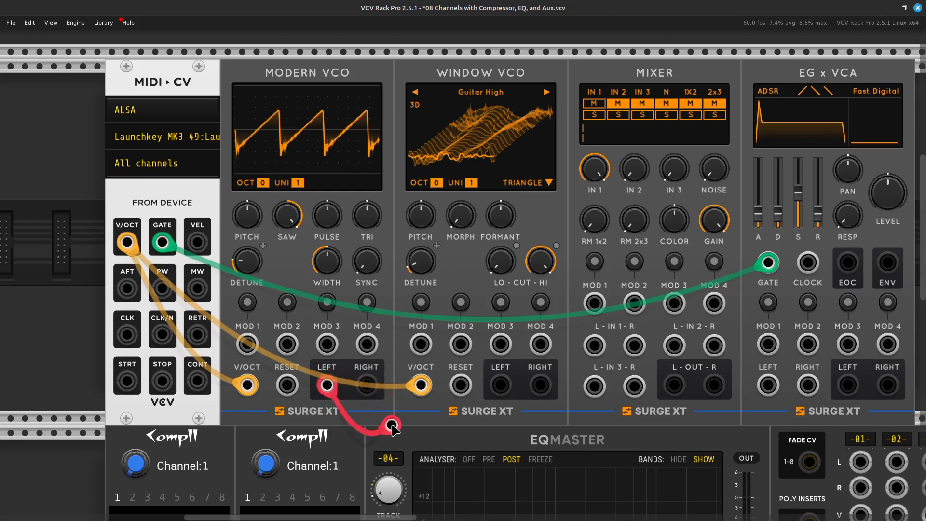
scroll(392, 423, "right", 5)
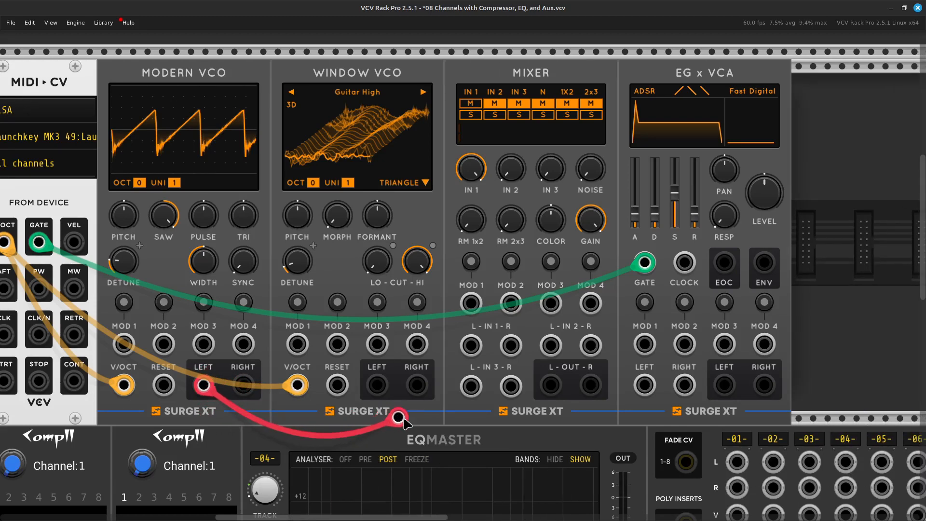
left_click_drag(490, 314, 476, 356)
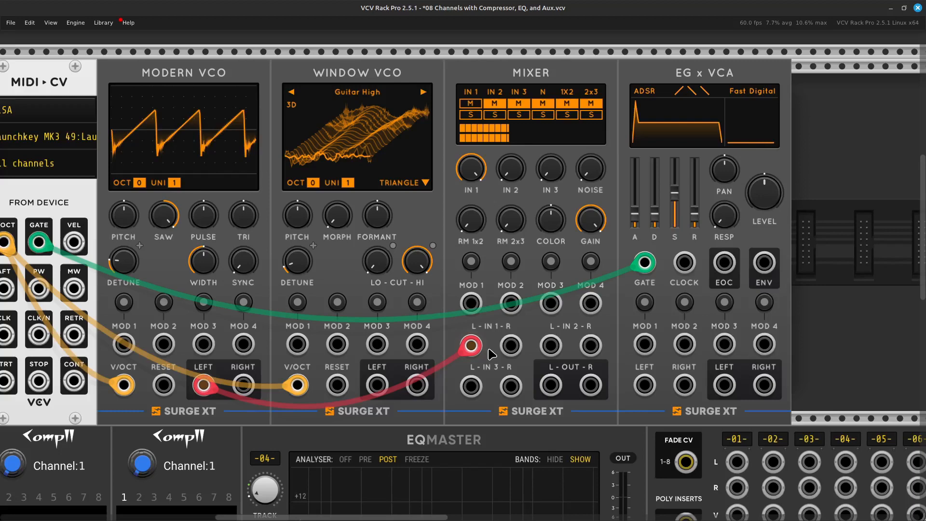
scroll(491, 354, "down", 2)
scroll(491, 354, "left", 5)
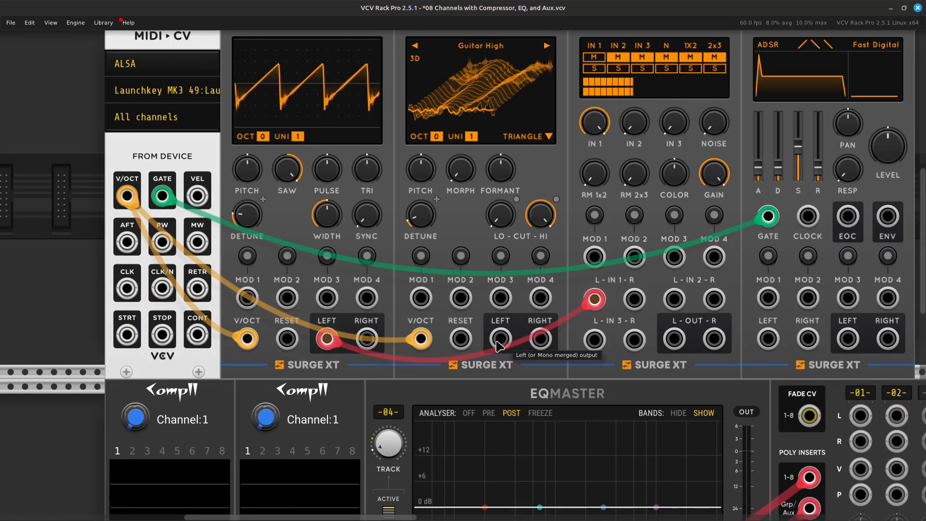
right_click(498, 345)
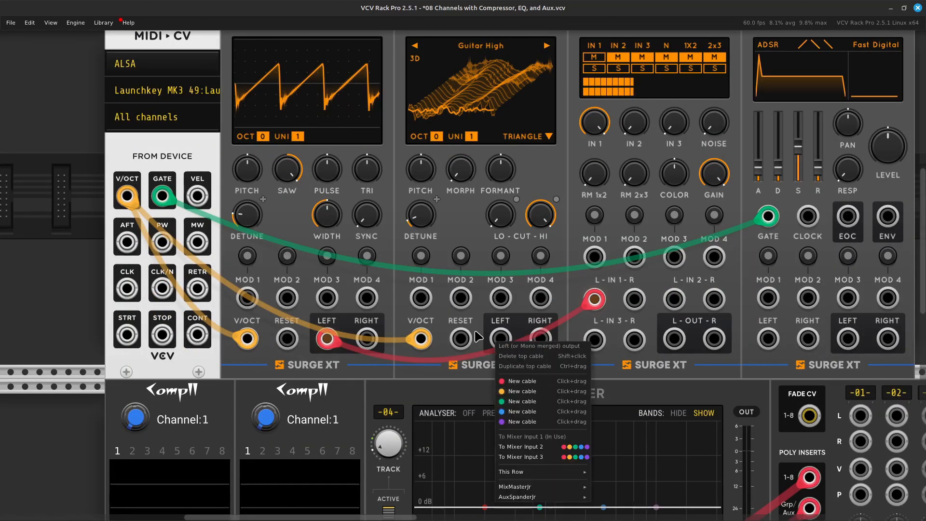
left_click(473, 374)
Patch the Surge XT Mixer's left output to the left input of the EG x VCA with a red cable.
scroll(487, 371, "right", 6)
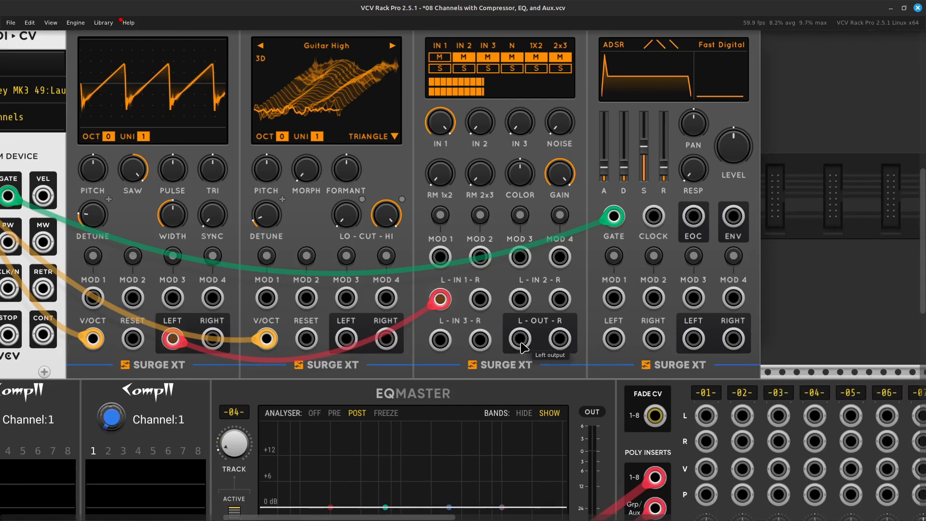
right_click(523, 344)
left_click_drag(542, 383, 429, 340)
Patch the EG x VCA's left output to the left input of MixMasterJr channel 1 with a red cable.
scroll(545, 401, "right", 8)
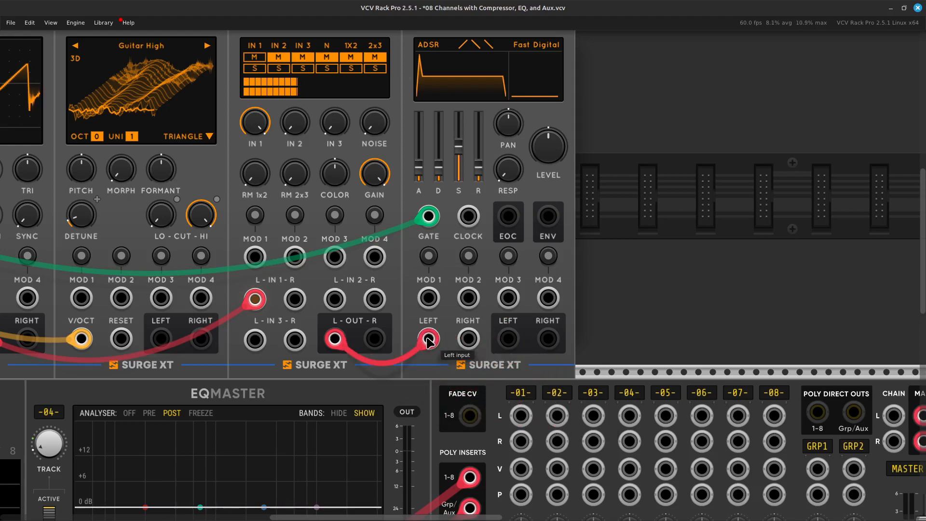
right_click(505, 347)
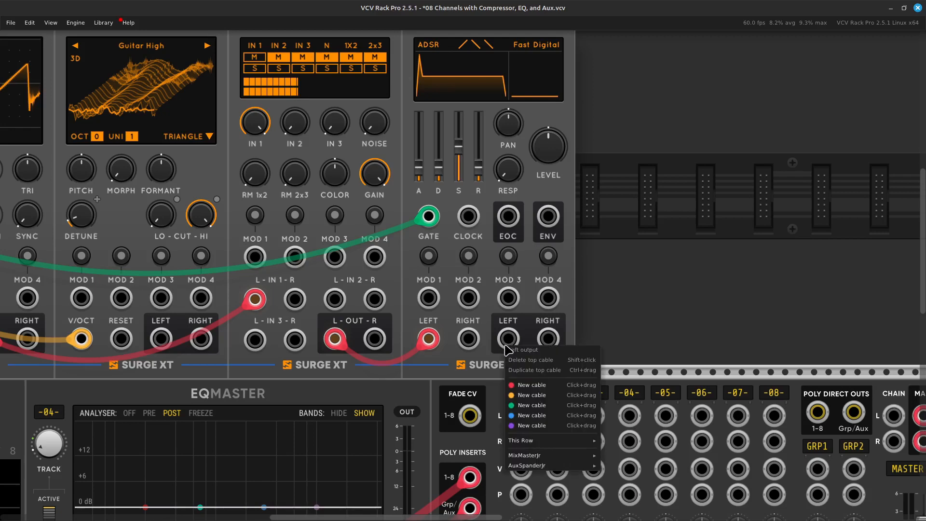
left_click(532, 393)
key("Right")
left_click_drag(532, 392, 412, 309)
key("Down")
key("Left")
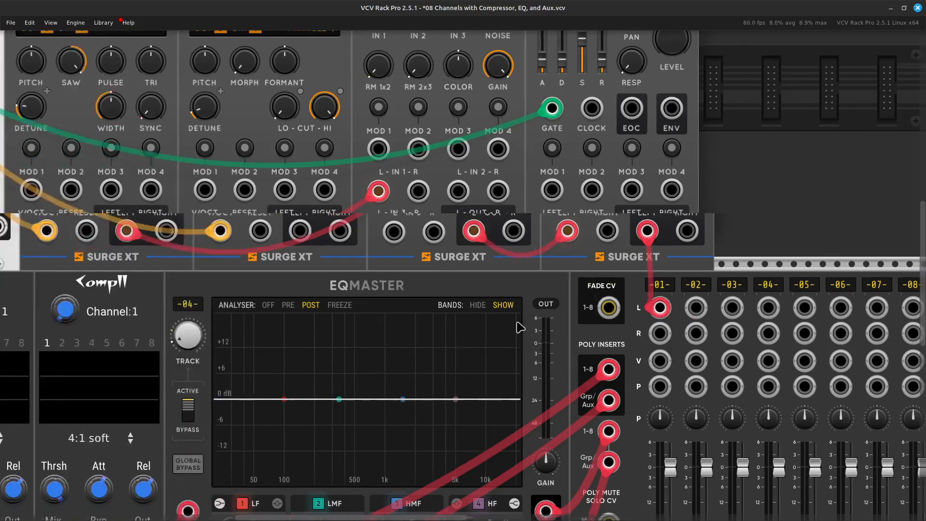
Set the Modern VCO's waveform levels to zero Saw, maximum Triangle and 1.03 % Pulse.
key("Up")
key("Left")
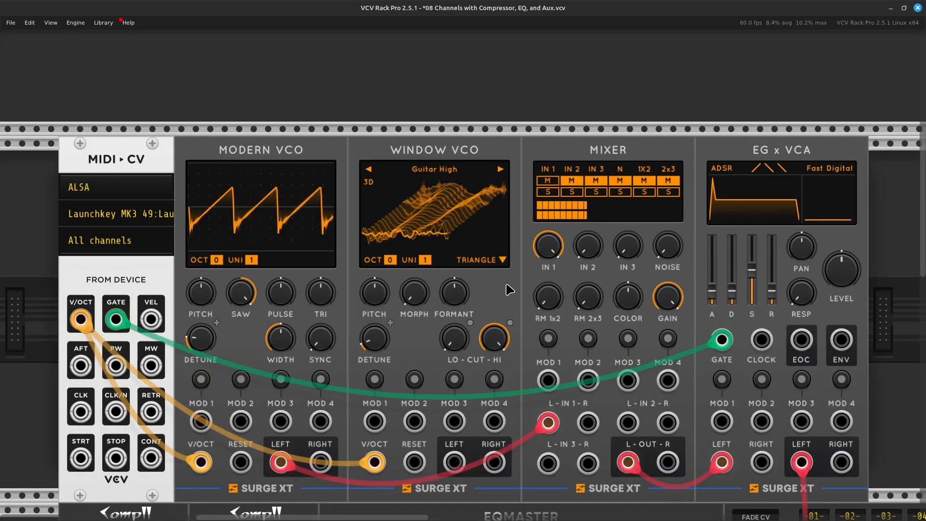
key("Left")
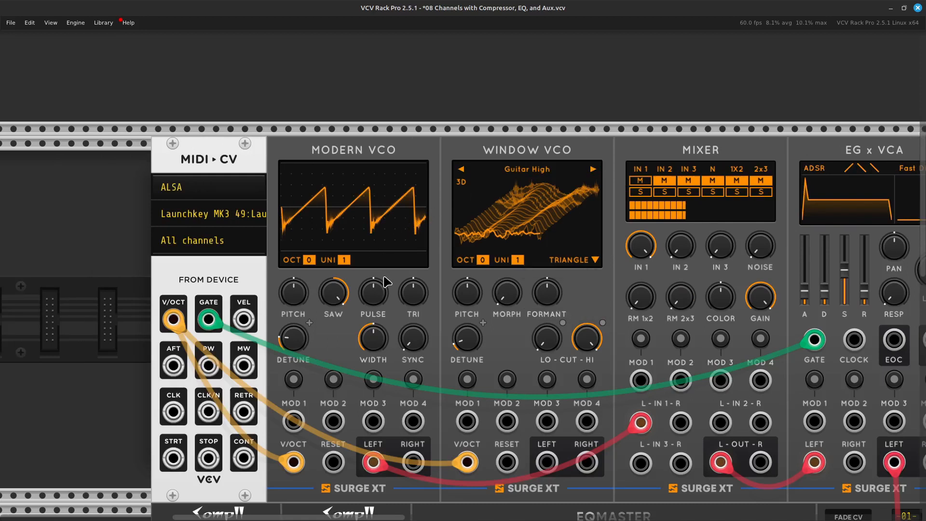
left_click_drag(340, 303, 341, 352)
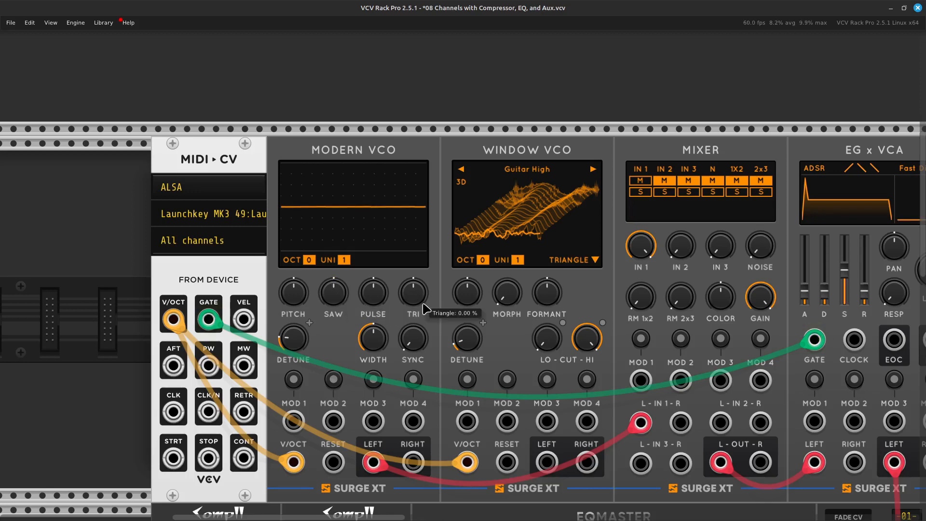
left_click_drag(413, 292, 412, 290)
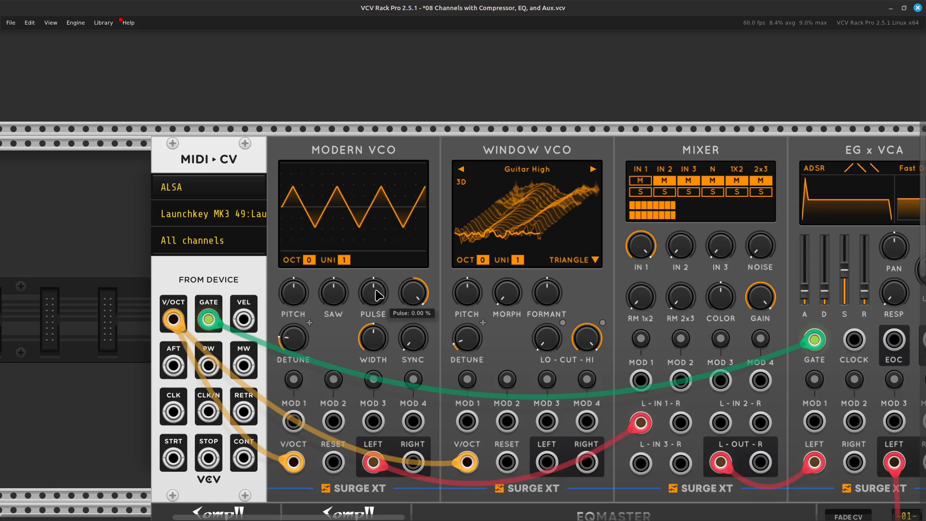
left_click_drag(373, 292, 372, 295)
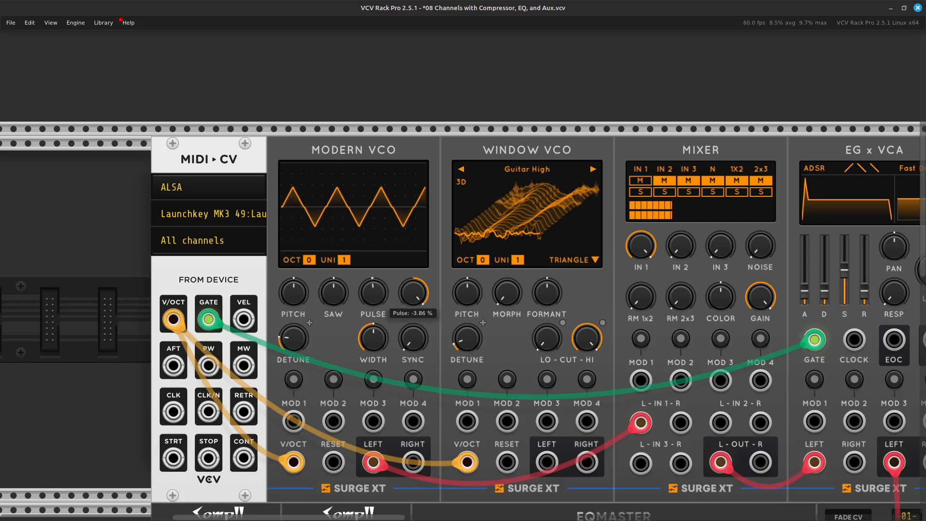
left_click_drag(372, 292, 373, 289)
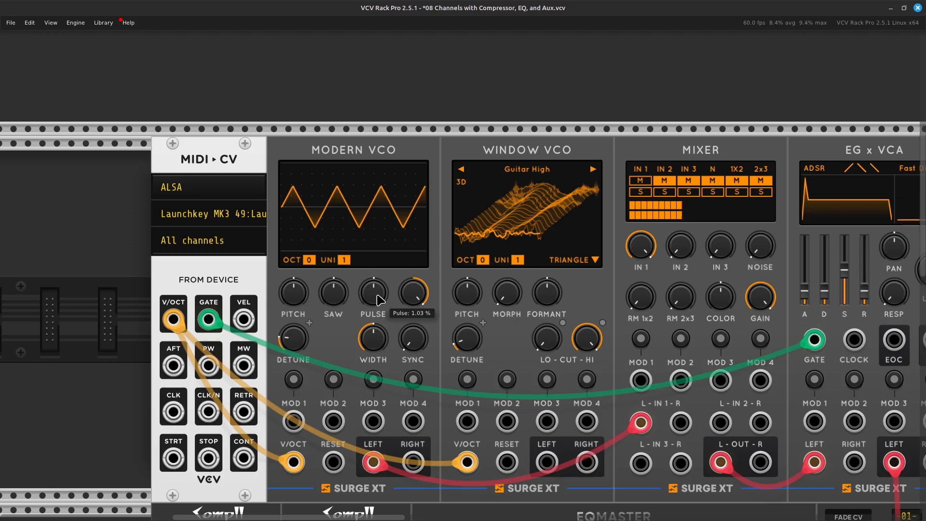
Patch the Window VCO's left output to the left IN 2 jack of the Surge XT Mixer with a red cable.
key("Right")
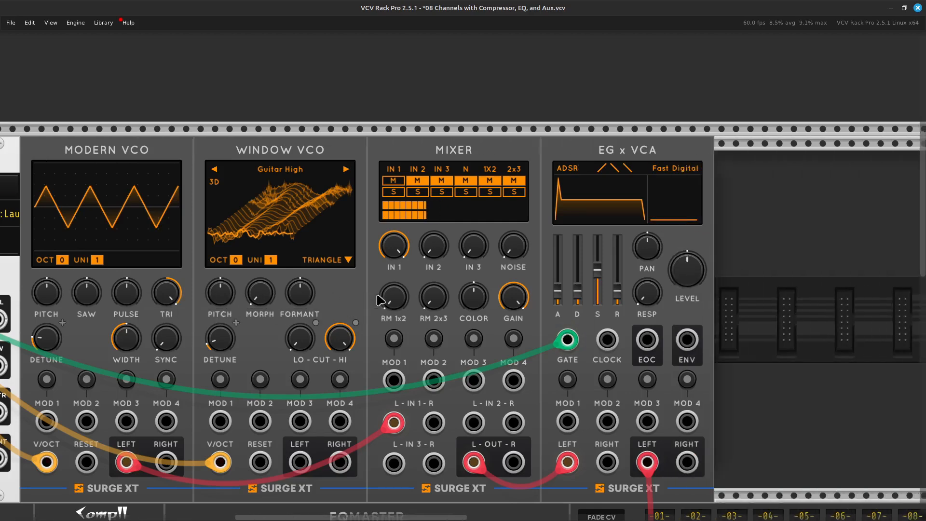
key("Down")
key("Left")
key("Up")
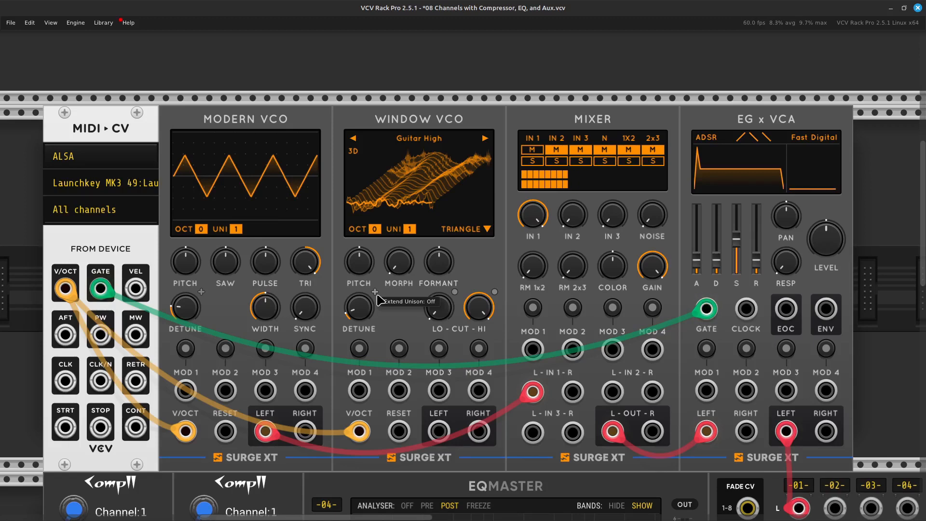
key("Right")
key("Left")
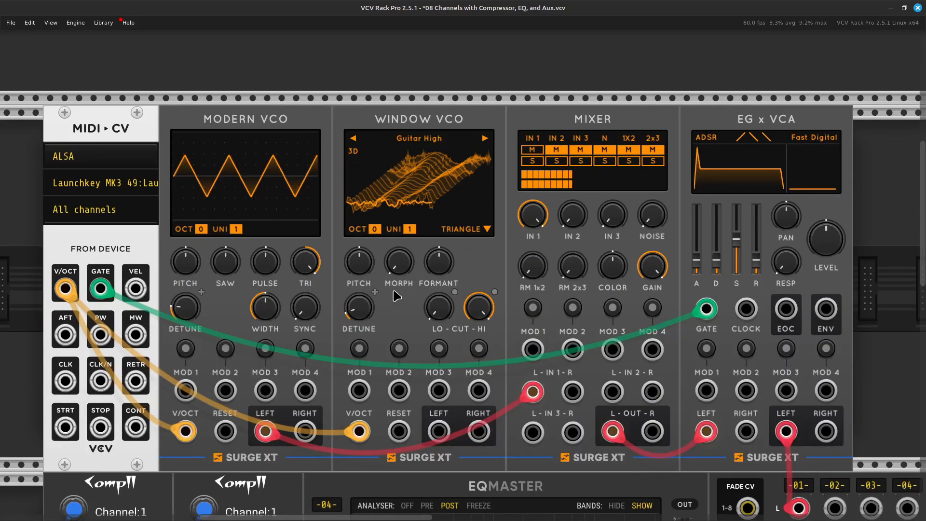
right_click(439, 435)
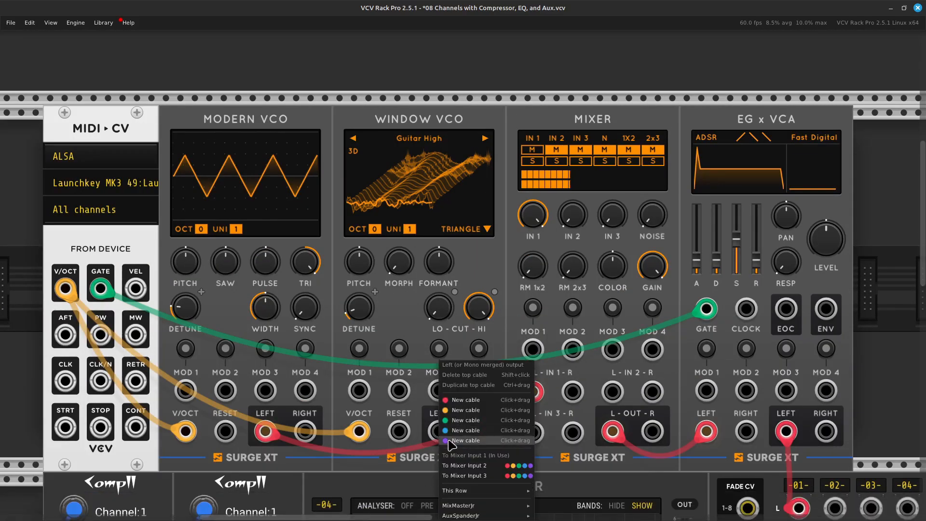
left_click(466, 399)
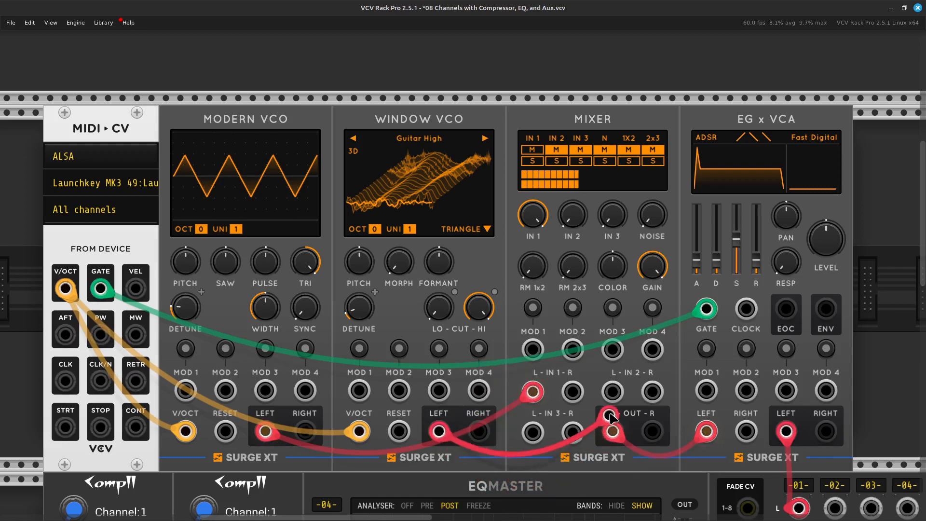
left_click(612, 391)
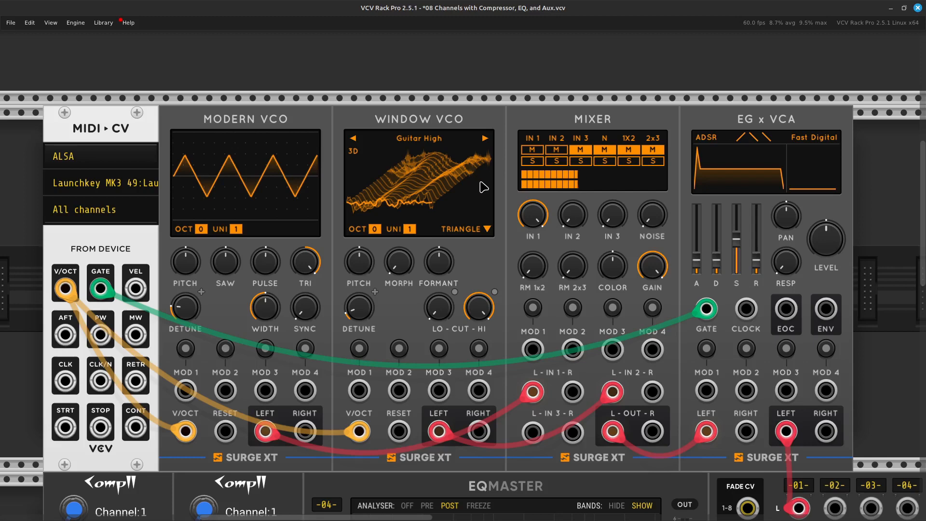
Raise the Surge XT Mixer's Input 2 level to 0 dB.
scroll(484, 188, "up", 2)
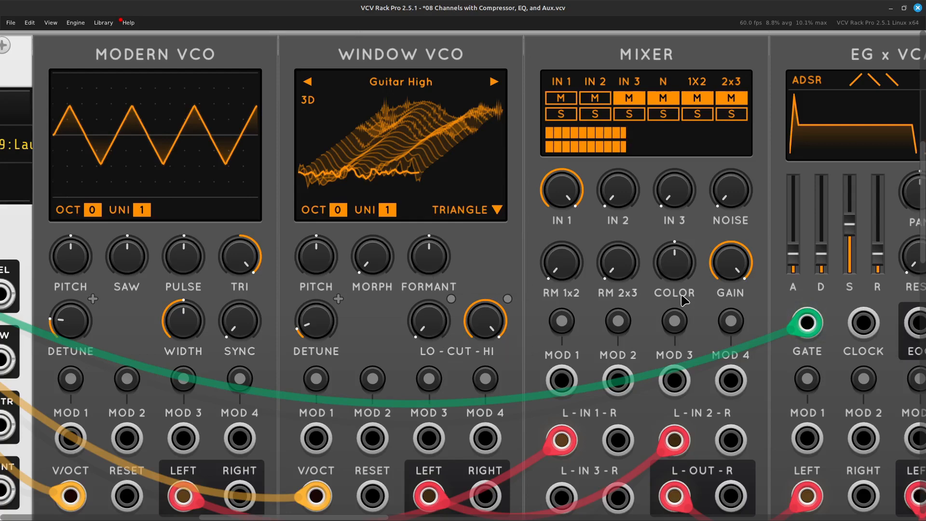
scroll(682, 299, "down", 4)
scroll(682, 299, "right", 4)
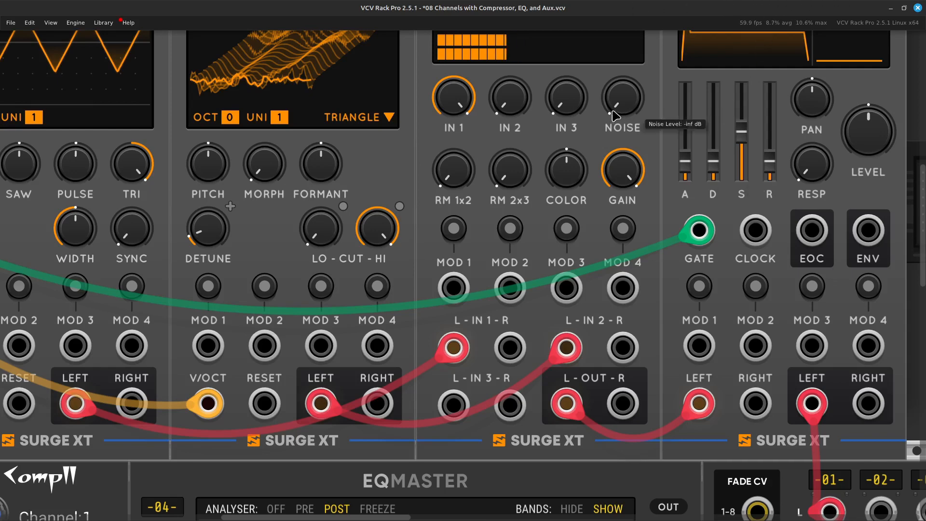
left_click_drag(516, 101, 517, 72)
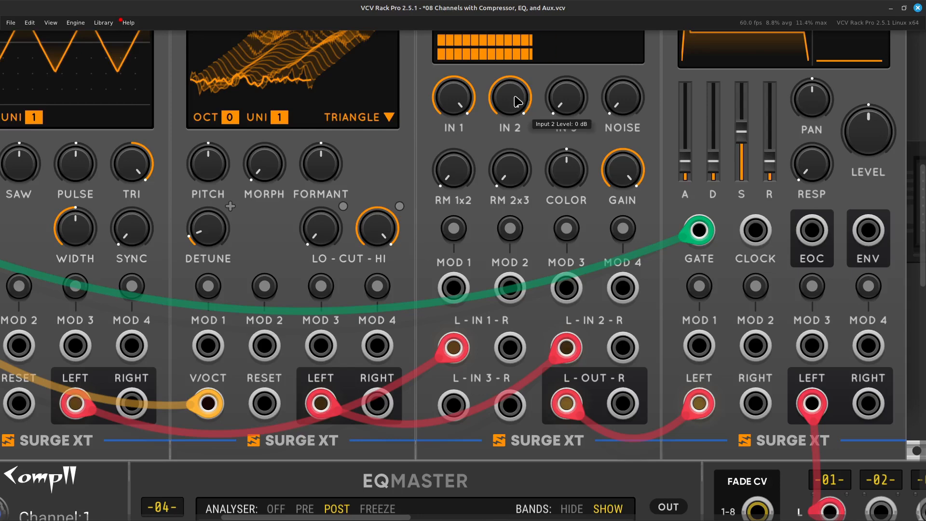
scroll(517, 100, "up", 5)
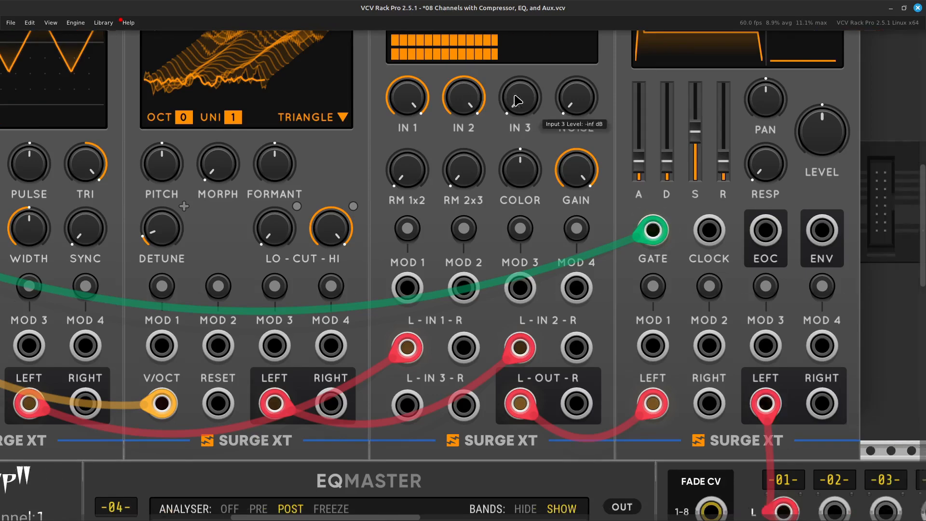
Switch the Window VCO's wavetable to Harp 1.
scroll(517, 100, "right", 5)
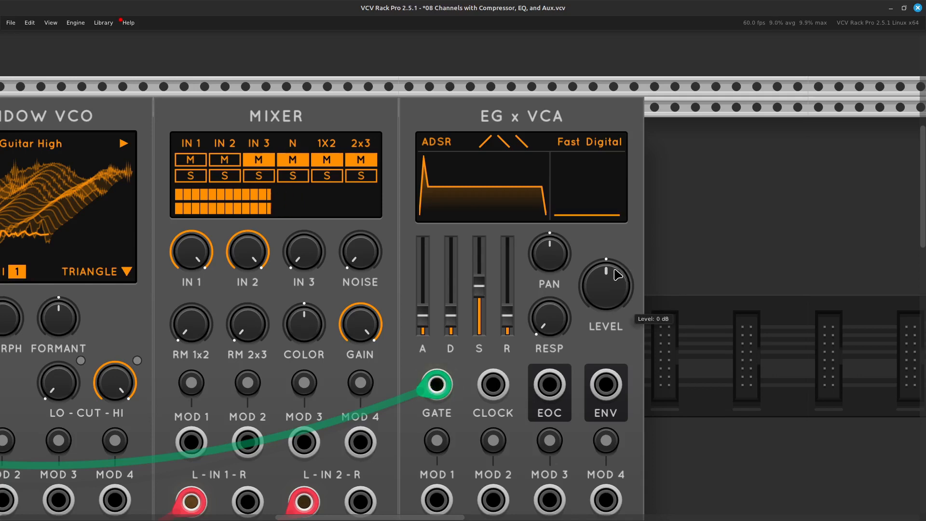
scroll(618, 274, "left", 10)
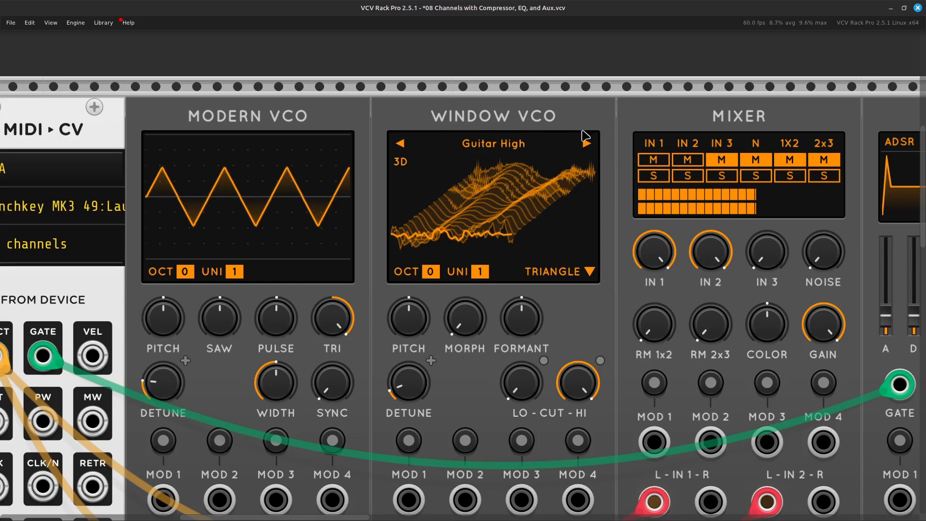
left_click(589, 147)
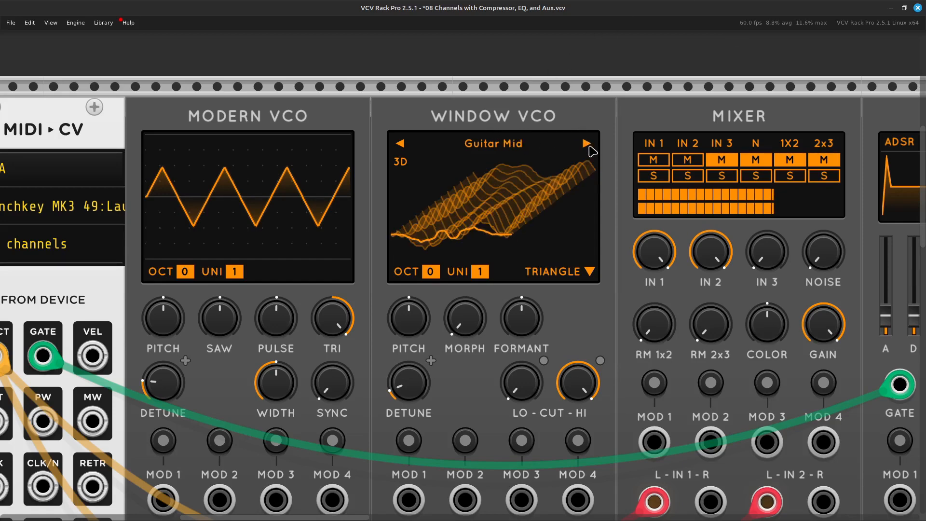
left_click(589, 147)
left_click(589, 146)
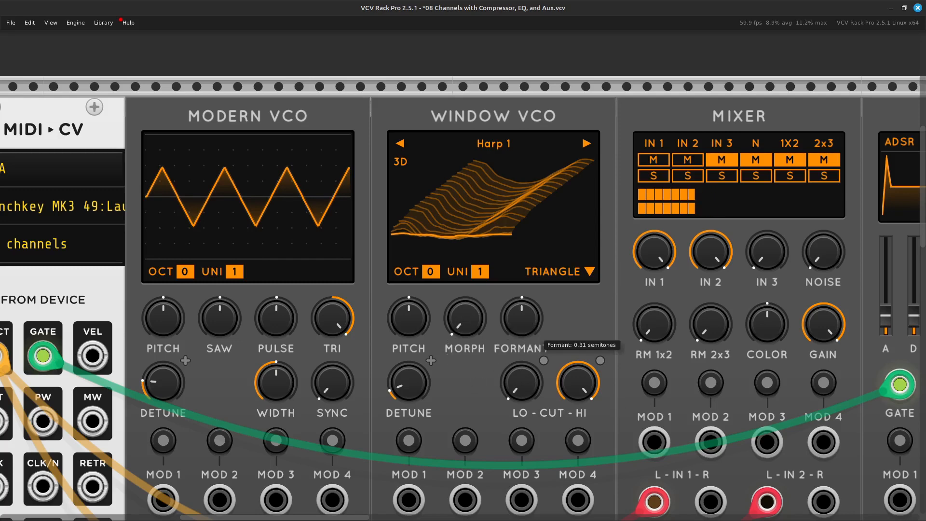
Try out the Window VCO's Formant and Morph controls, leaving Formant at 0.75 semitones.
mouse_move(522, 318)
left_mouse_down()
mouse_move(522, 298)
mouse_move(521, 335)
mouse_move(529, 303)
mouse_move(529, 332)
left_mouse_up()
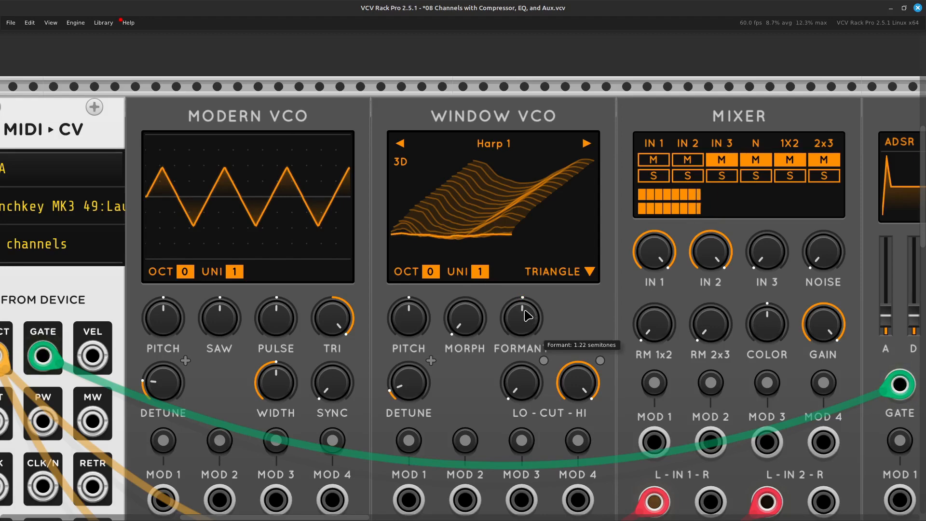
left_click_drag(530, 317, 530, 297)
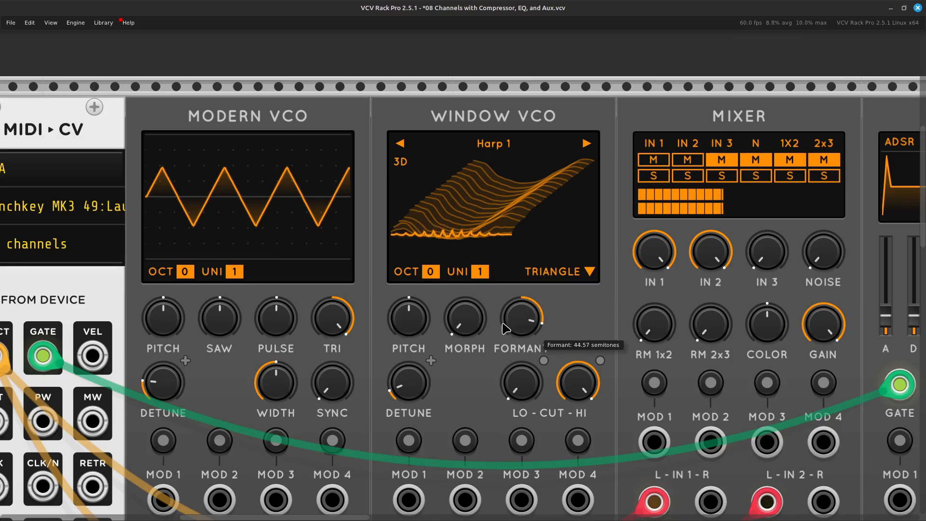
left_click_drag(464, 322, 474, 225)
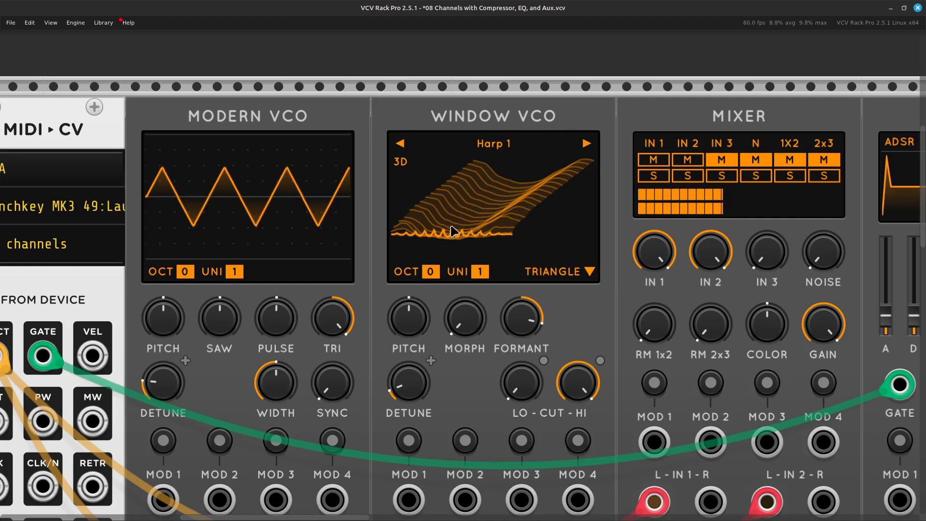
mouse_move(519, 333)
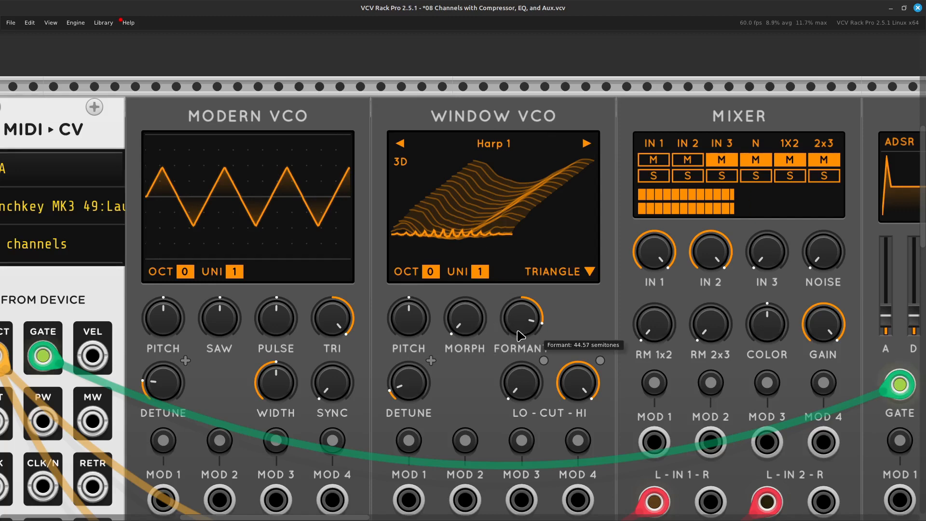
left_click_drag(521, 316, 520, 332)
mouse_move(464, 319)
left_mouse_down()
mouse_move(465, 260)
mouse_move(464, 311)
left_mouse_up()
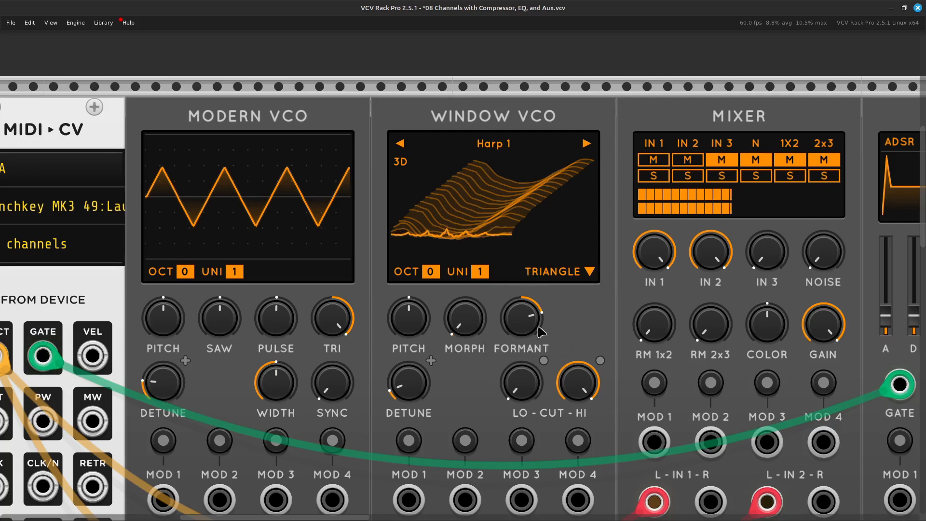
mouse_move(519, 323)
left_click_drag(524, 319, 524, 351)
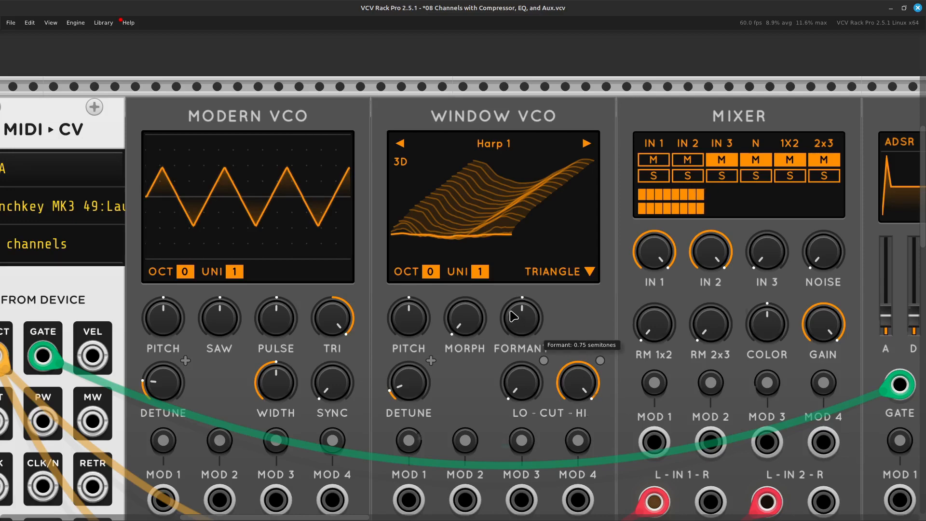
Patch the MIDI-CV module's MW output to the Window VCO's MOD 1 input with a yellow cable.
scroll(513, 315, "down", 5)
scroll(513, 316, "left", 5)
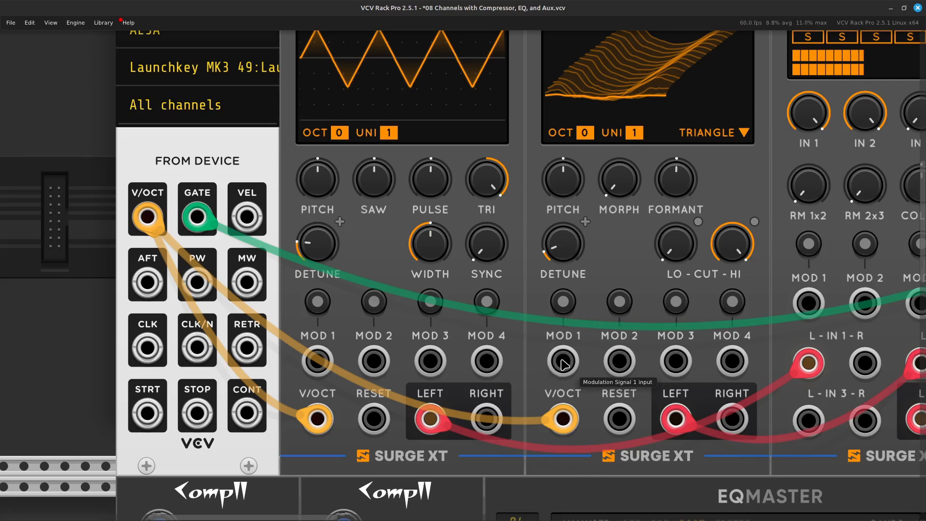
right_click(563, 362)
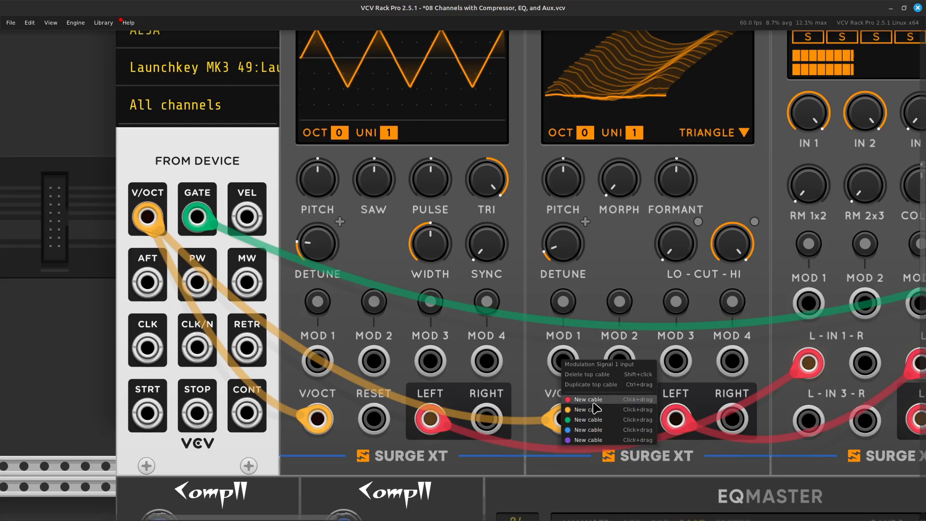
left_click_drag(598, 414, 264, 289)
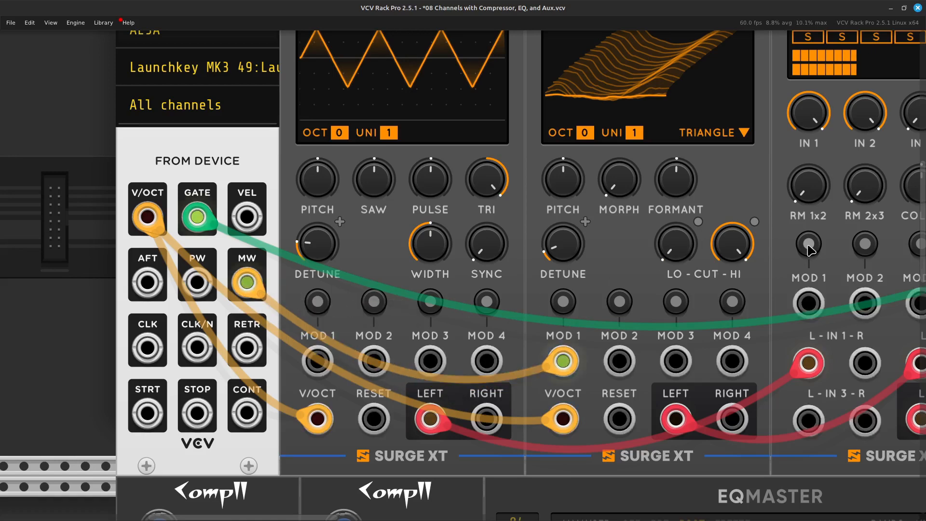
Assign the Window VCO's MOD 1 to modulate Formant upward with a large positive depth.
scroll(808, 248, "right", 3)
scroll(808, 248, "up", 2)
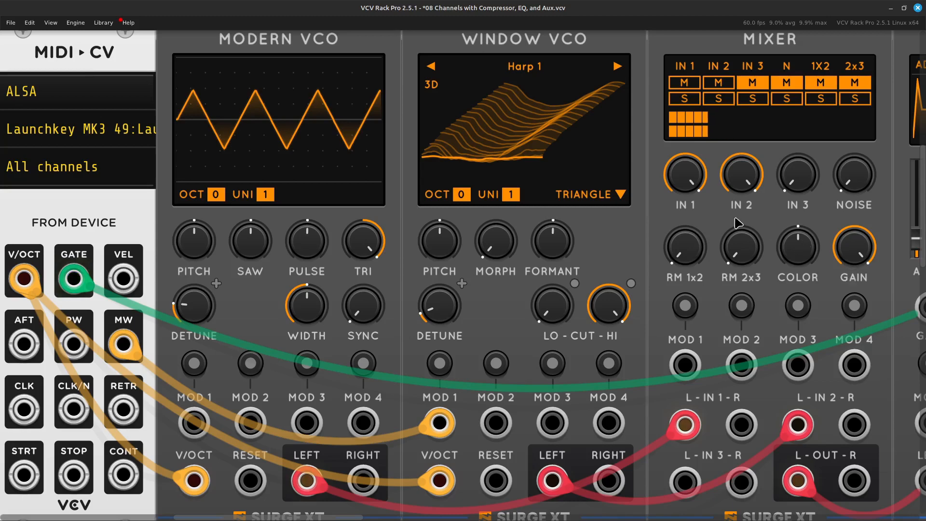
left_click(441, 362)
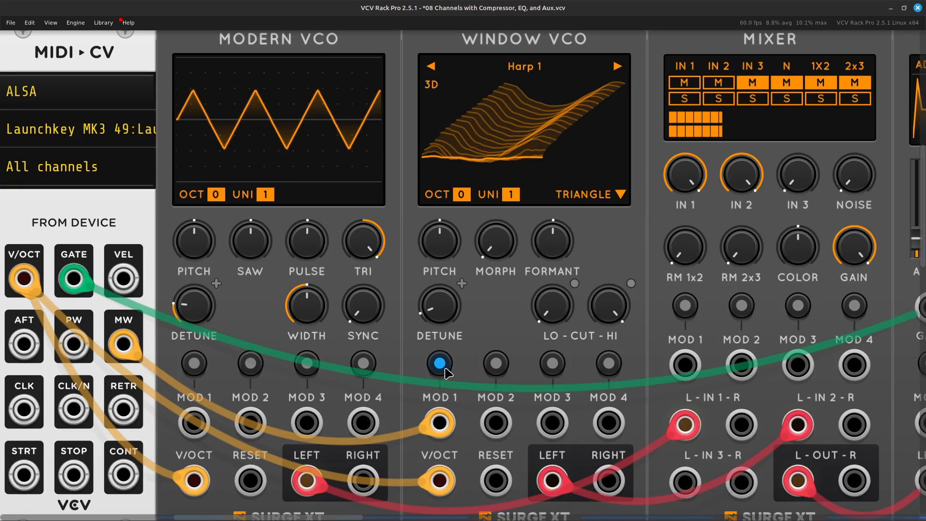
mouse_move(547, 254)
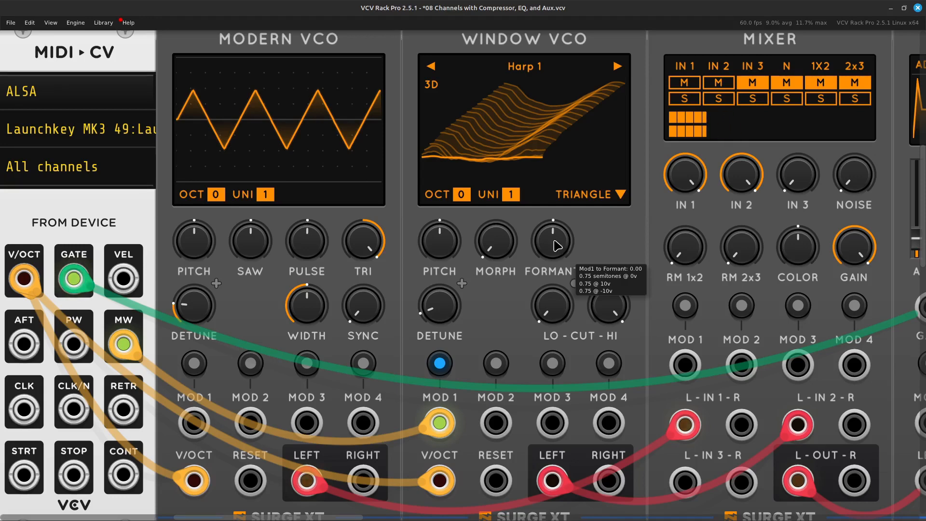
left_click_drag(557, 246, 552, 195)
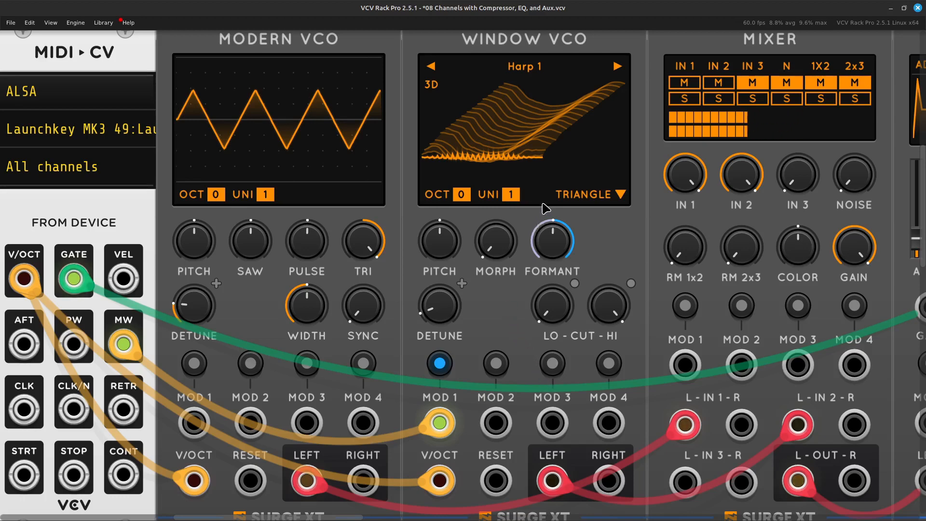
mouse_move(553, 248)
left_click_drag(545, 252, 548, 268)
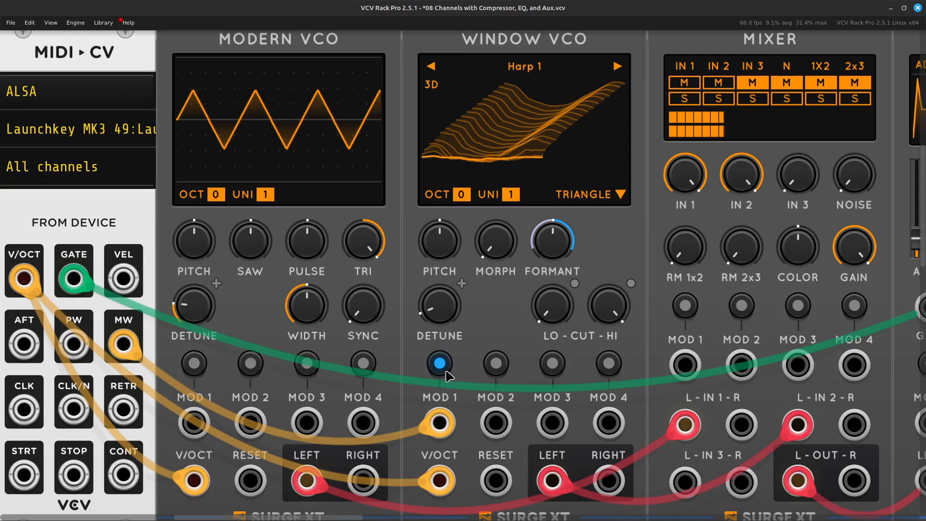
Patch the MIDI-CV module's MW output to the Window VCO's MOD 2 input with a second yellow cable.
right_click(496, 429)
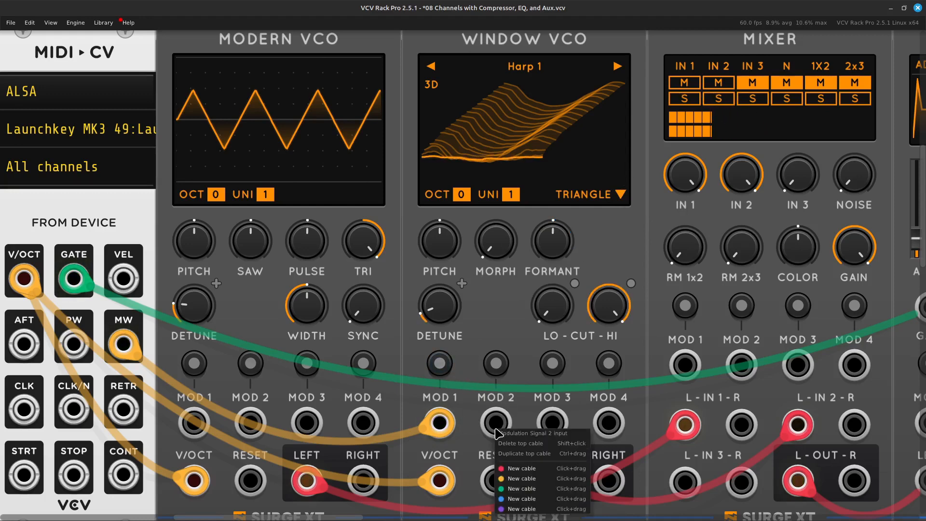
left_click_drag(531, 483, 124, 344)
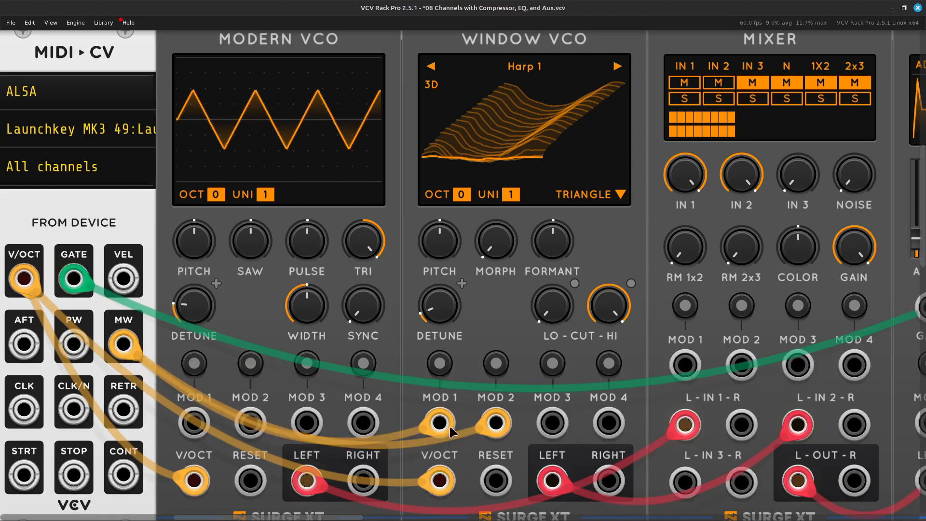
Set the Window VCO's Morph to 99.23 % and assign MOD 2 to it with a full negative modulation depth.
mouse_move(510, 235)
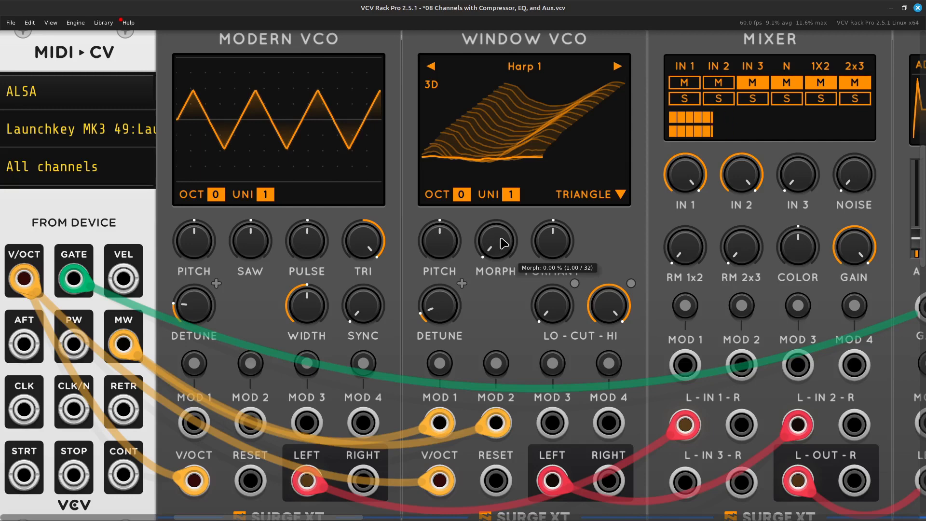
left_click_drag(503, 243, 504, 171)
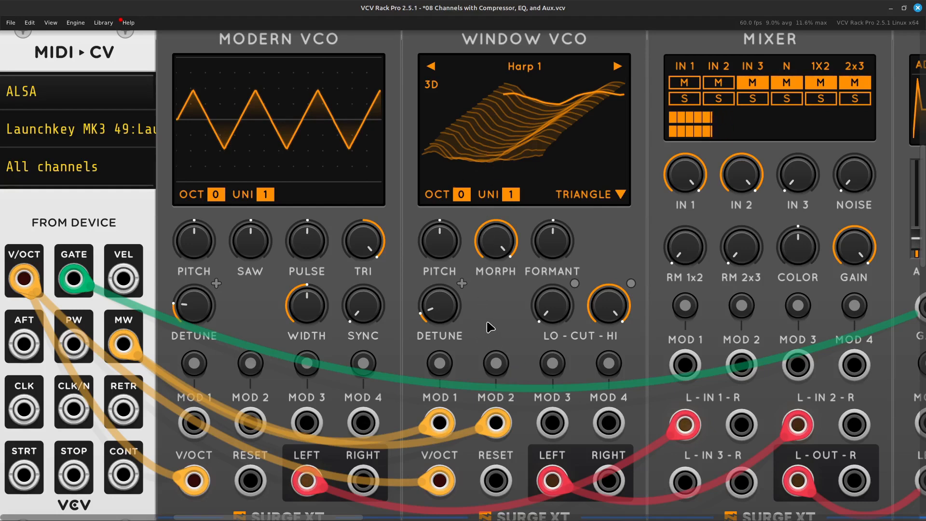
left_click(498, 368)
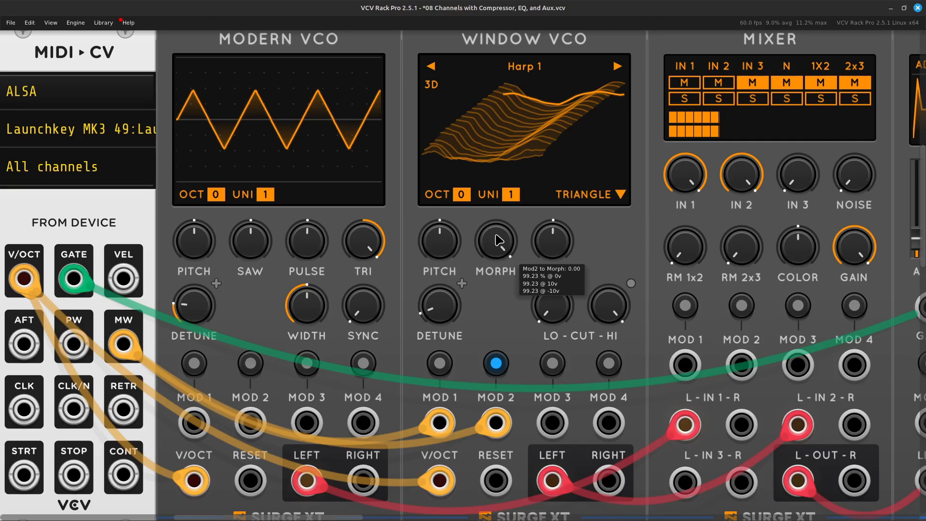
left_click_drag(495, 234, 496, 434)
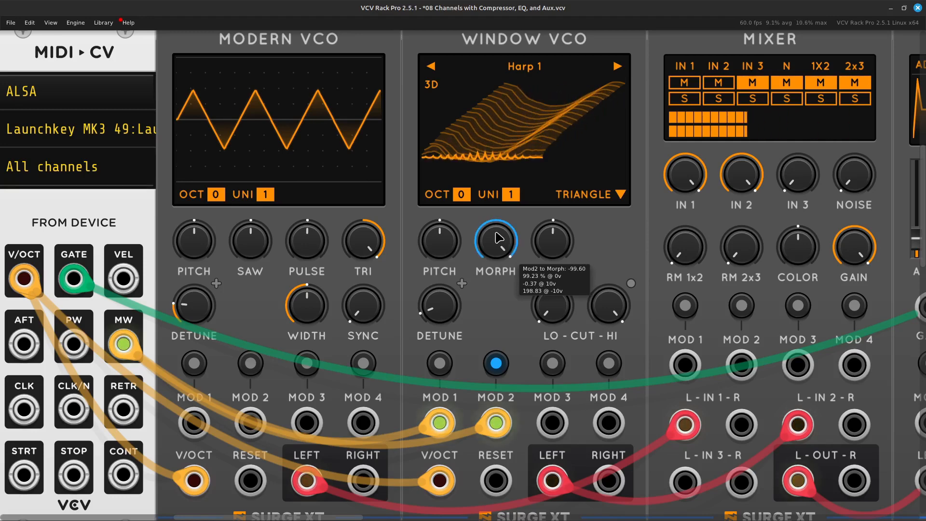
left_click(496, 364)
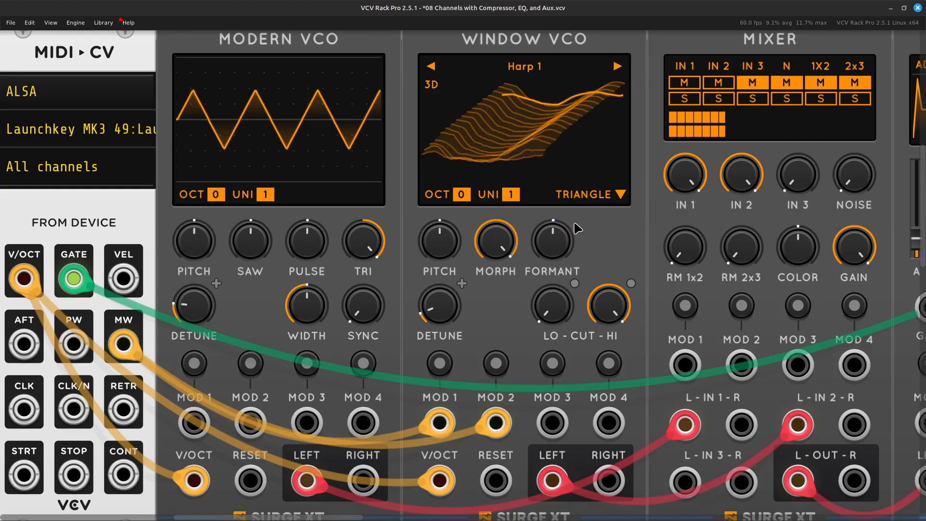
mouse_move(555, 230)
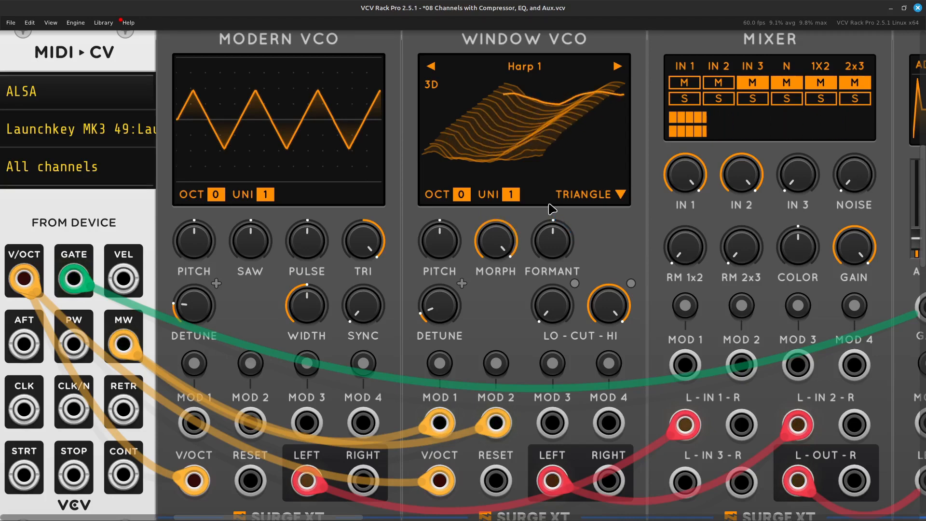
Move the EG x VCA module to the right along its row, opening a wide gap after the Mixer.
scroll(552, 209, "right", 5)
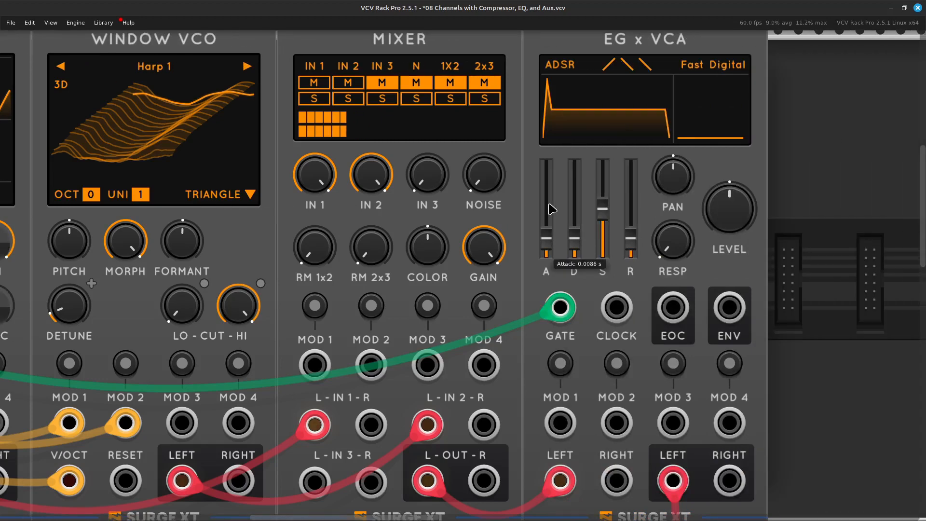
scroll(552, 209, "right", 3)
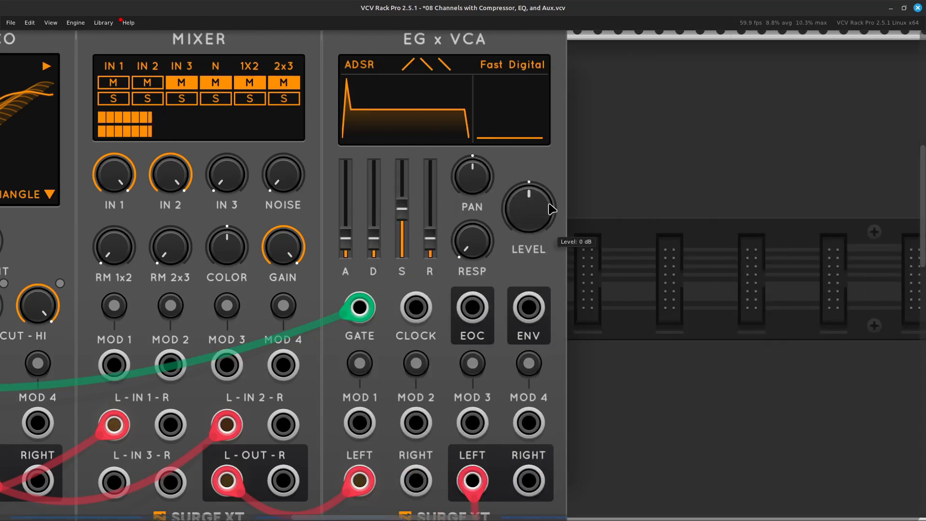
scroll(552, 209, "left", 3)
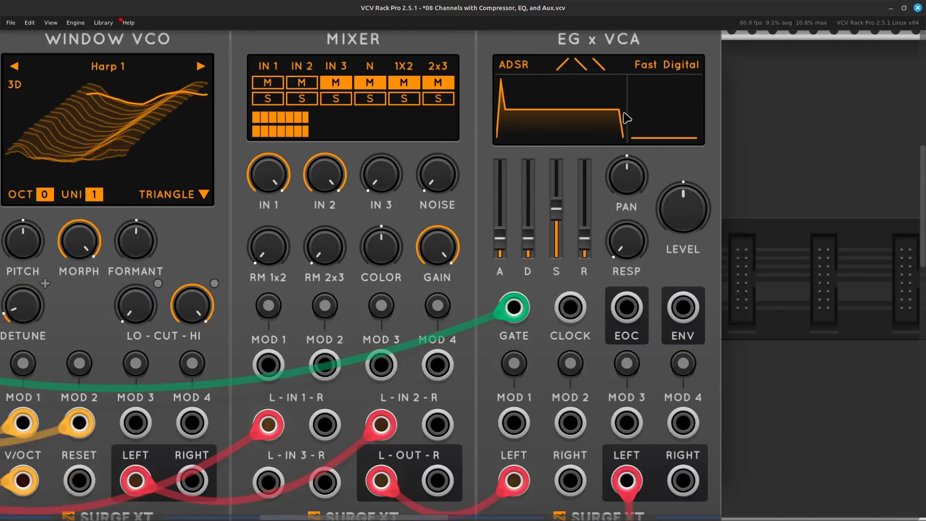
scroll(621, 131, "up", 1)
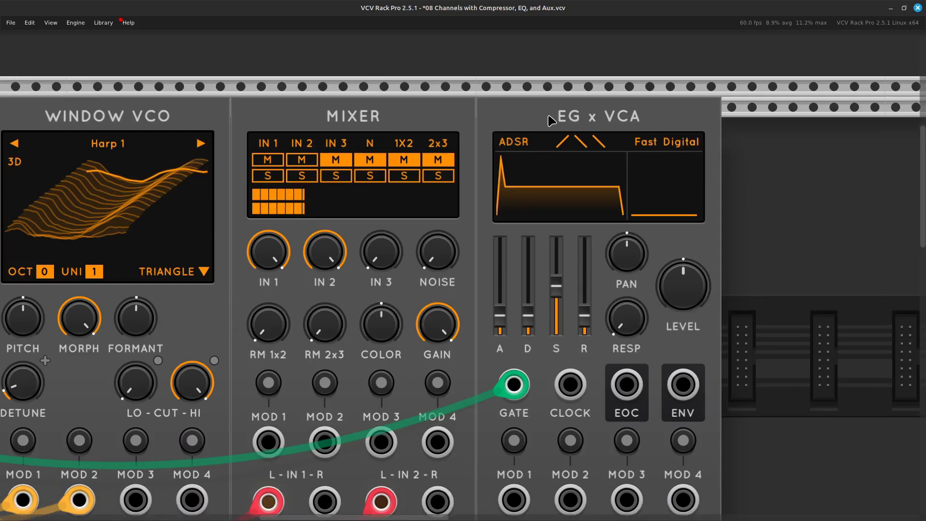
scroll(589, 118, "right", 5)
left_click_drag(556, 119, 474, 129)
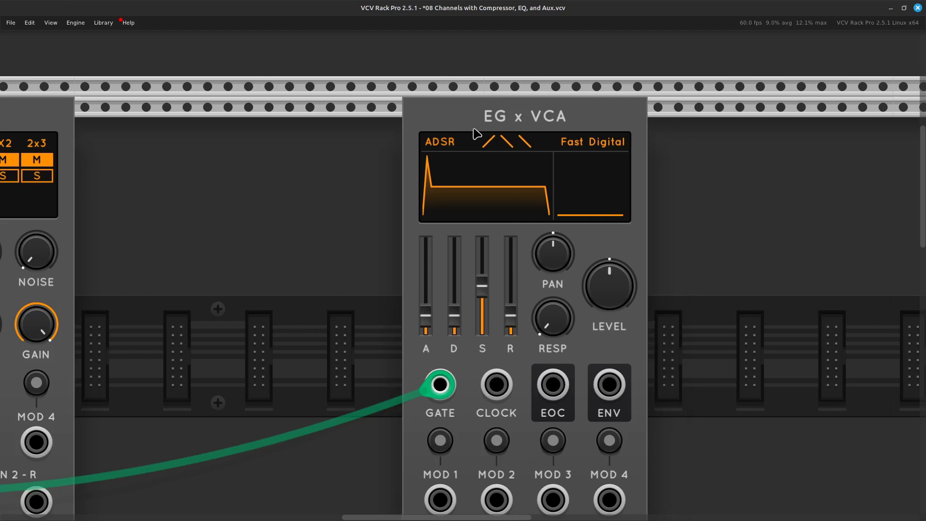
Search the module library for "vcf", then add the Surge XT Filter right after the Mixer and close the gap to the EG x VCA.
scroll(533, 323, "left", 5)
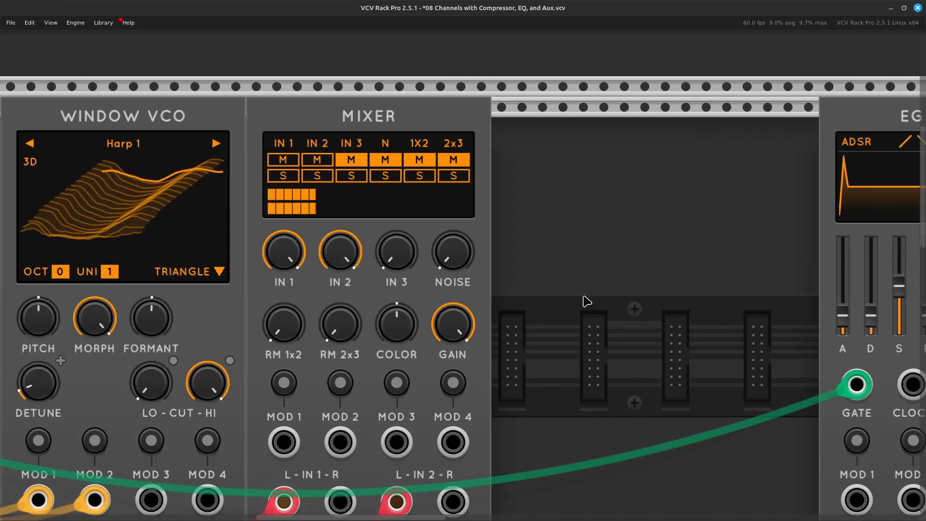
right_click(589, 252)
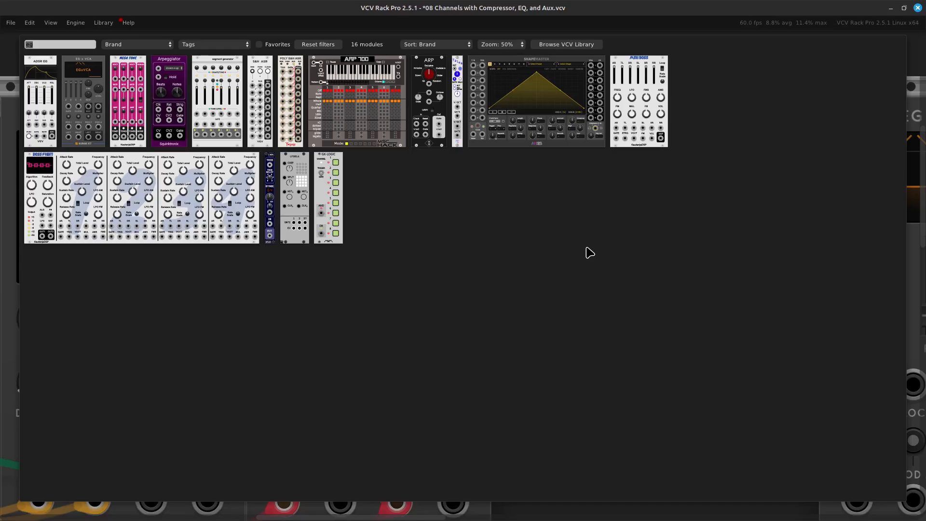
key("BackSpace")
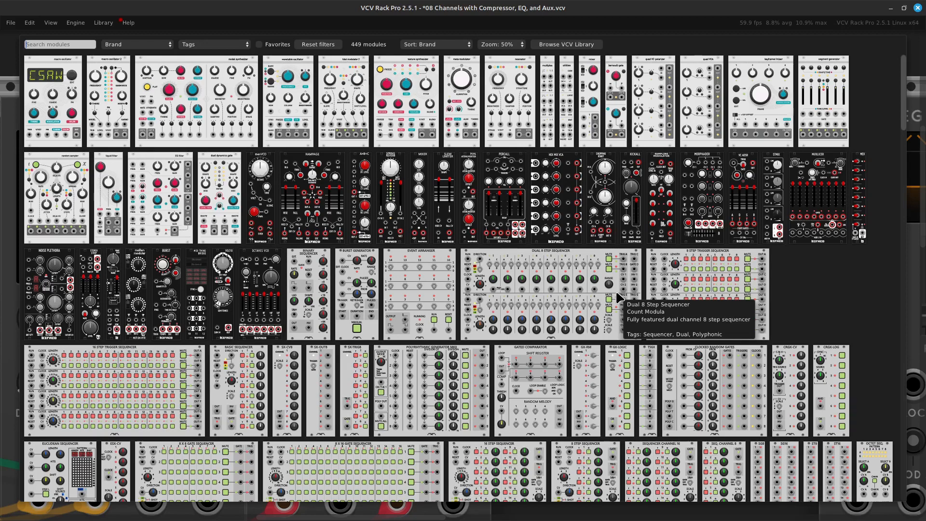
type("vcf")
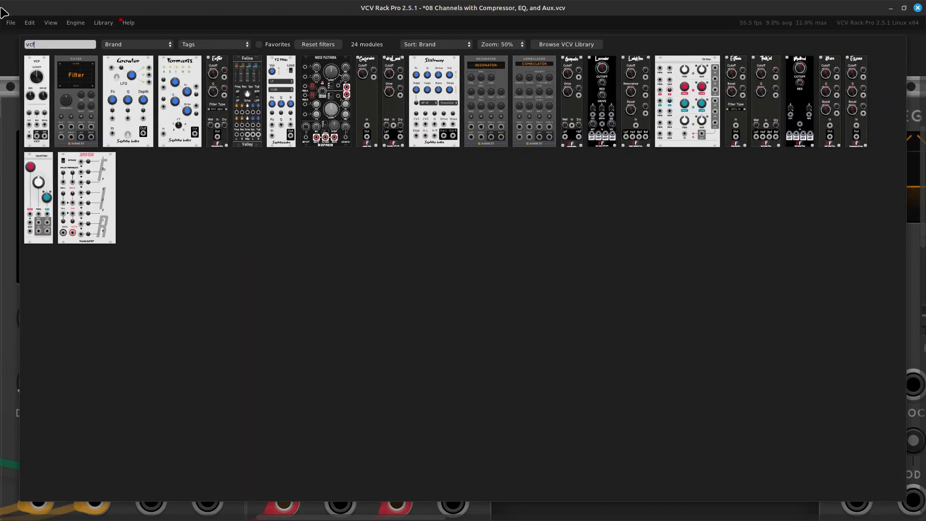
left_click(60, 94)
scroll(518, 219, "right", 8)
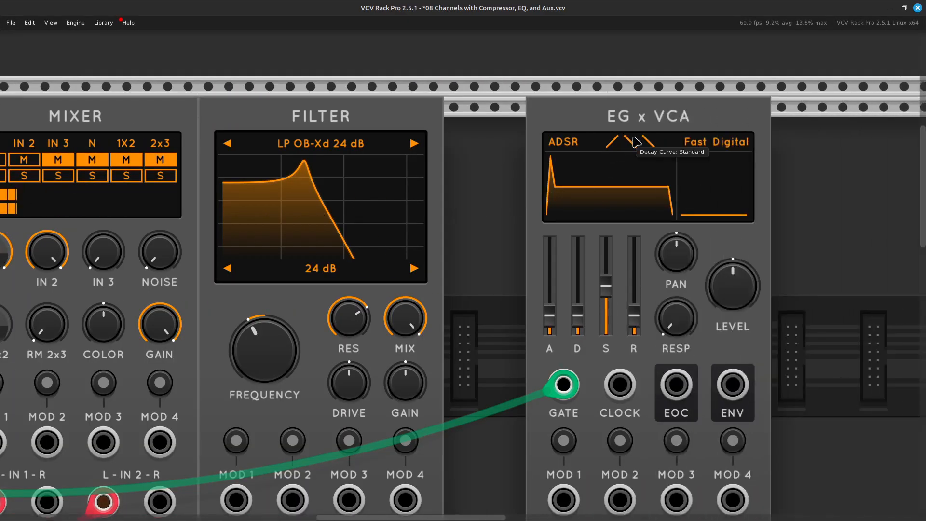
scroll(535, 135, "left", 4)
Reroute the Mixer's left output into the Filter's left input and patch the Filter's left output to the EG x VCA's left input in red.
scroll(511, 251, "down", 5)
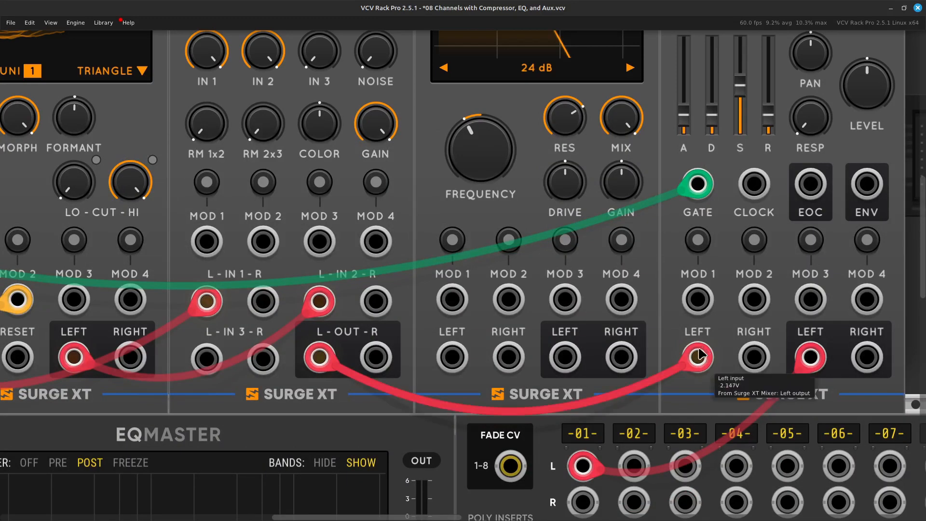
left_click_drag(699, 357, 452, 357)
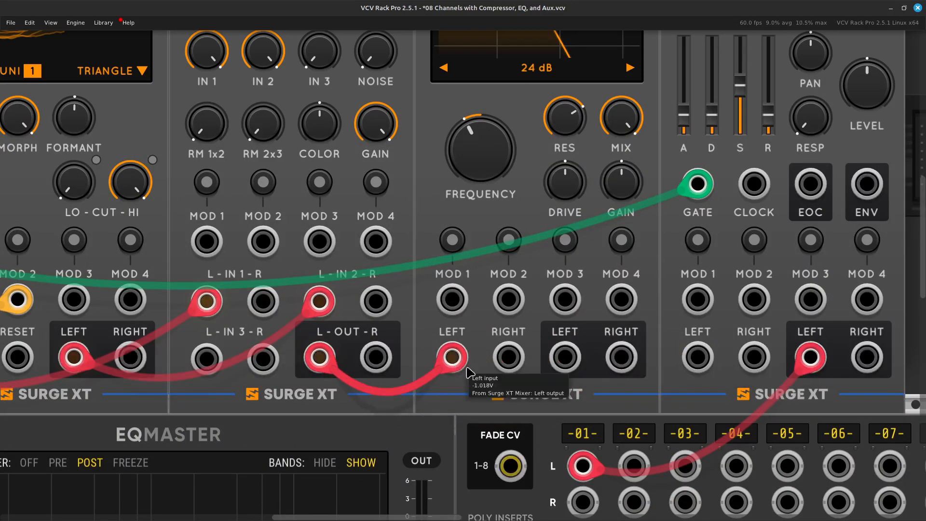
right_click(562, 362)
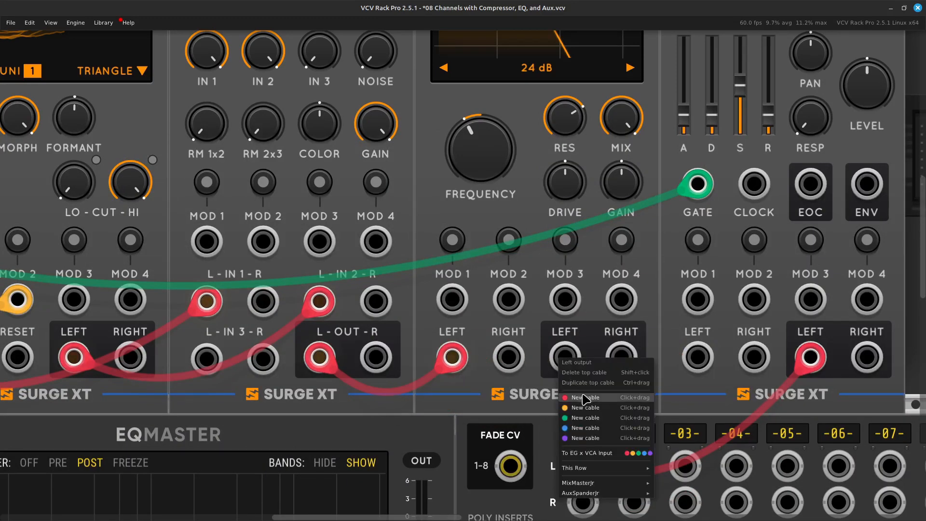
left_click(584, 397)
scroll(588, 410, "right", 5)
left_click(481, 356)
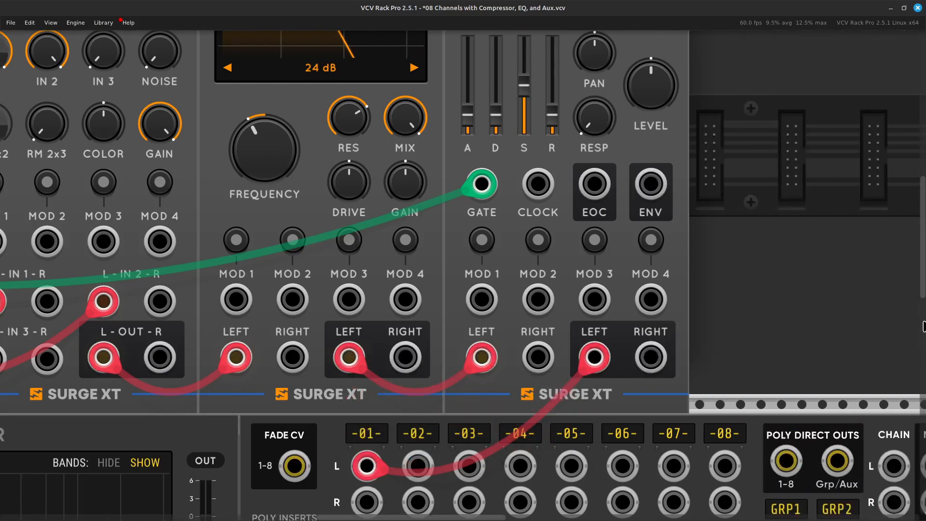
Step forward through the Filter's low-pass, band-pass, high-pass, notch and FX models and set the model to FX Comb +.
scroll(922, 322, "up", 2)
scroll(920, 319, "left", 5)
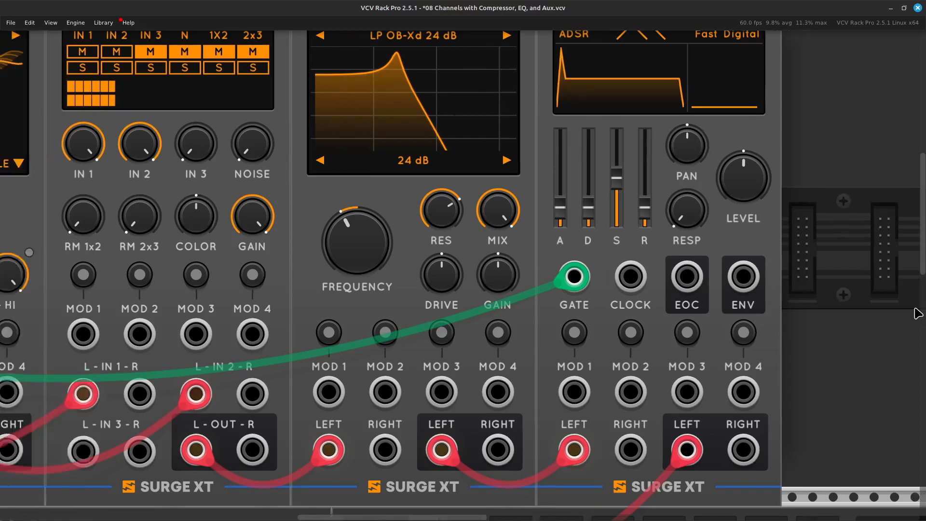
scroll(918, 313, "up", 2)
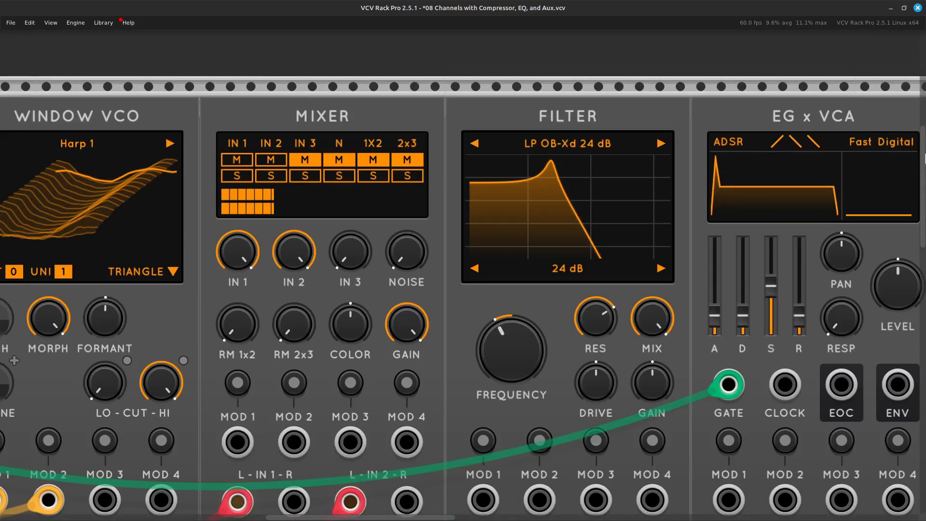
left_click(660, 144)
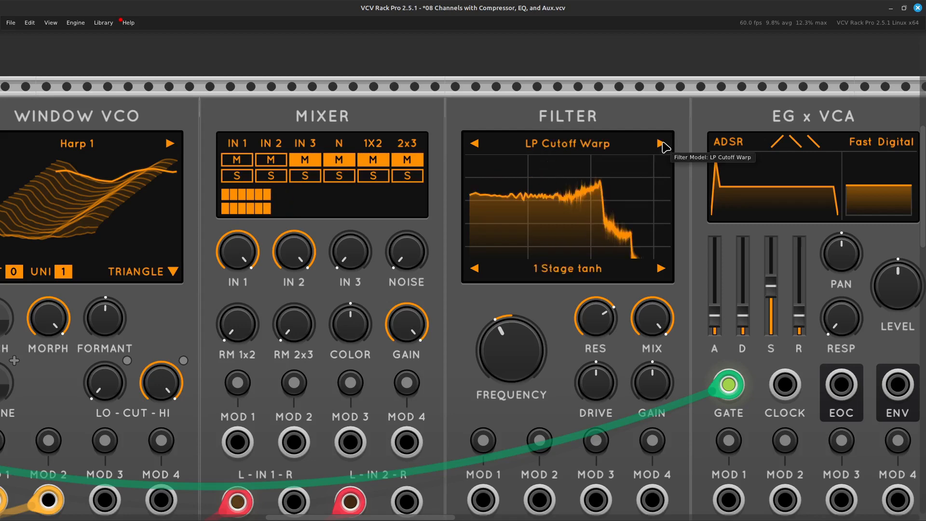
left_click(660, 143)
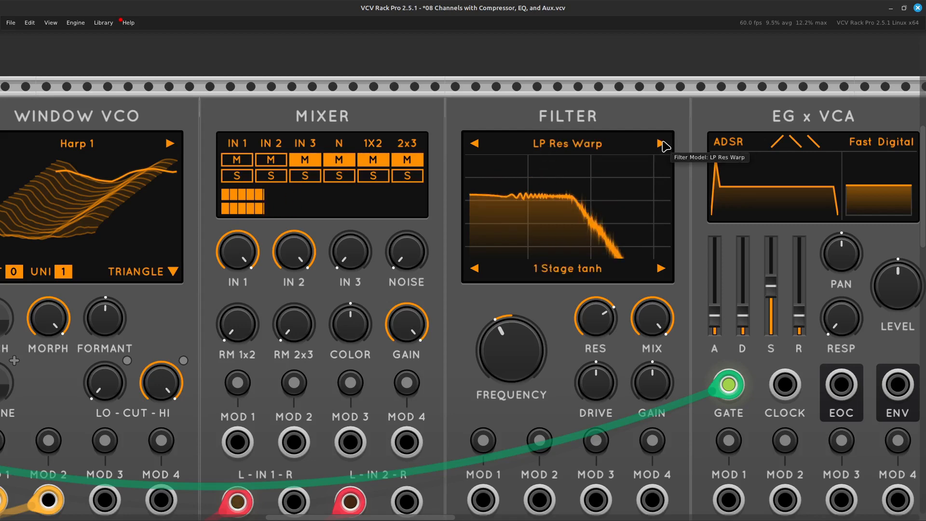
left_click(660, 144)
left_click(660, 144)
left_click(660, 144)
left_click(660, 144)
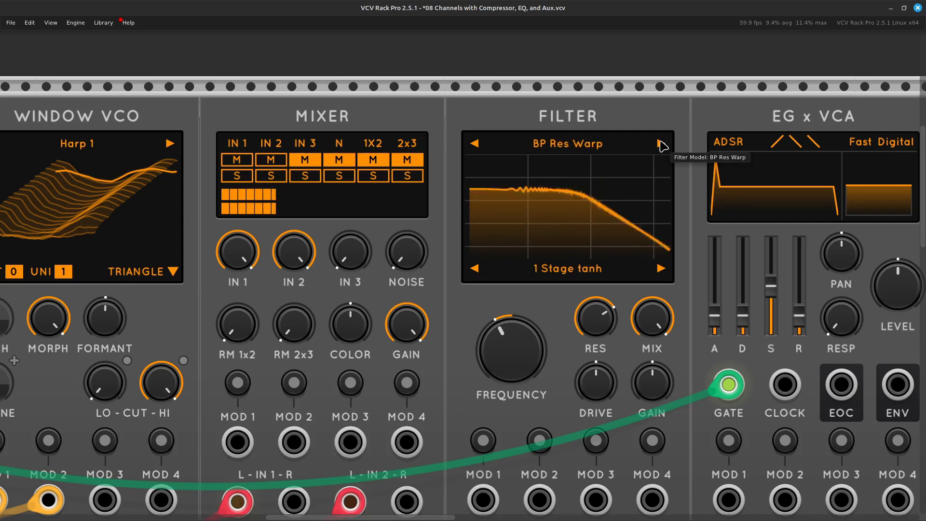
left_click(660, 145)
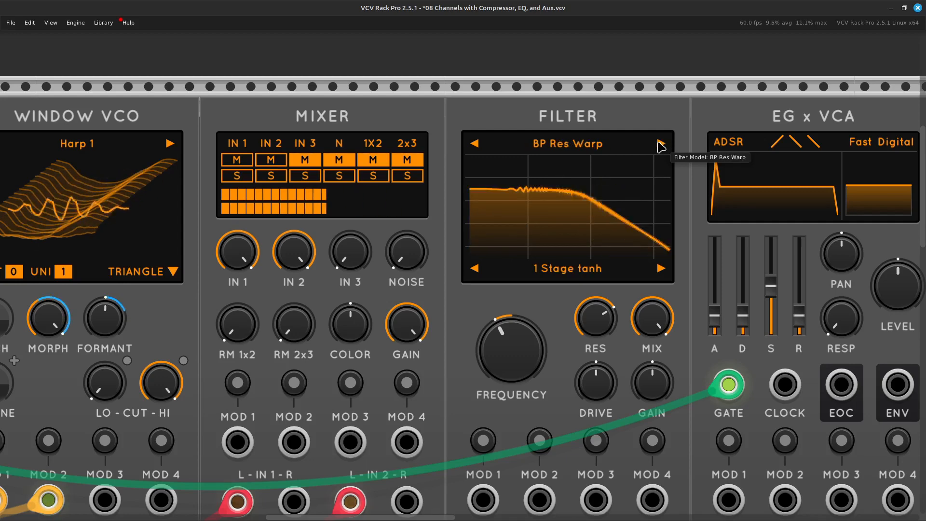
left_click(660, 145)
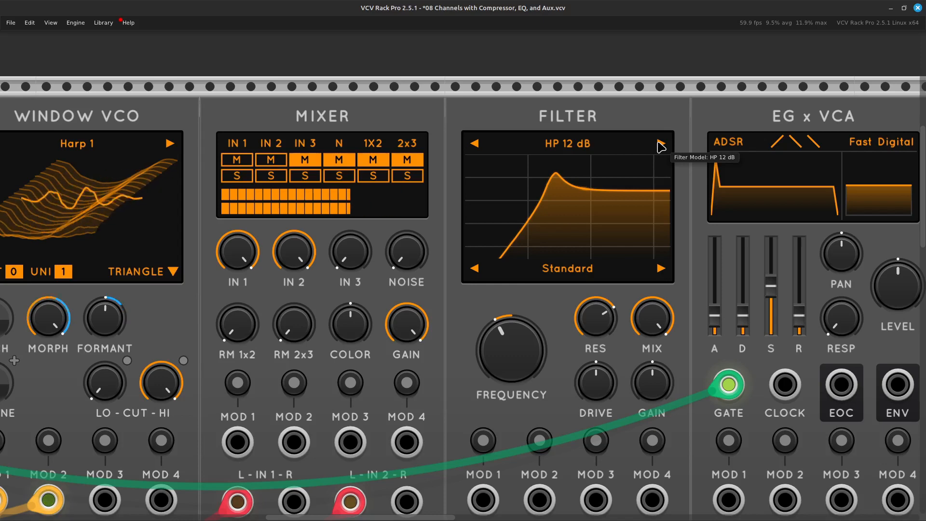
left_click(660, 145)
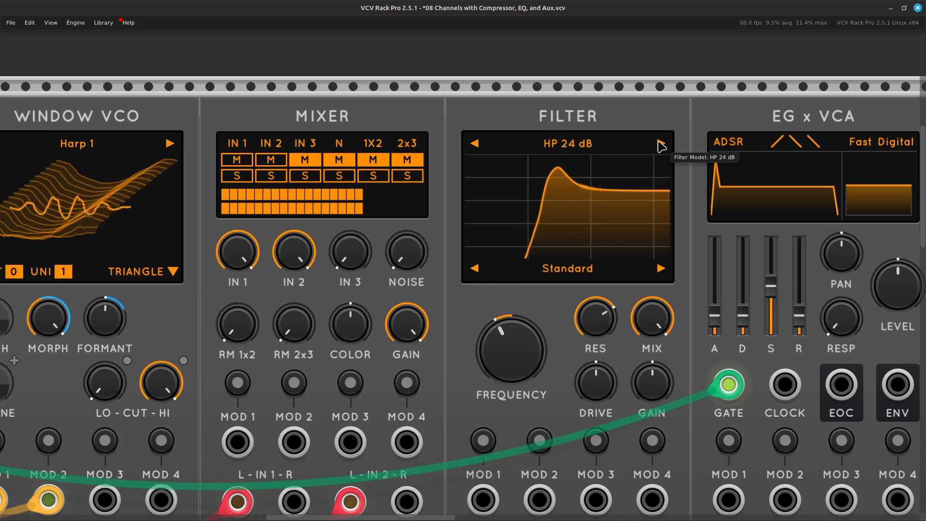
left_click(660, 144)
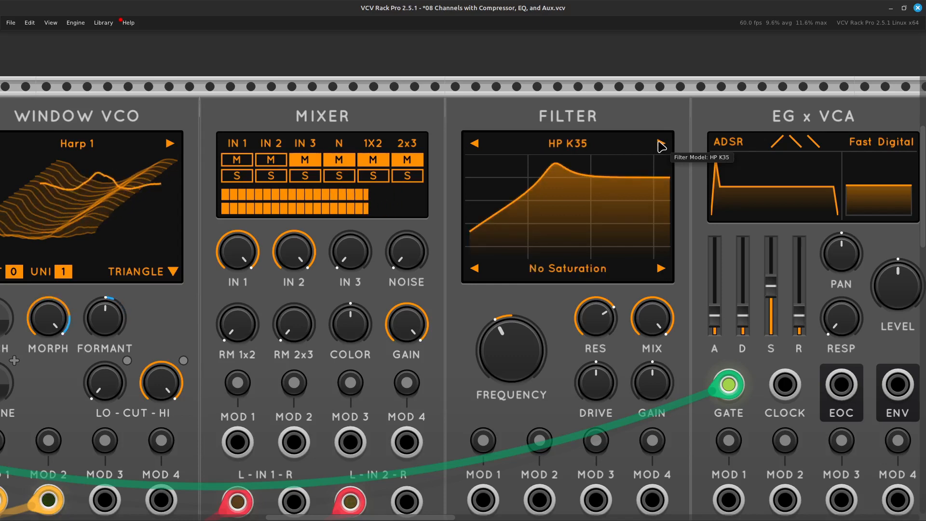
left_click(660, 145)
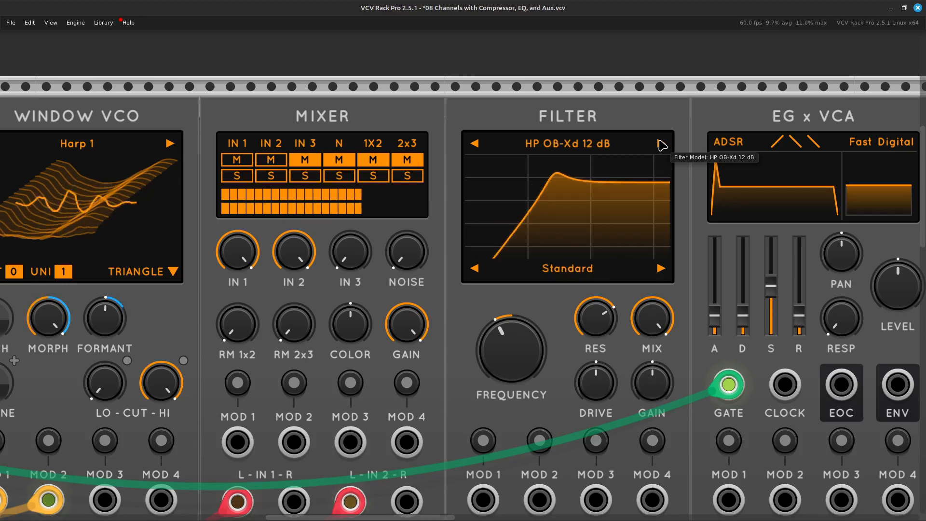
left_click(660, 145)
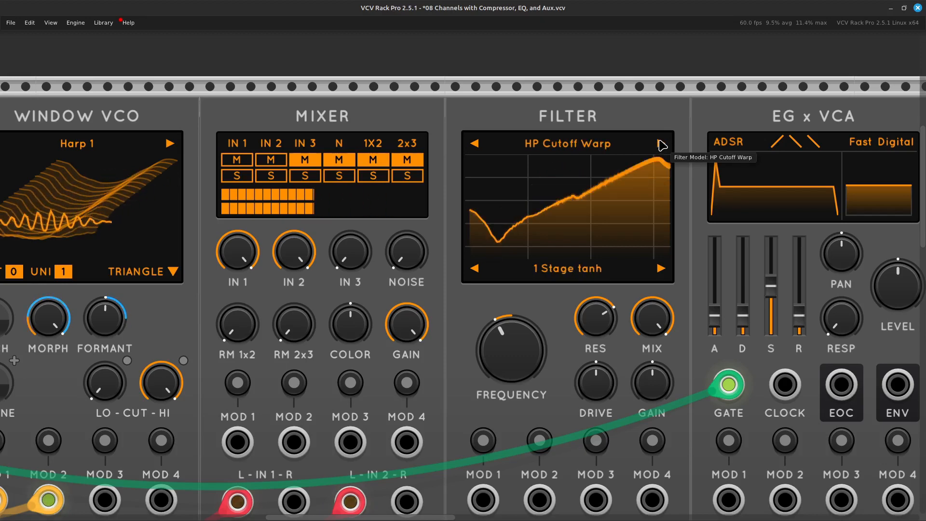
left_click(661, 145)
left_click(661, 144)
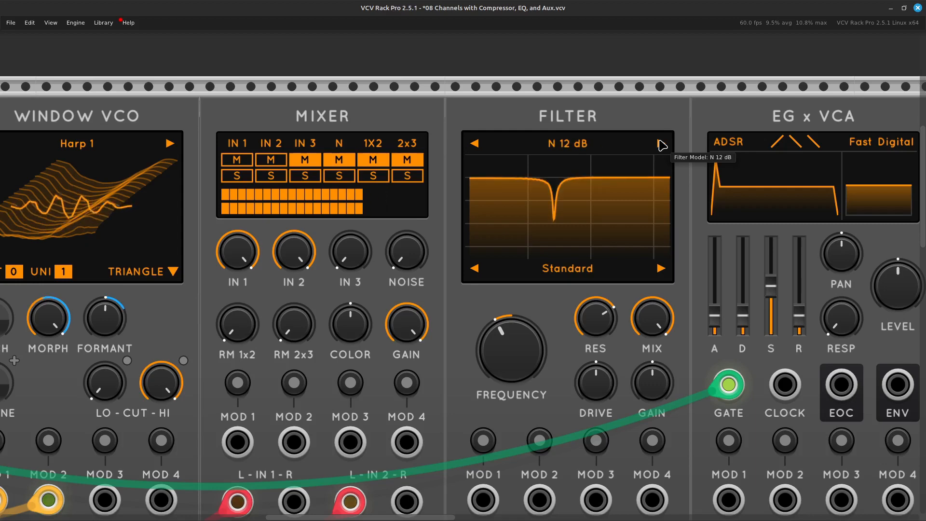
left_click(660, 145)
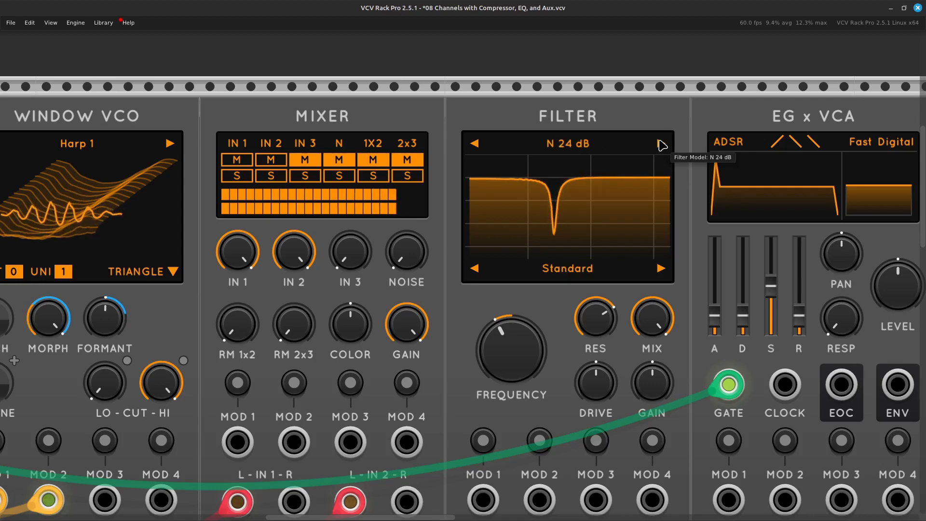
left_click(661, 144)
left_click(660, 145)
left_click(661, 145)
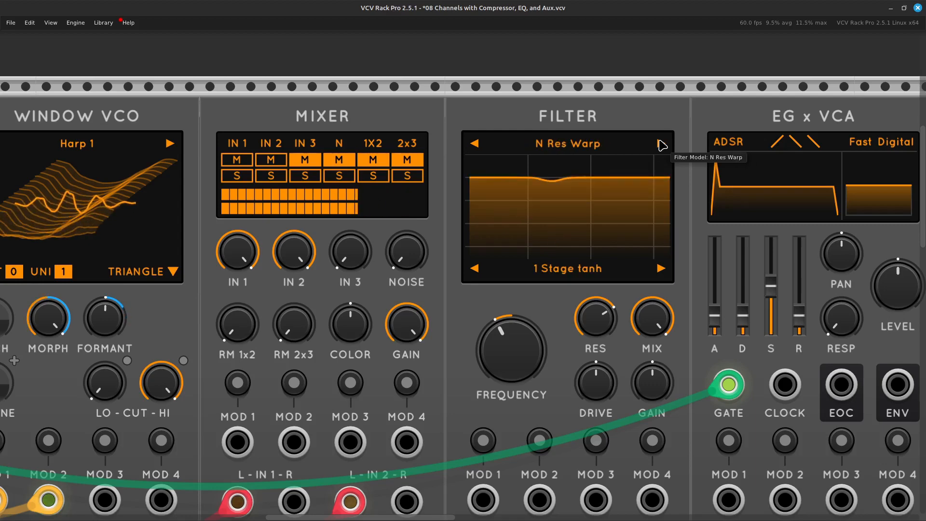
left_click(660, 145)
left_click(660, 145)
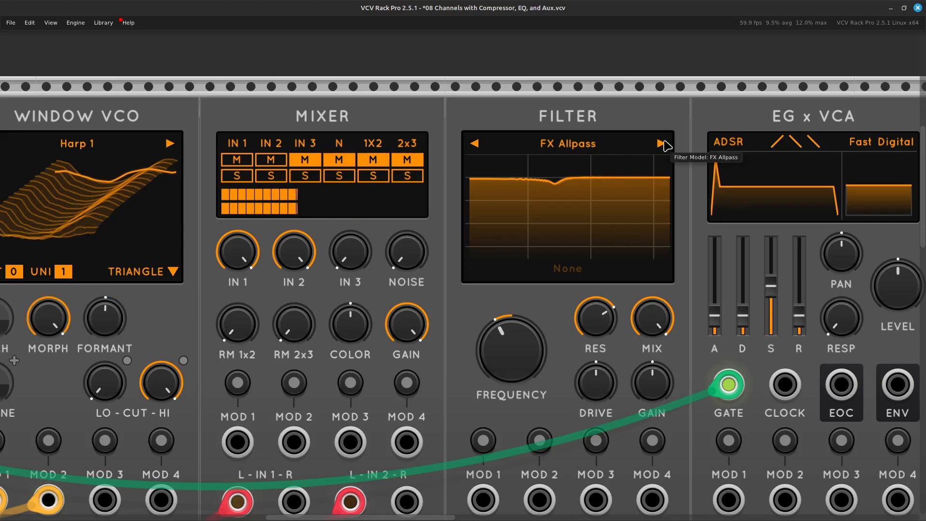
left_click(660, 143)
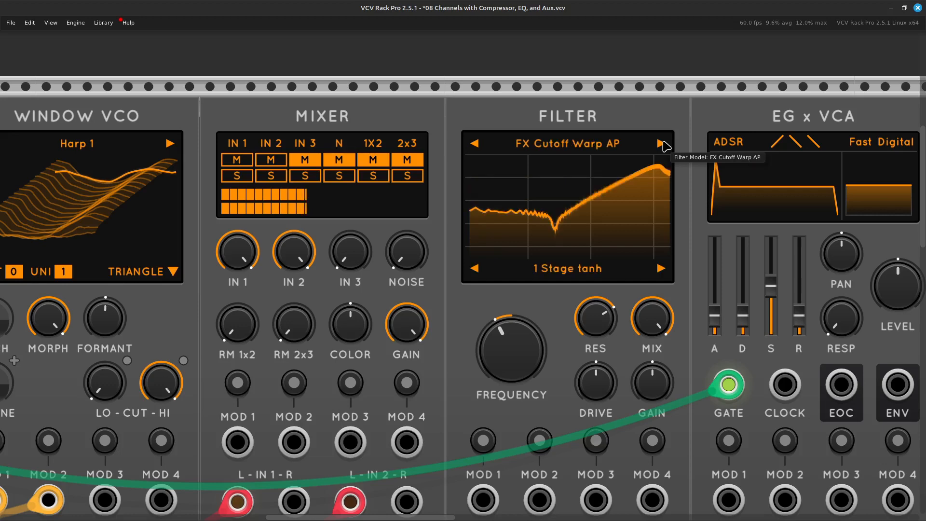
left_click(660, 143)
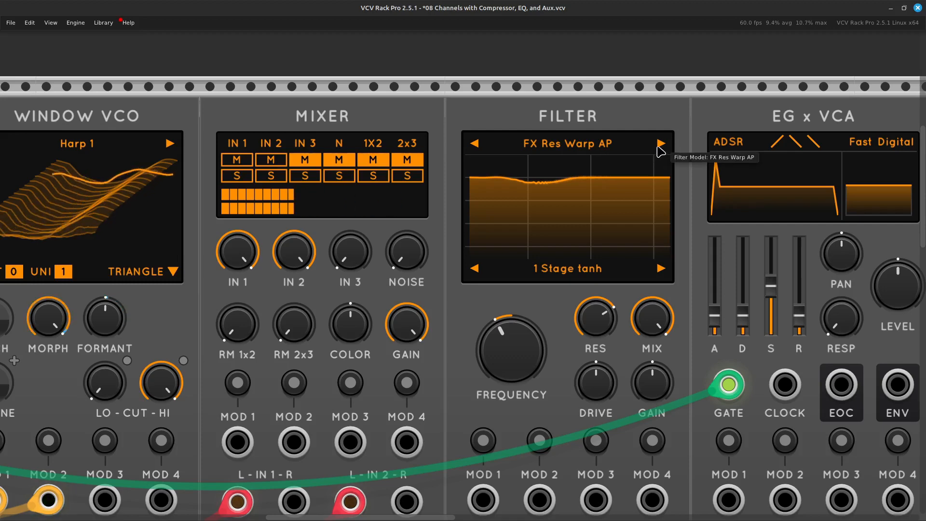
left_click(660, 145)
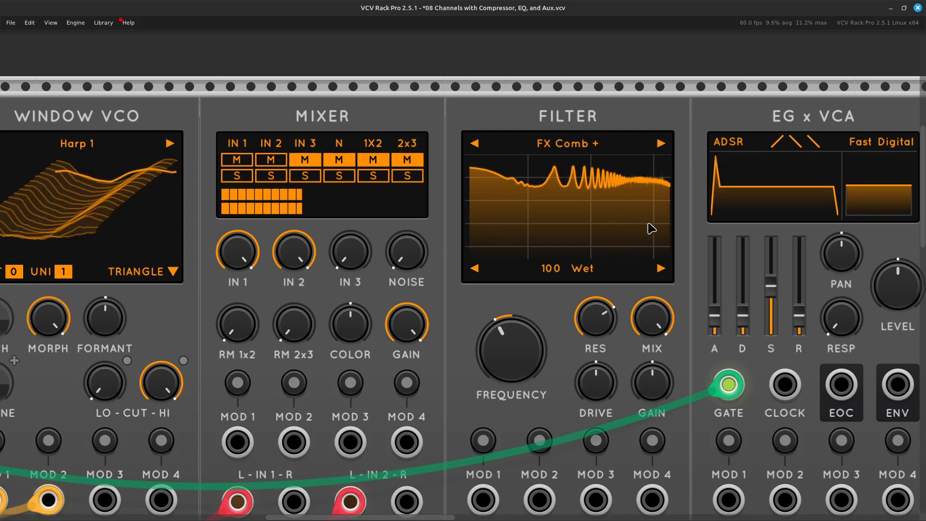
Patch the MIDI-CV module's MW output to the Filter's MOD 1 input with a yellow cable.
scroll(673, 212, "down", 3)
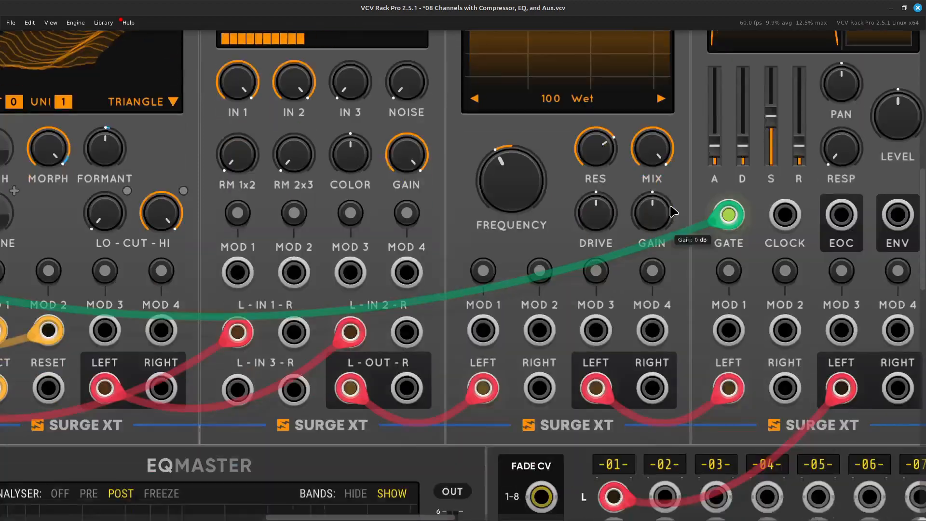
scroll(672, 212, "up", 3)
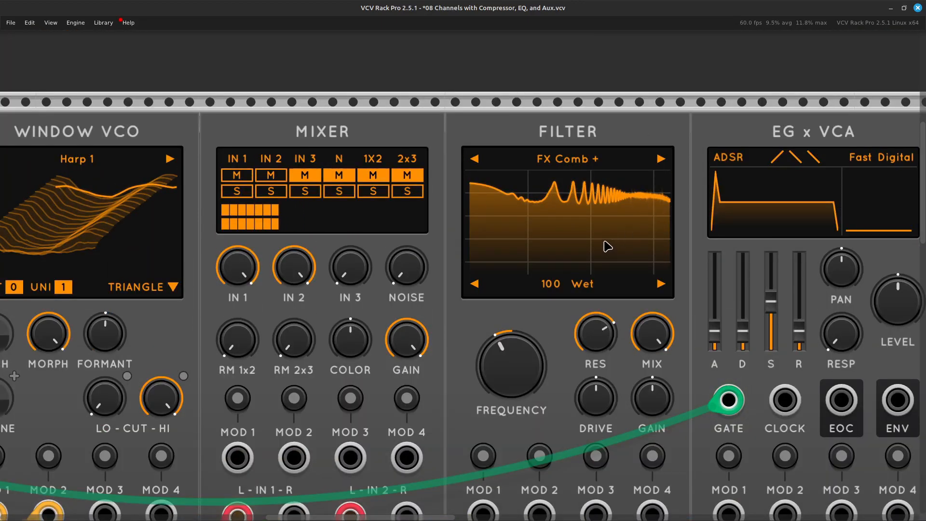
scroll(606, 246, "down", 3)
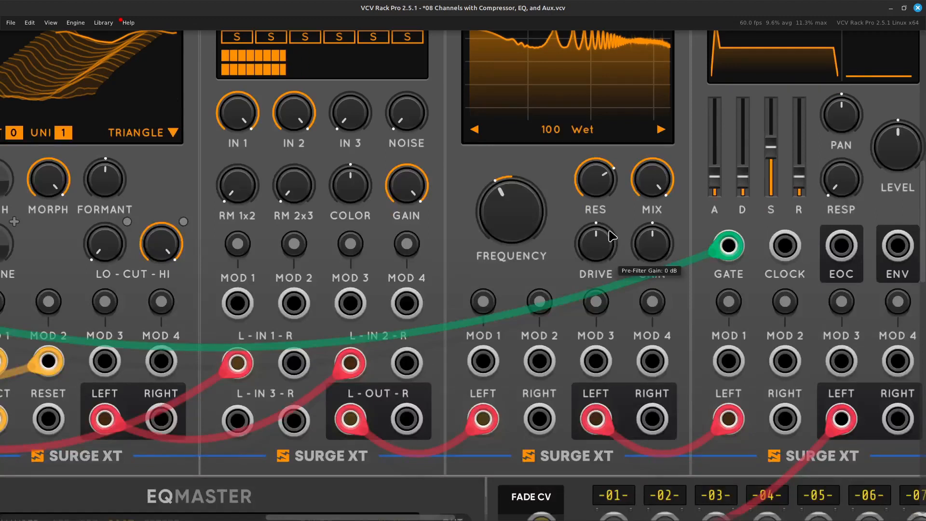
right_click(489, 365)
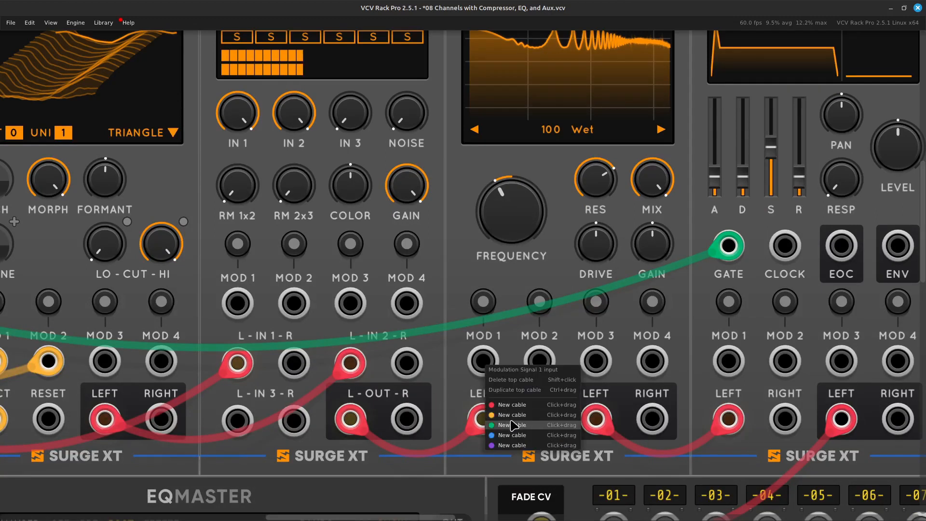
left_click_drag(512, 415, 219, 253)
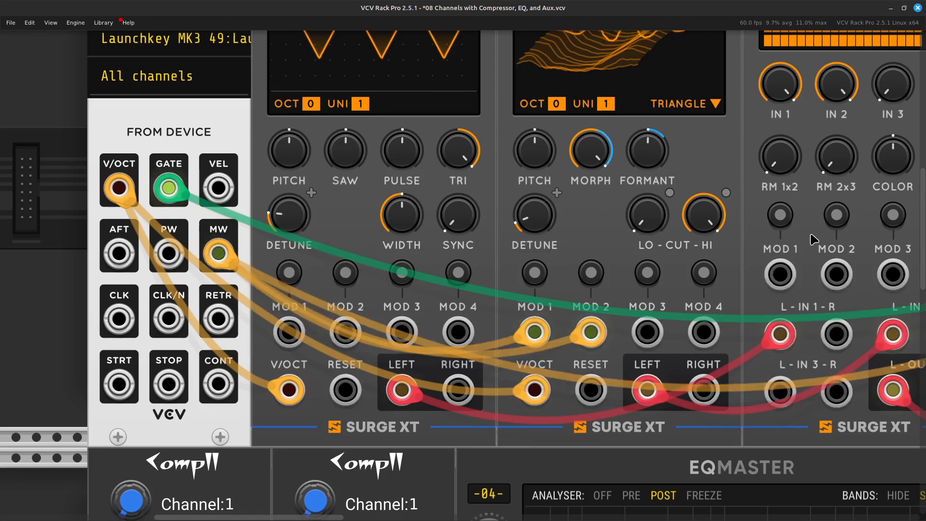
Lower the Filter's Frequency to 81.41 Hz, around E2.
key("Right")
key("Up")
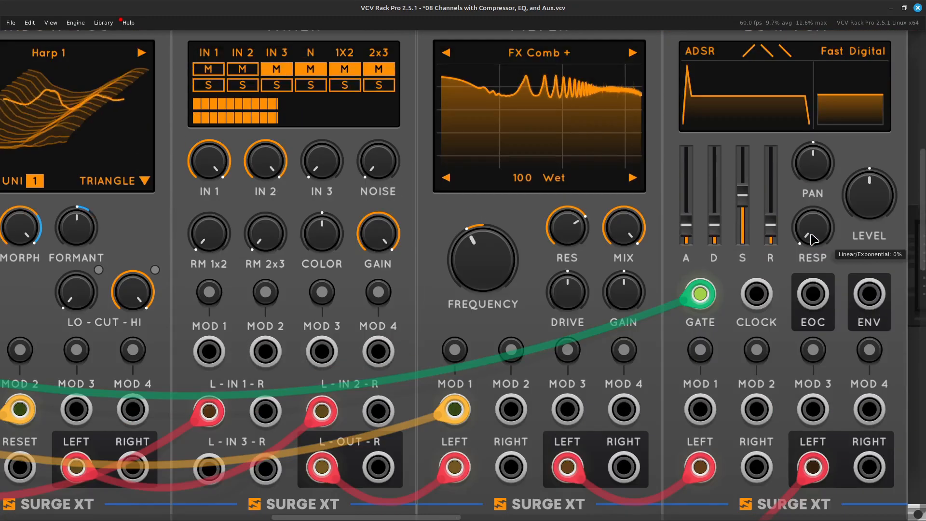
key("Right")
key("Up")
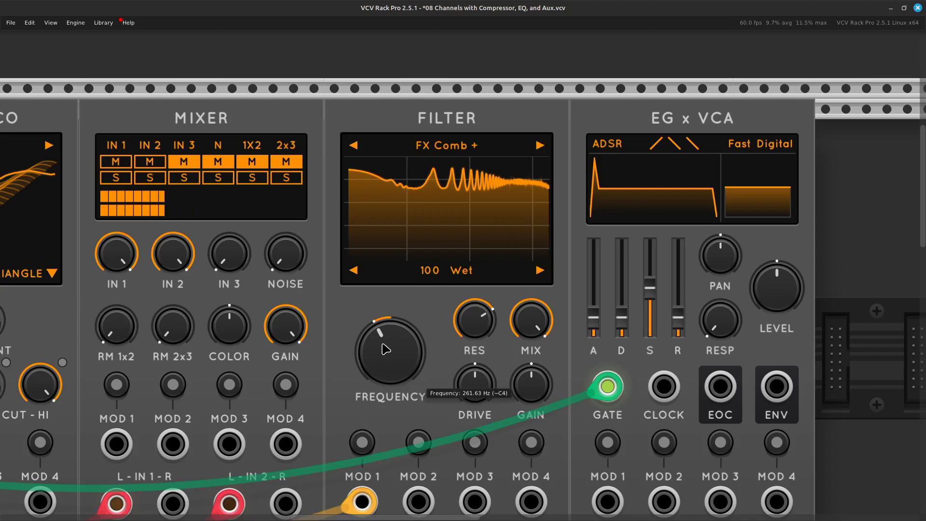
left_click_drag(386, 349, 385, 371)
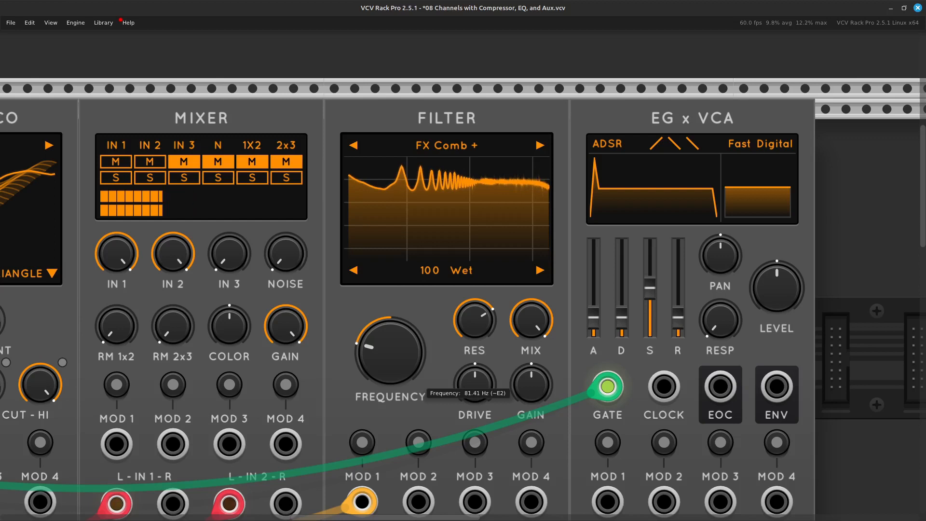
Raise the Filter's Frequency to 110.22 Hz, around A2, fine-tuning the comb's pitch by ear.
left_click_drag(386, 371, 386, 367)
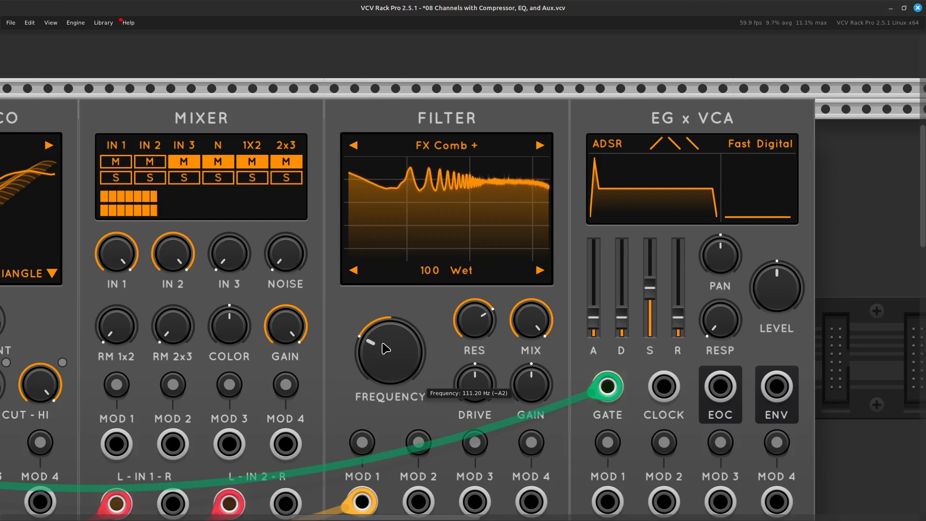
left_click_drag(400, 366, 400, 366)
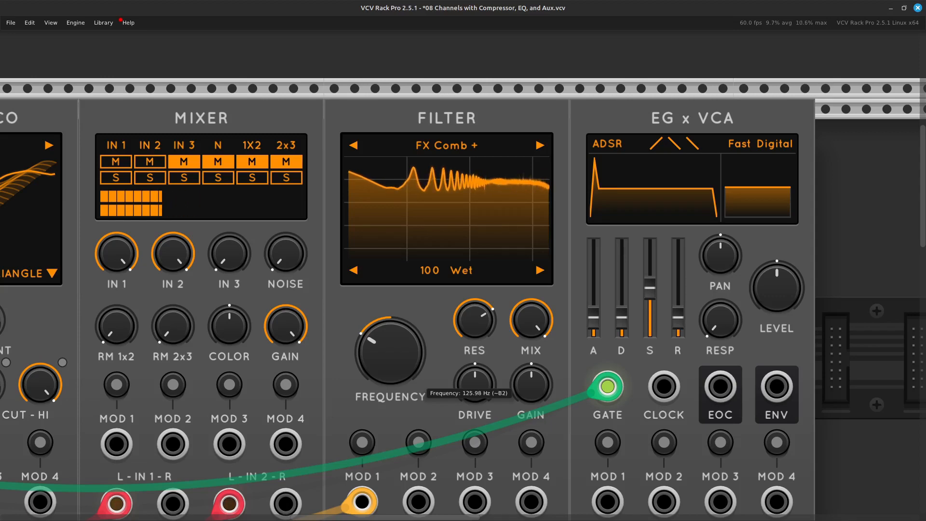
left_click_drag(400, 366, 400, 367)
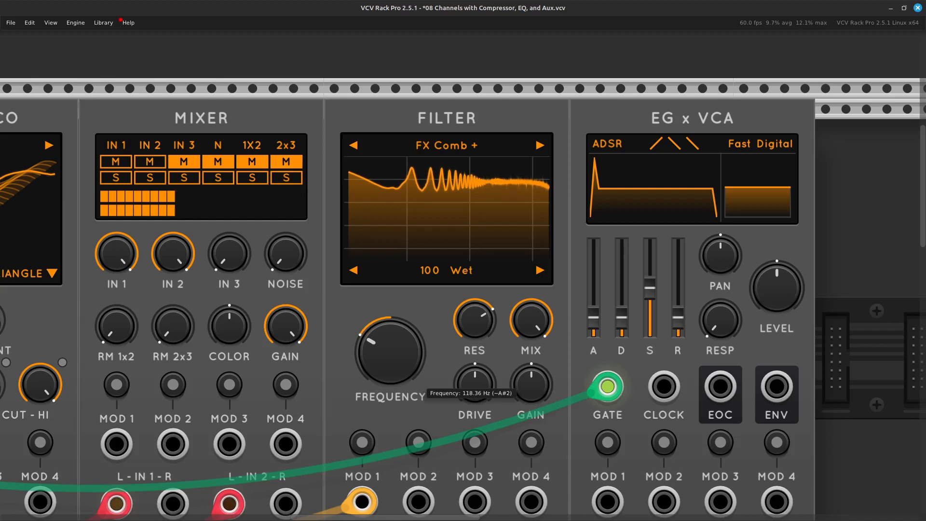
left_click_drag(390, 351, 390, 343)
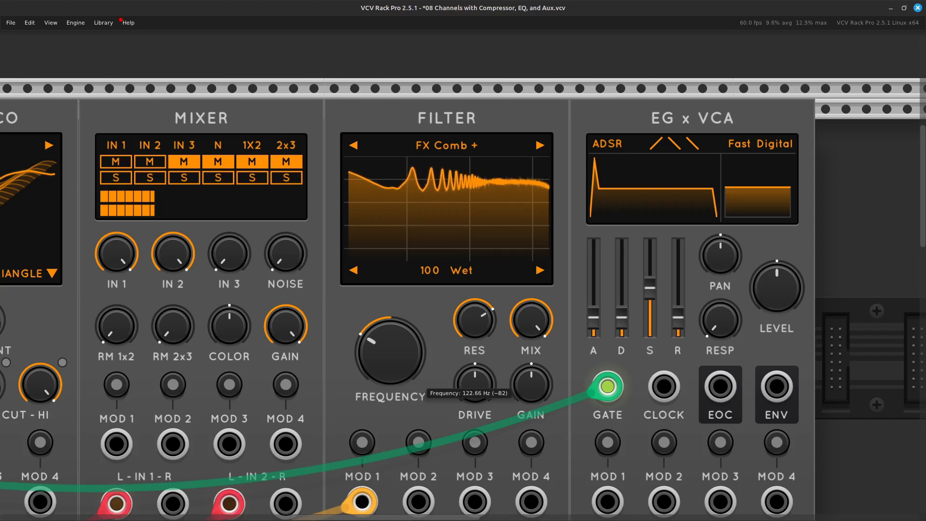
left_click_drag(391, 344, 390, 346)
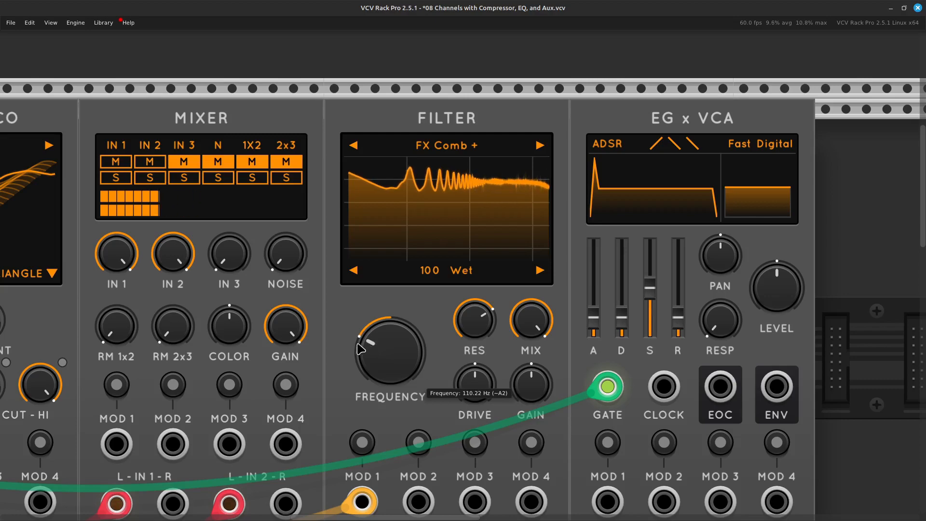
Assign the Filter's MOD 1 to its Frequency with a small positive modulation depth and leave modulation editing.
scroll(361, 348, "down", 3)
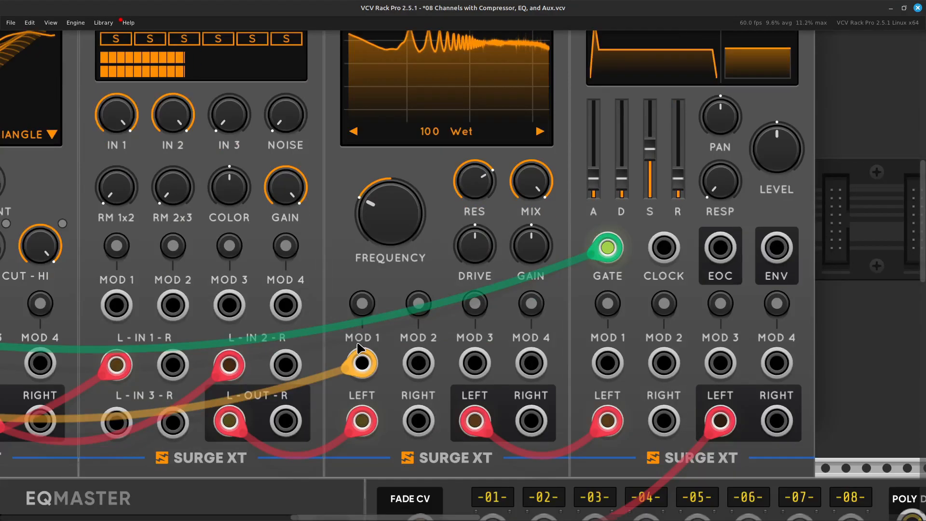
left_click(369, 305)
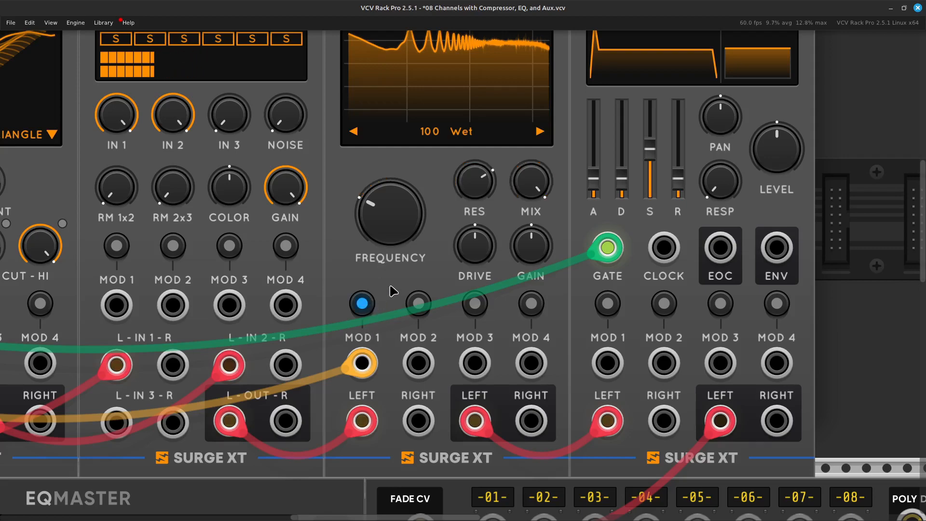
scroll(394, 291, "up", 3)
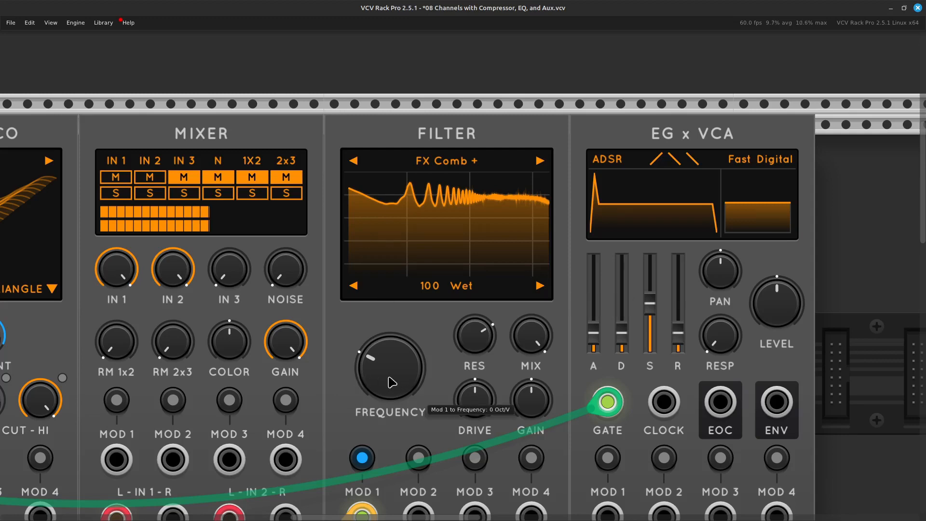
mouse_move(390, 367)
left_mouse_down()
mouse_move(391, 347)
mouse_move(390, 354)
left_mouse_up()
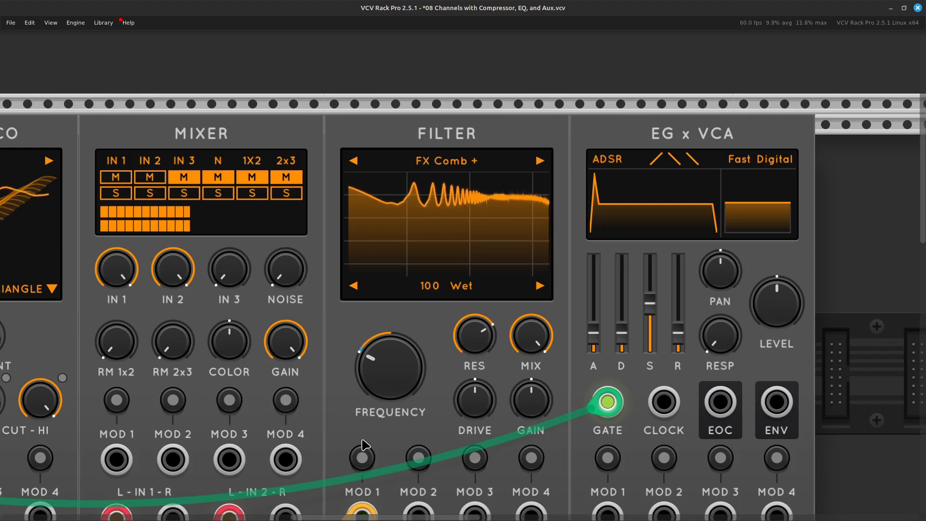
Set the MIDI-CV module's polyphony channels to 7.
scroll(365, 444, "left", 8)
scroll(365, 445, "down", 3)
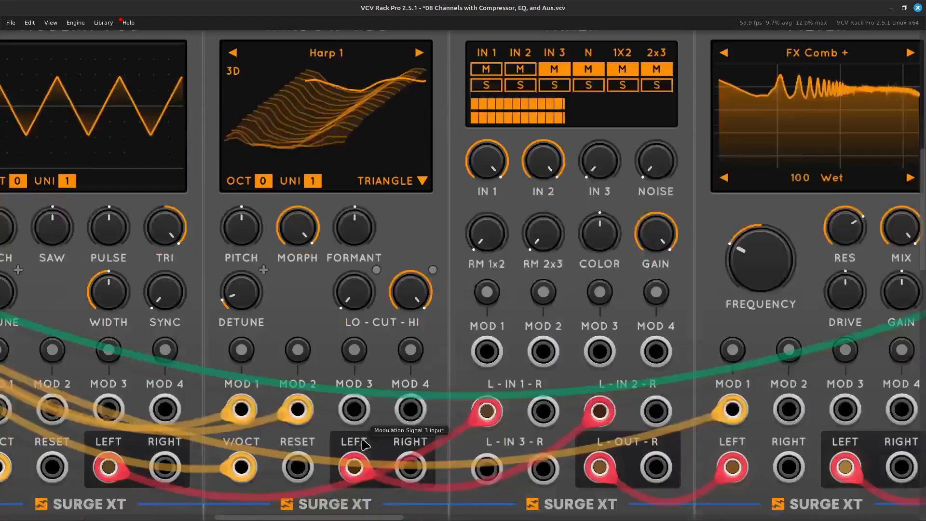
scroll(365, 444, "left", 12)
scroll(365, 445, "up", 3)
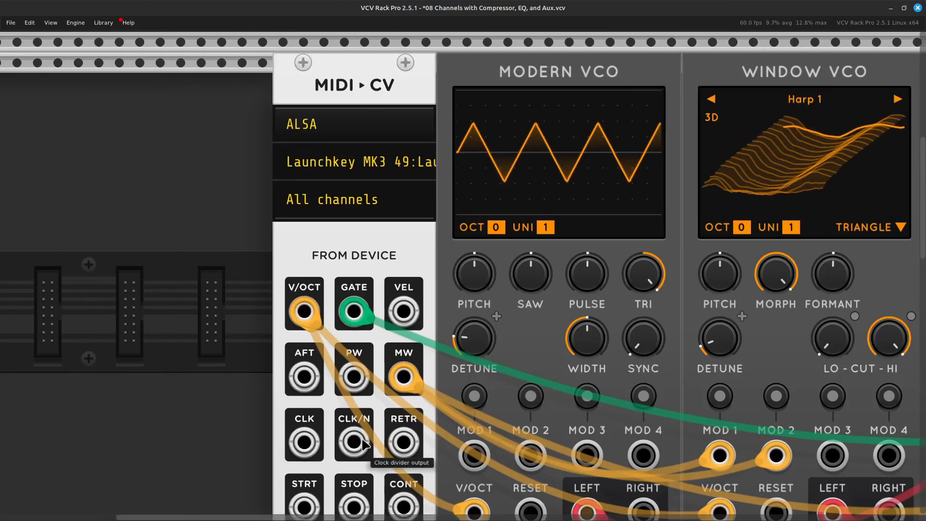
scroll(362, 440, "down", 2)
scroll(362, 440, "up", 3)
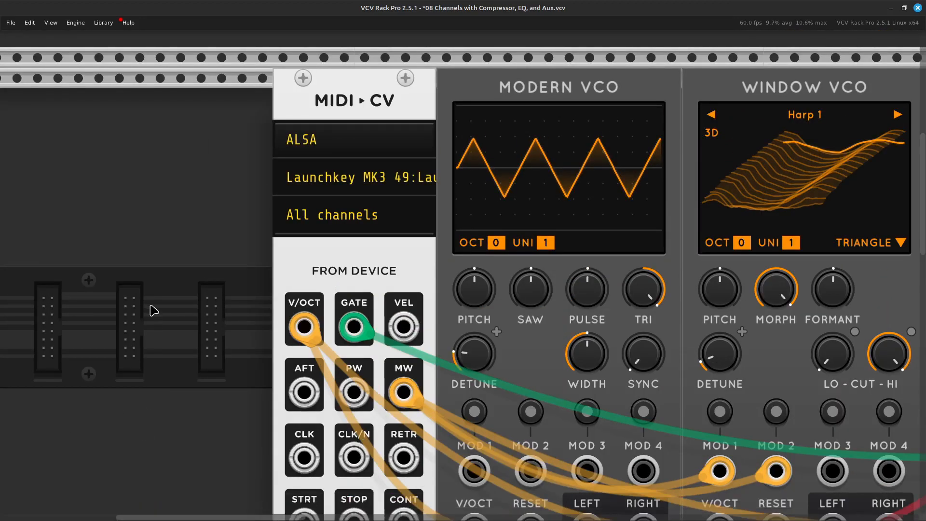
right_click(324, 262)
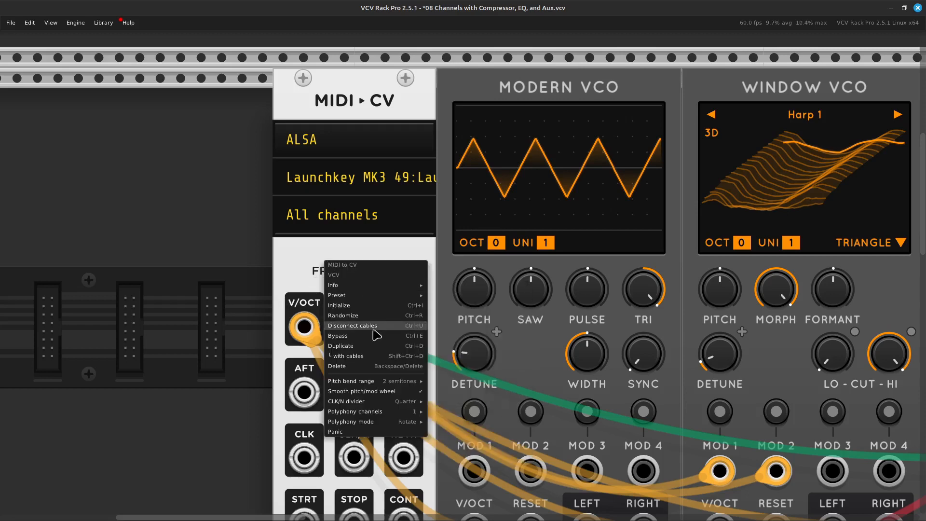
mouse_move(391, 412)
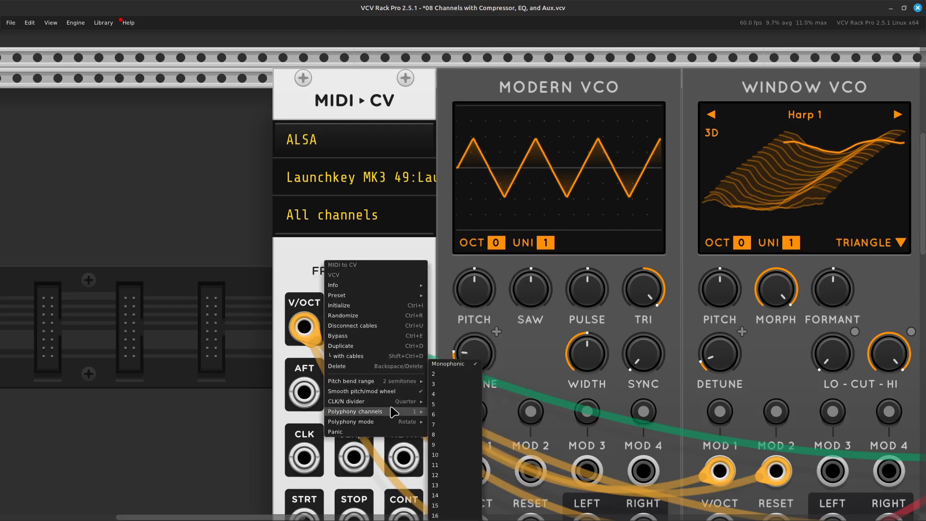
left_click(451, 425)
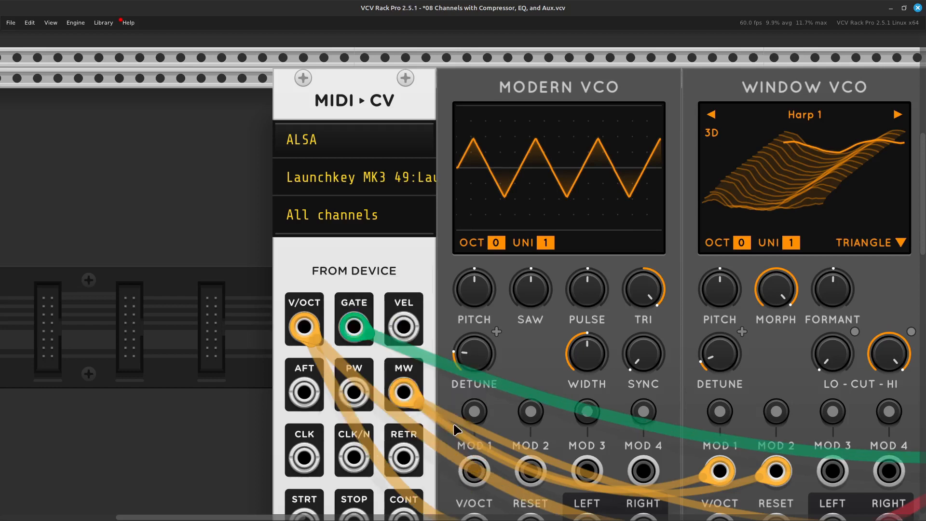
Set the MIDI-CV module's pitch bend range to 1 octave.
right_click(345, 258)
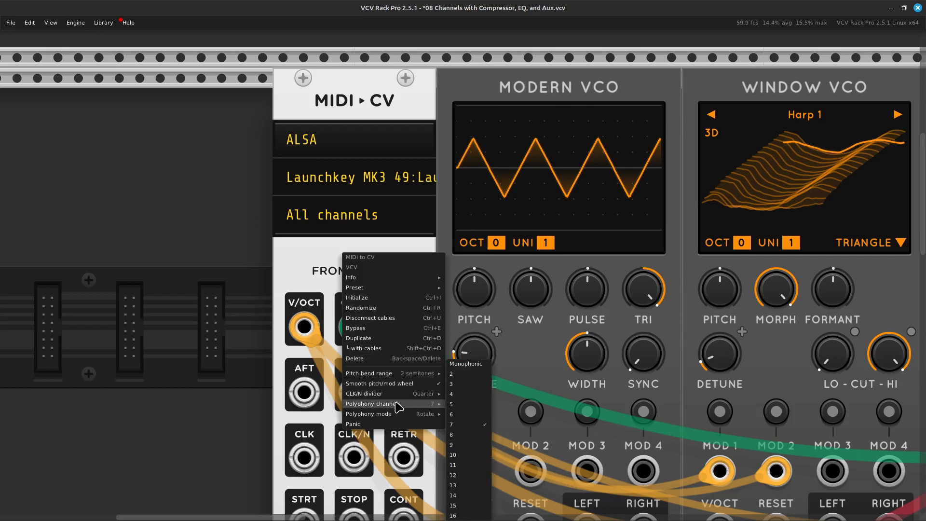
mouse_move(399, 369)
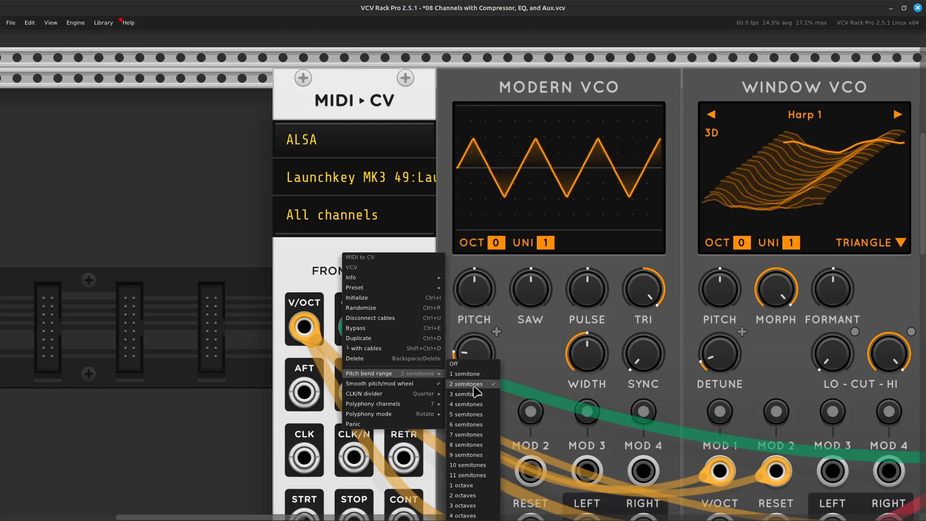
left_click(479, 486)
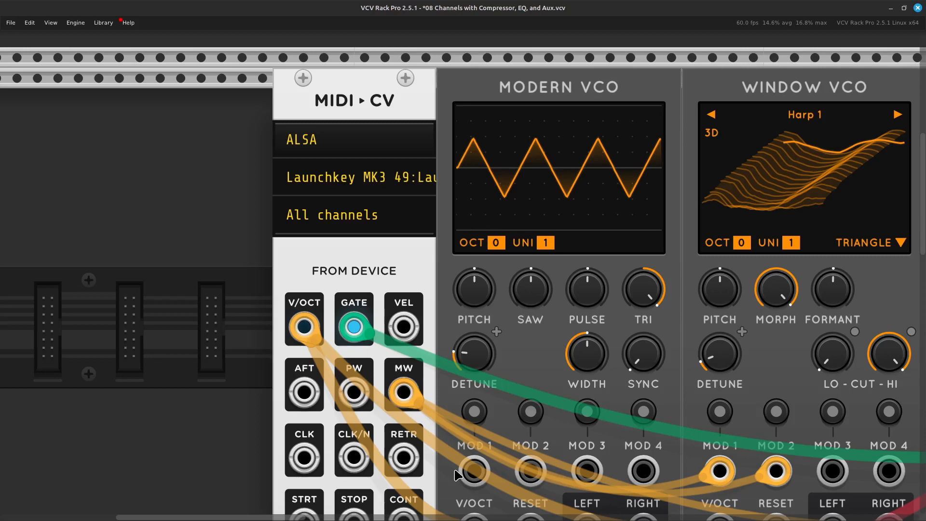
scroll(455, 475, "right", 15)
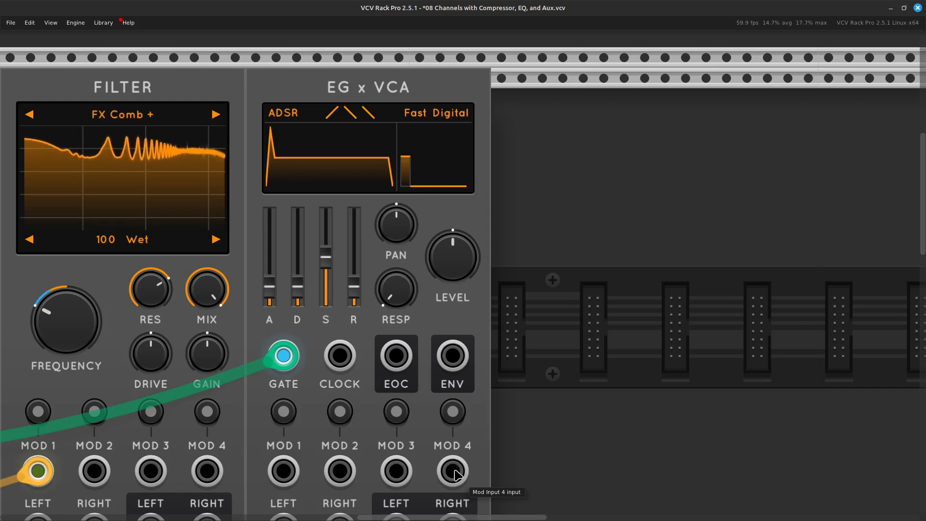
scroll(457, 475, "left", 5)
scroll(457, 474, "down", 3)
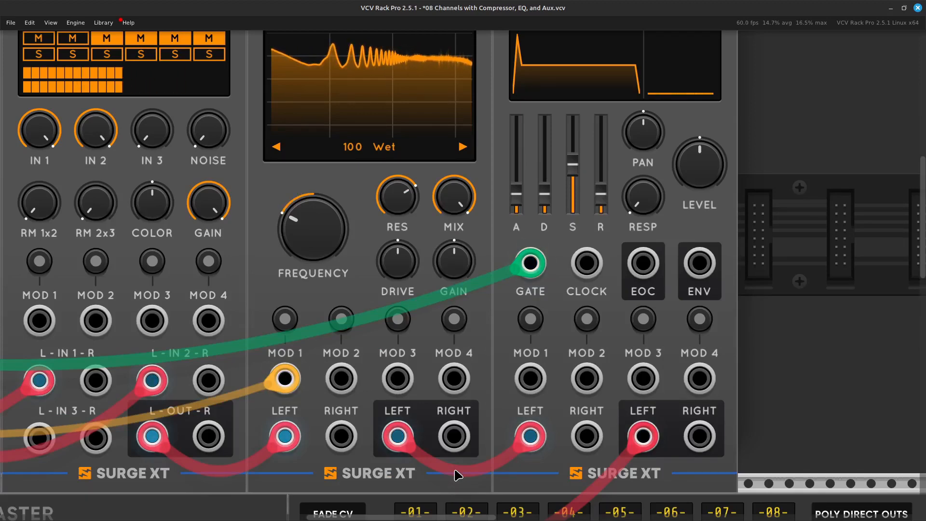
key("super")
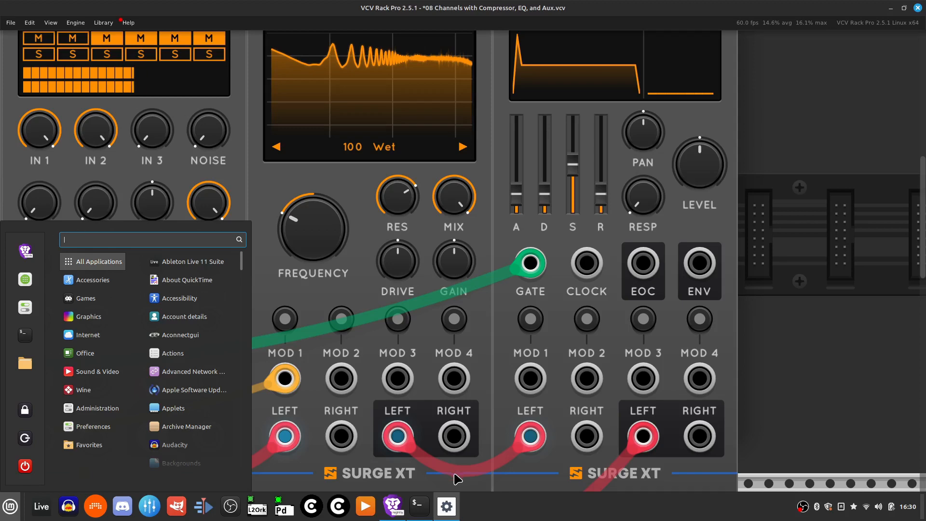
left_click(806, 177)
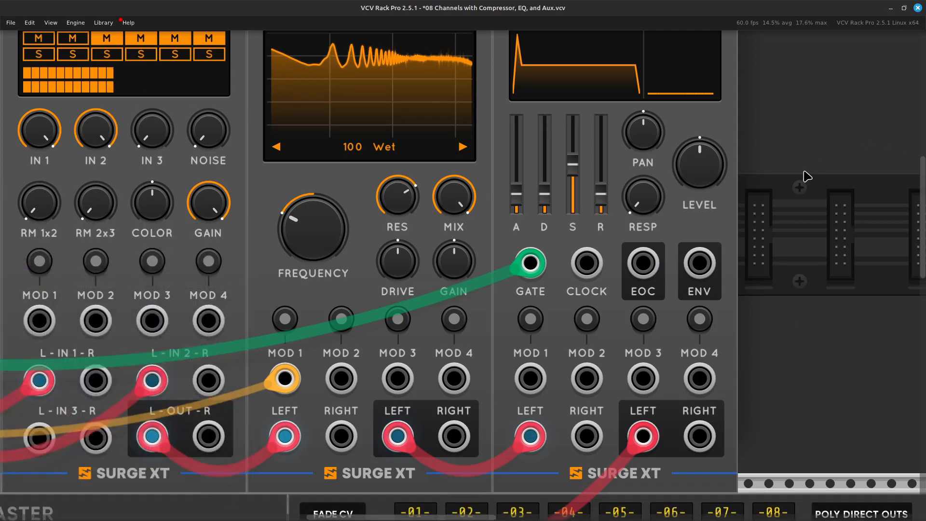
Search the module browser for "delay" and add the Surge XT Delay module directly beside the EG x VCA.
scroll(806, 176, "down", 2)
scroll(807, 176, "right", 6)
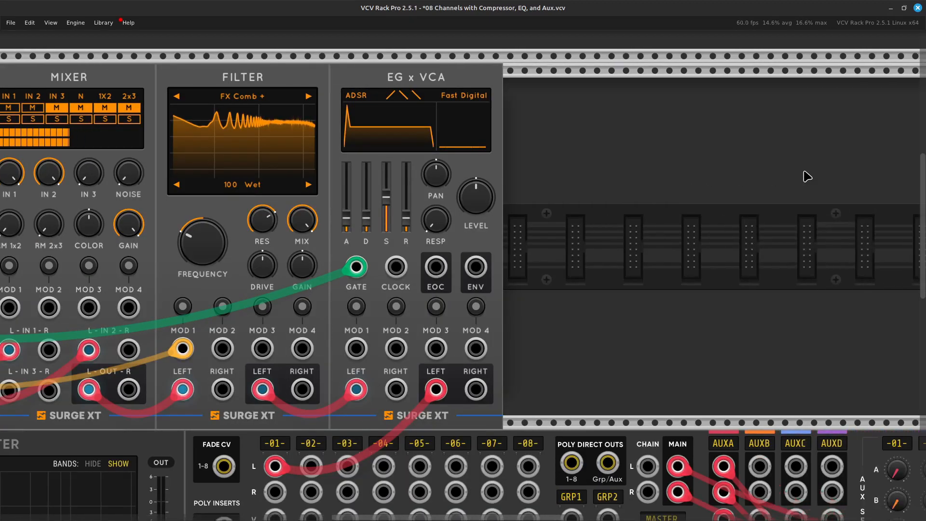
scroll(807, 177, "down", 6)
scroll(807, 177, "up", 4)
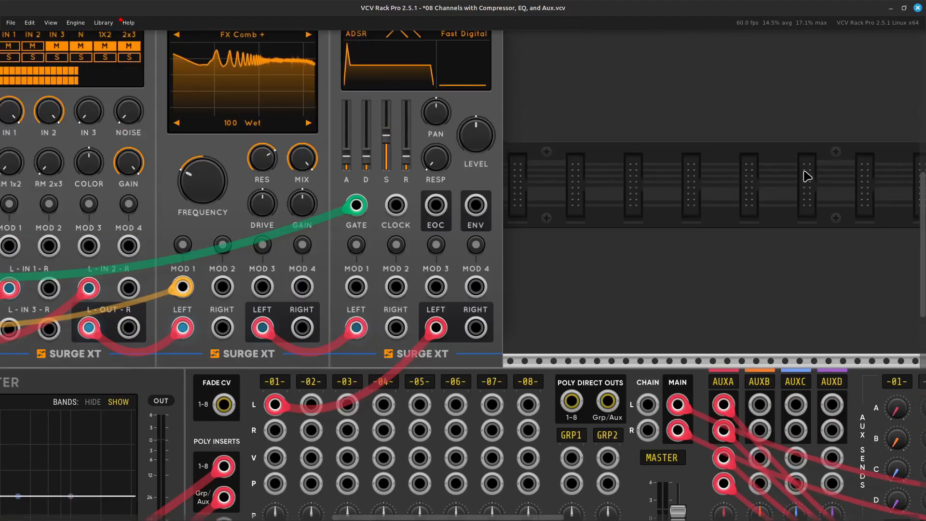
scroll(807, 176, "up", 4)
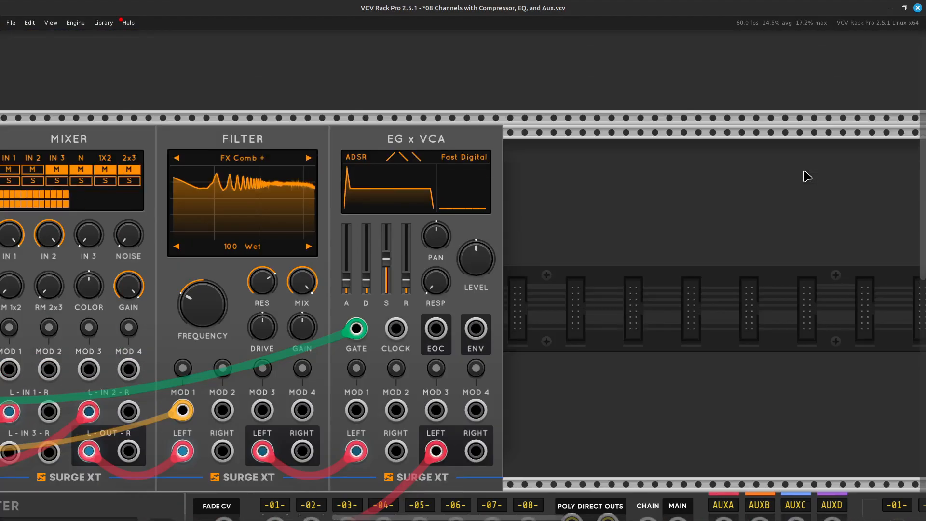
scroll(807, 177, "right", 5)
scroll(807, 176, "down", 3)
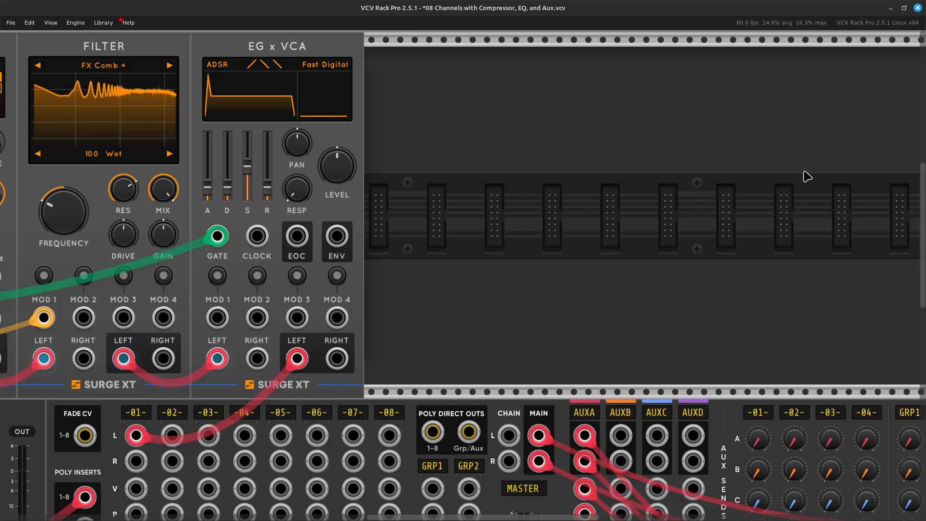
right_click(413, 259)
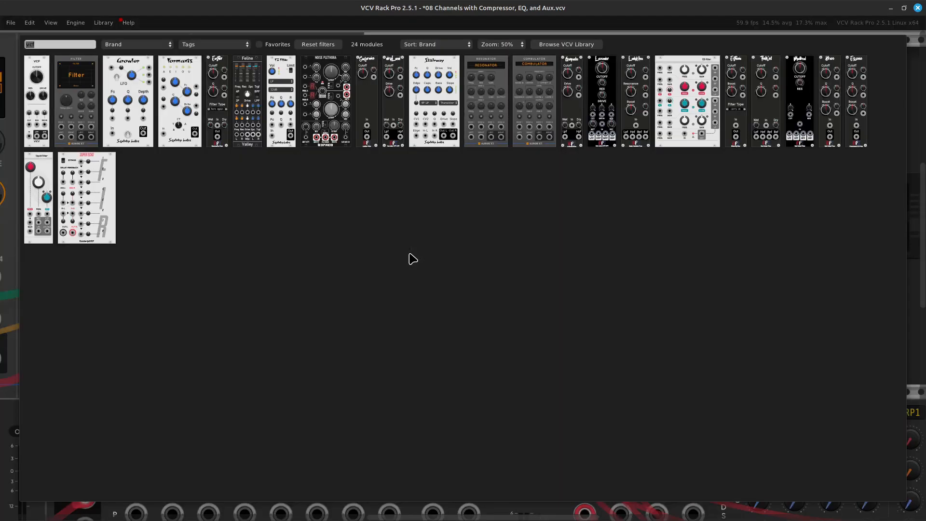
key("BackSpace")
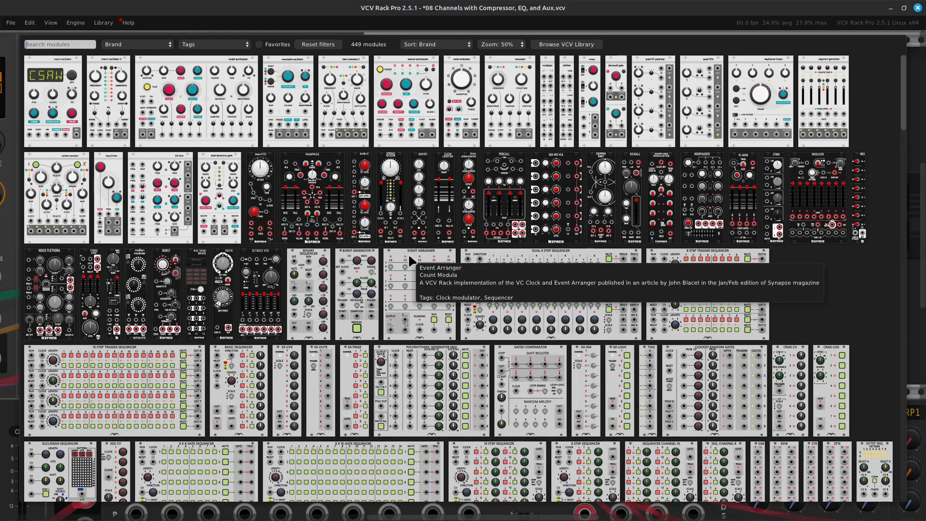
type("delay")
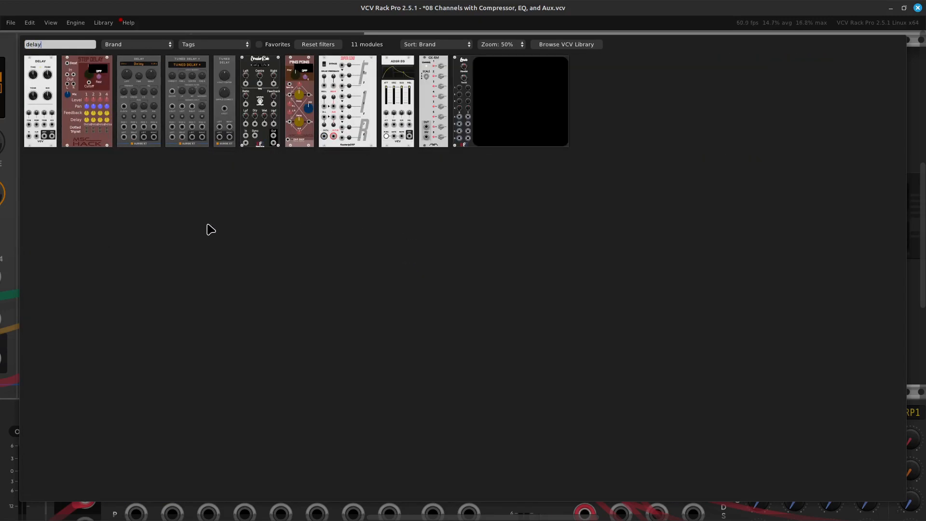
left_click(144, 128)
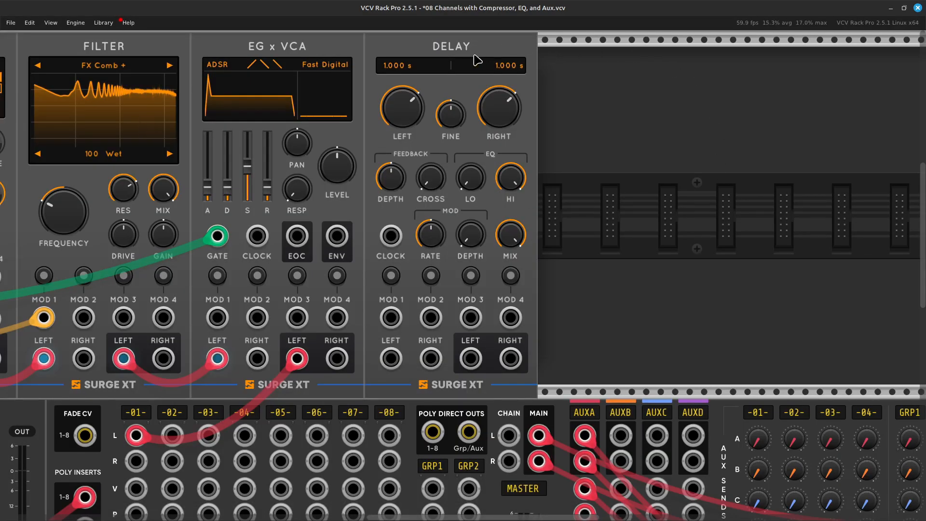
scroll(321, 411, "up", 5)
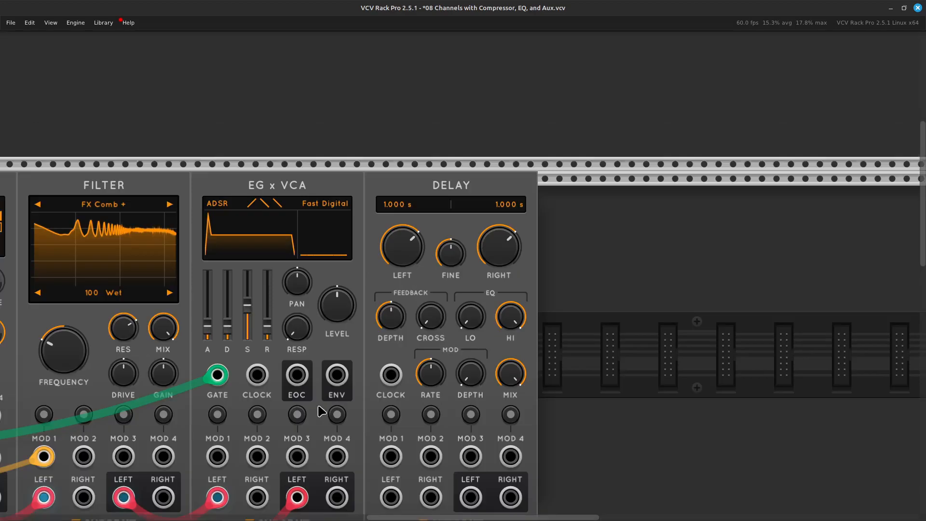
scroll(322, 411, "down", 6)
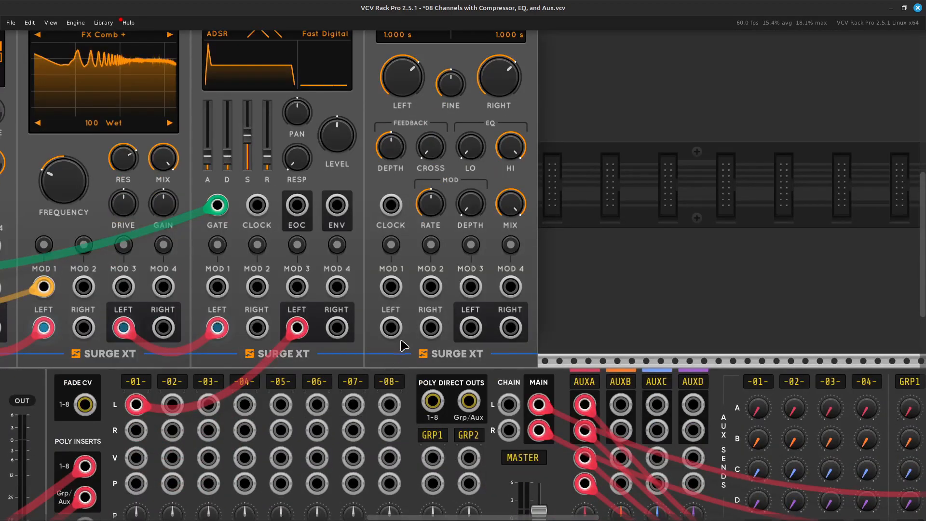
scroll(420, 245, "up", 4)
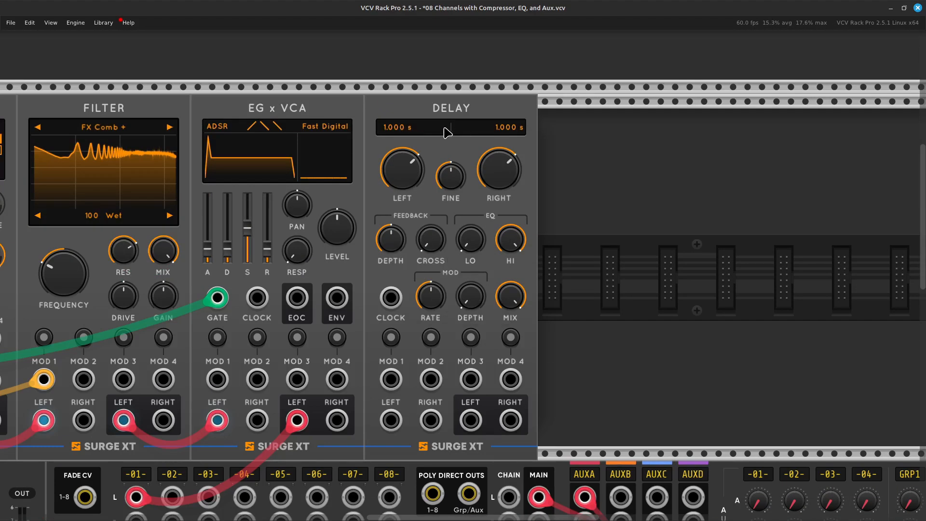
scroll(384, 151, "left", 4)
scroll(328, 307, "down", 4)
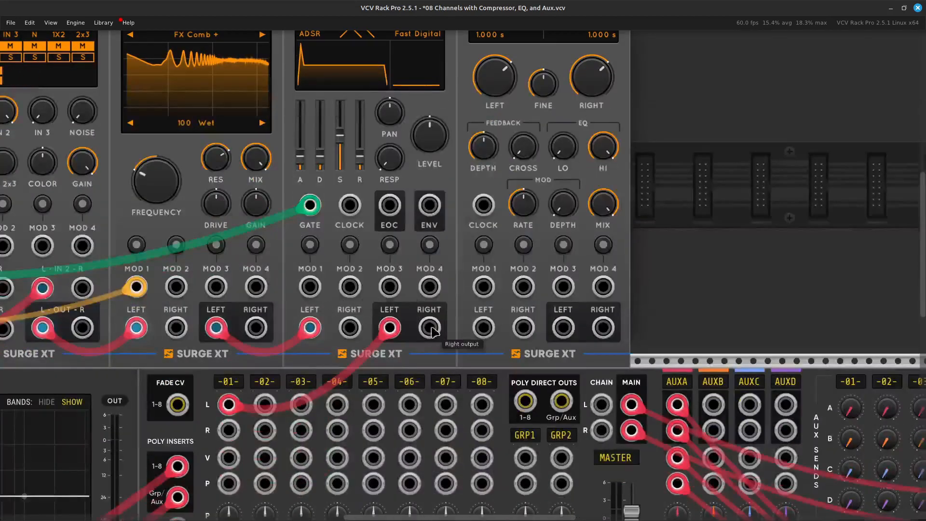
scroll(410, 188, "up", 3)
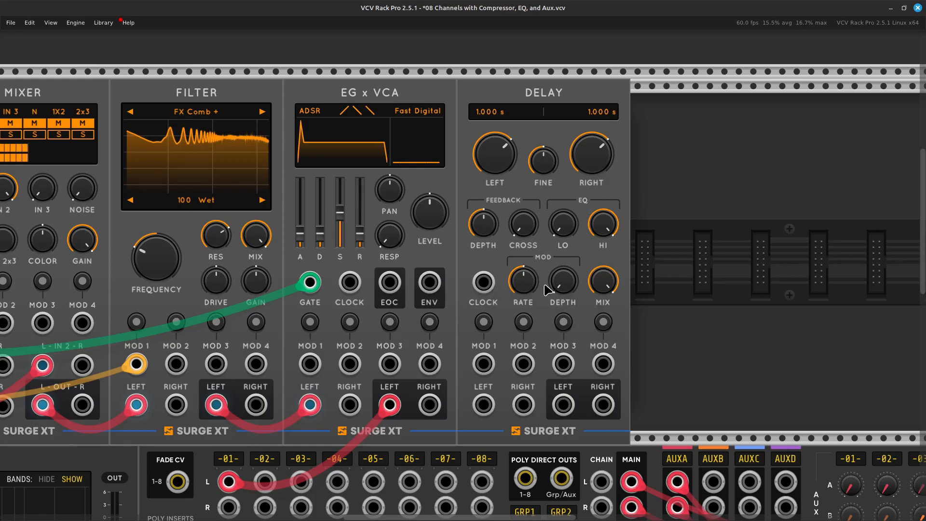
Move the mixer channel 1 left cable from the EG x VCA to the Delay's left output and patch the Delay's right output to channel 1 R.
scroll(514, 323, "down", 5)
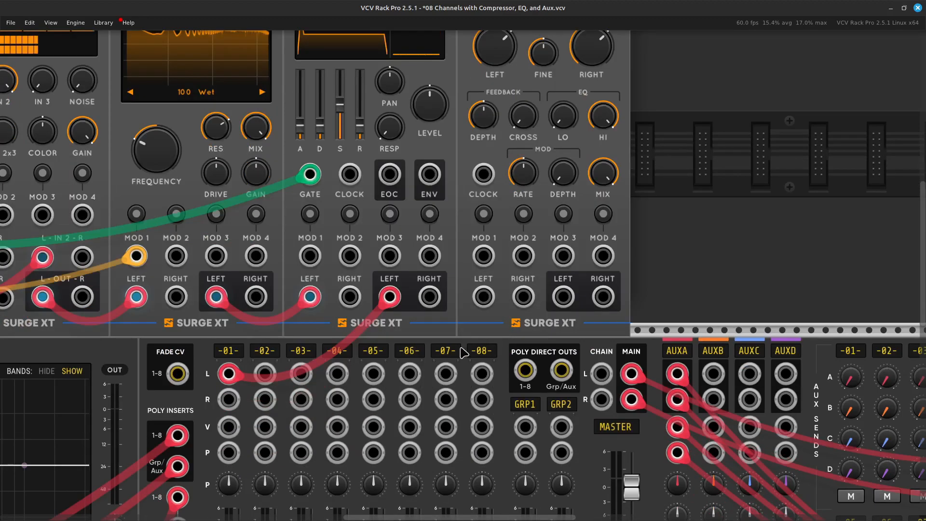
scroll(464, 352, "up", 4)
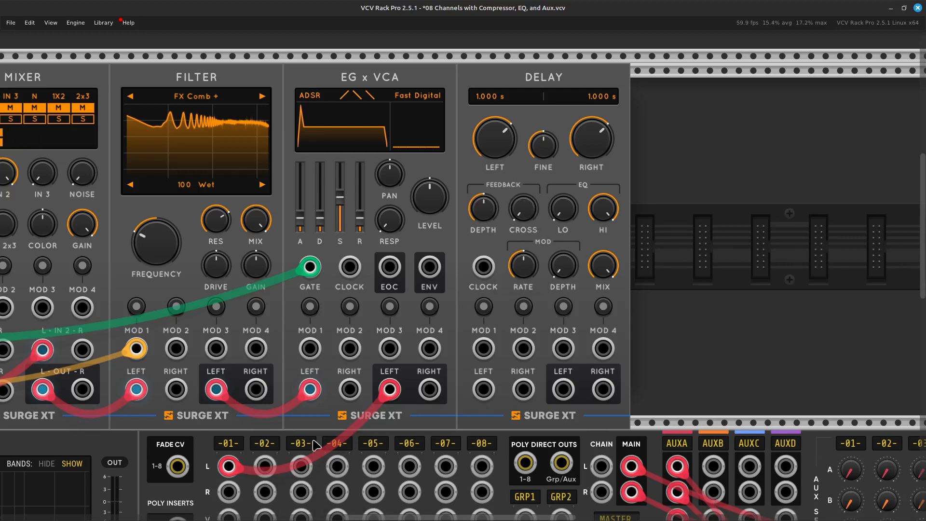
left_click_drag(390, 387, 567, 394)
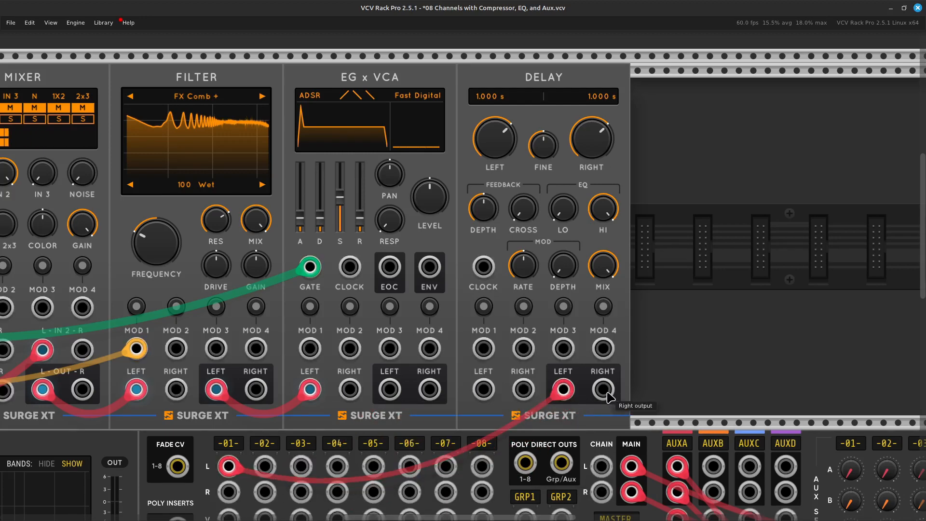
right_click(607, 395)
left_click_drag(627, 432, 415, 419)
key("Right")
key("Up")
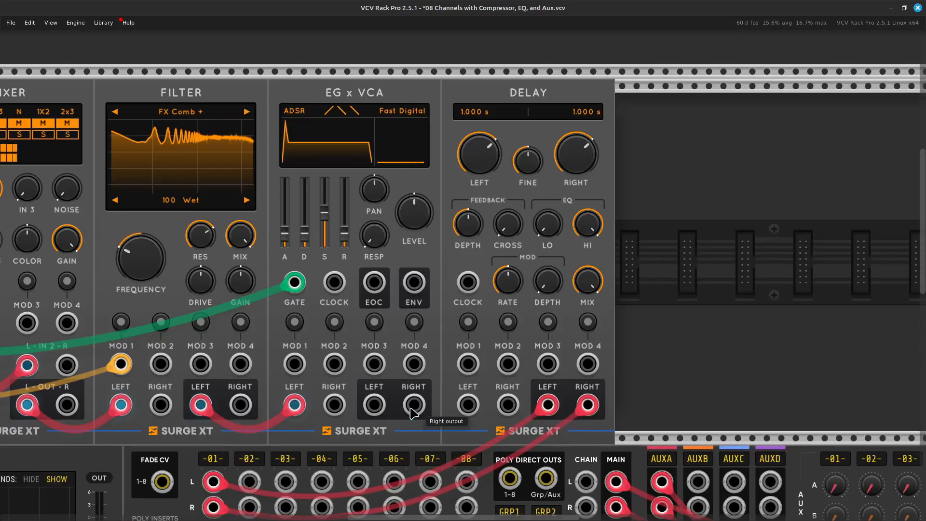
Patch the EG x VCA's left output into the Delay's left input with a red cable.
right_click(378, 413)
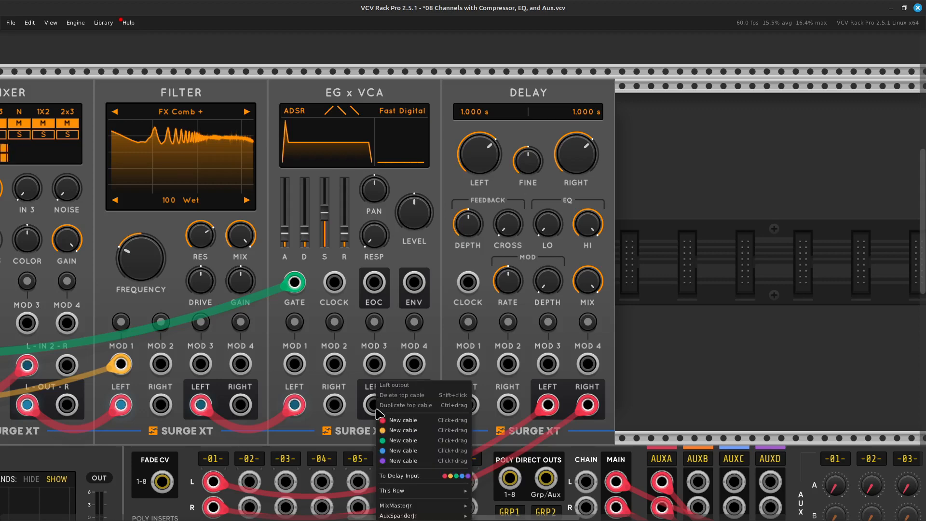
left_click_drag(413, 444, 474, 403)
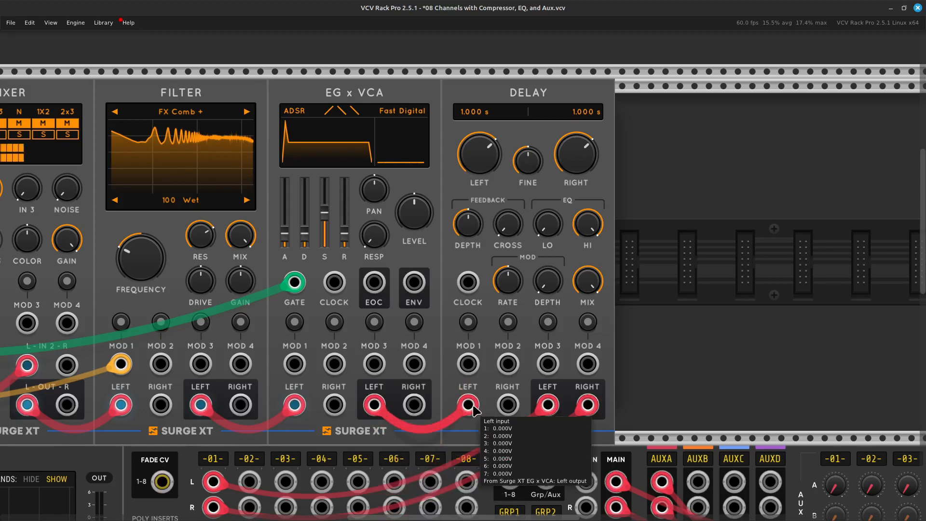
key("Up")
key("Down")
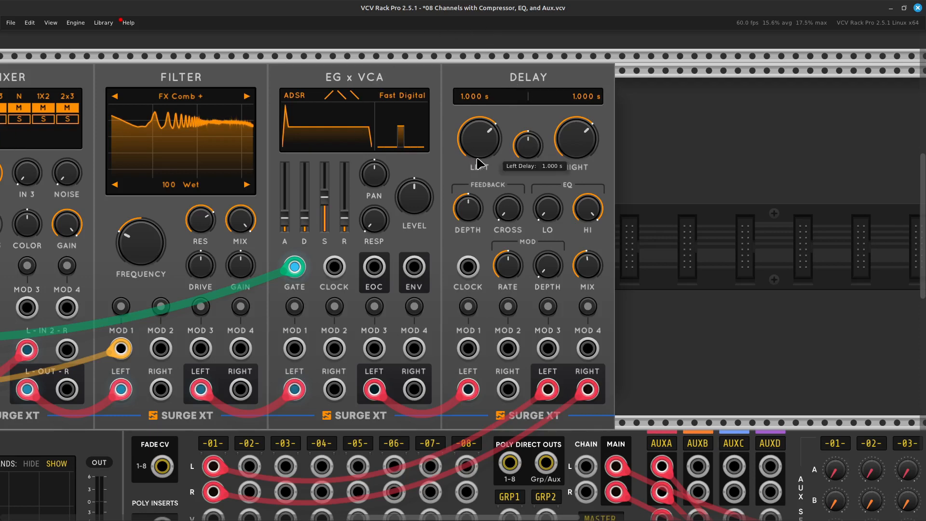
Shorten the Delay's times to about 0.068 s on the left and 0.136 s on the right.
left_click_drag(488, 137, 487, 168)
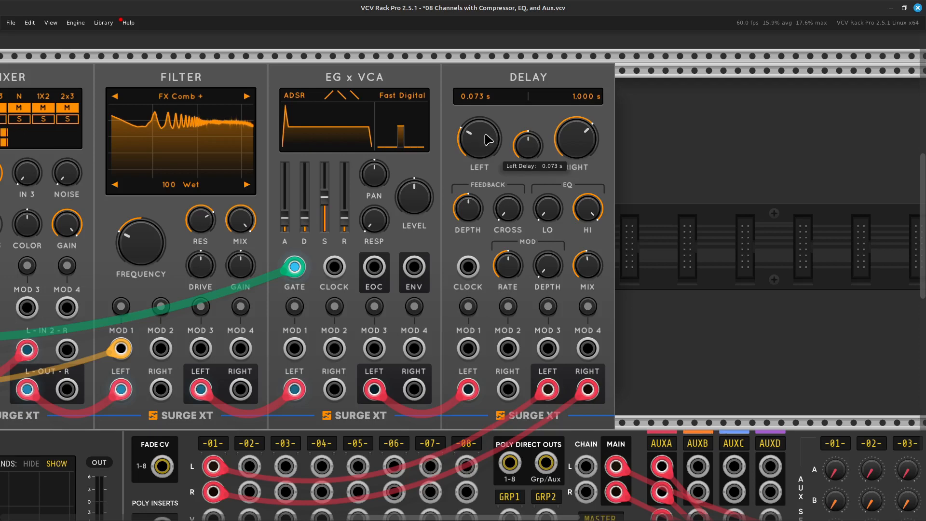
left_click_drag(584, 151, 584, 163)
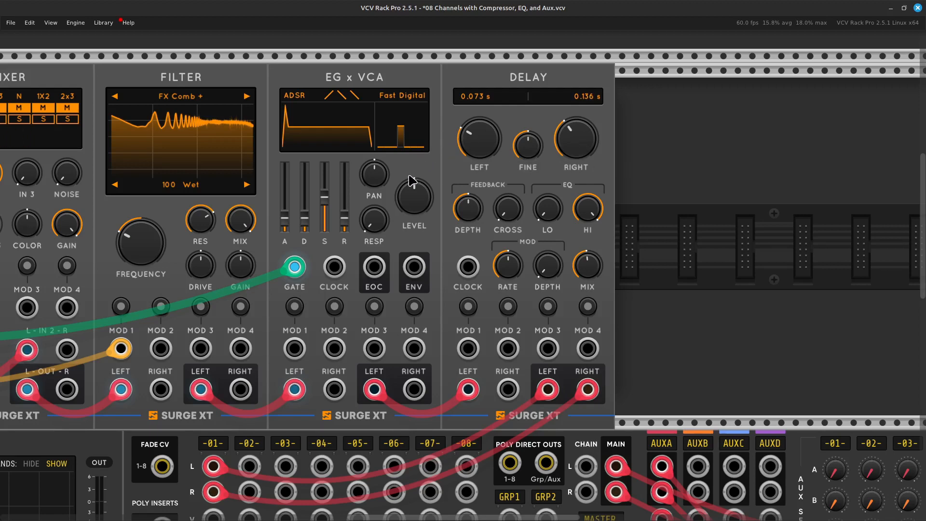
mouse_move(482, 143)
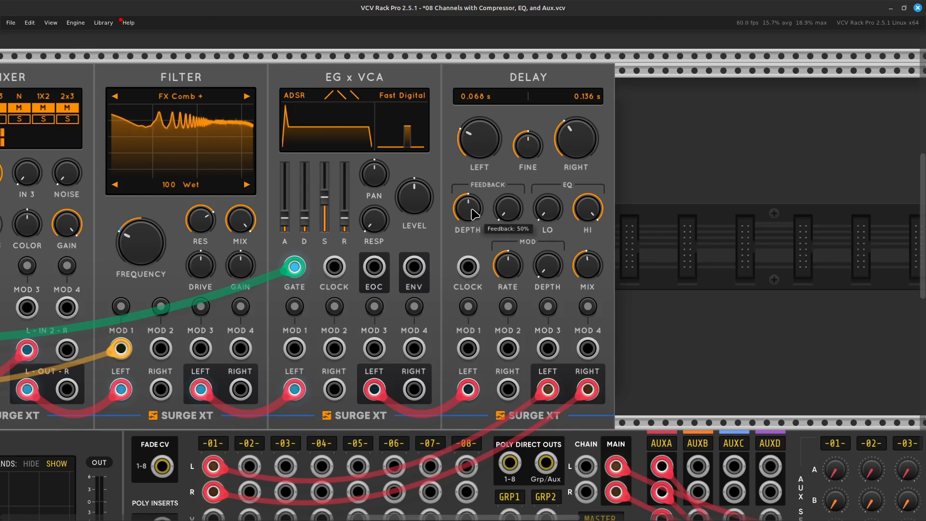
Try lower feedback depths on the Delay, then settle its feedback slightly above 50%.
left_click_drag(477, 220, 478, 234)
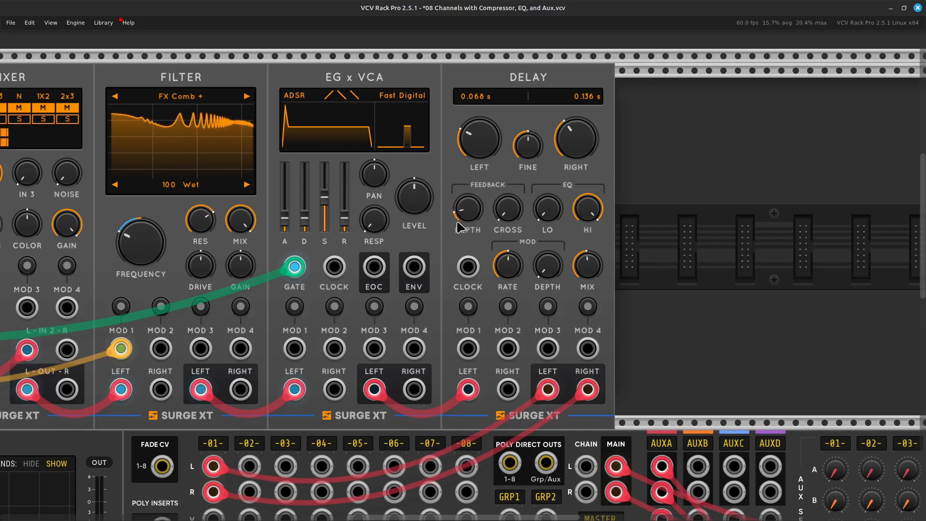
left_click_drag(467, 215, 467, 214)
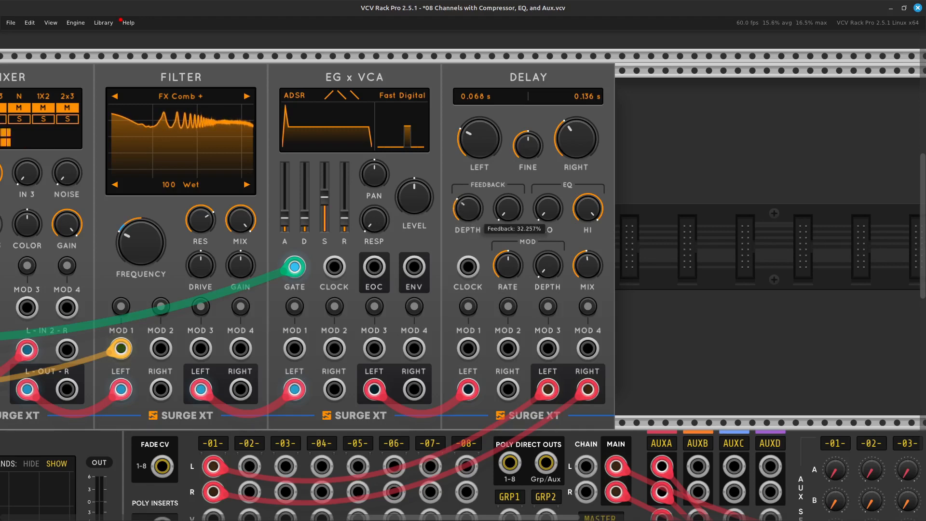
left_click_drag(466, 216, 467, 216)
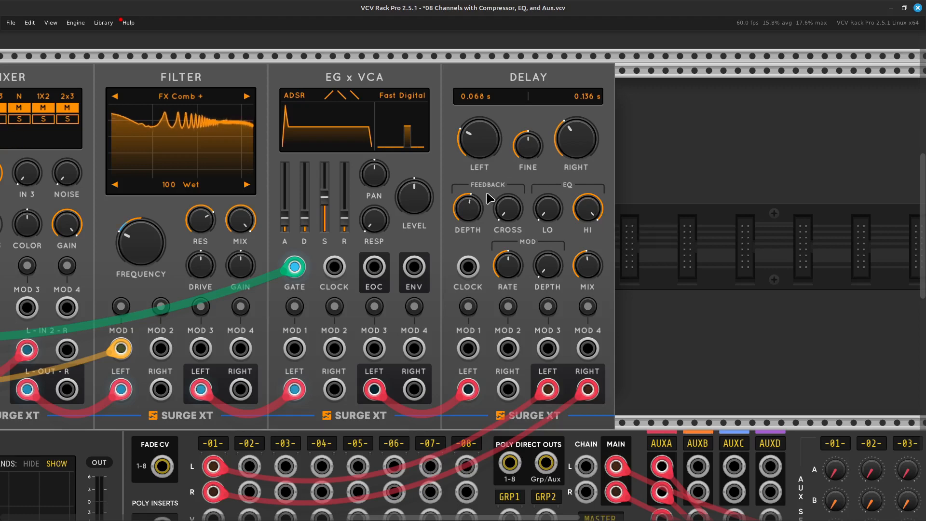
Raise the Delay's feedback crossfeed to 22.5%.
mouse_move(504, 211)
left_click_drag(505, 211, 504, 206)
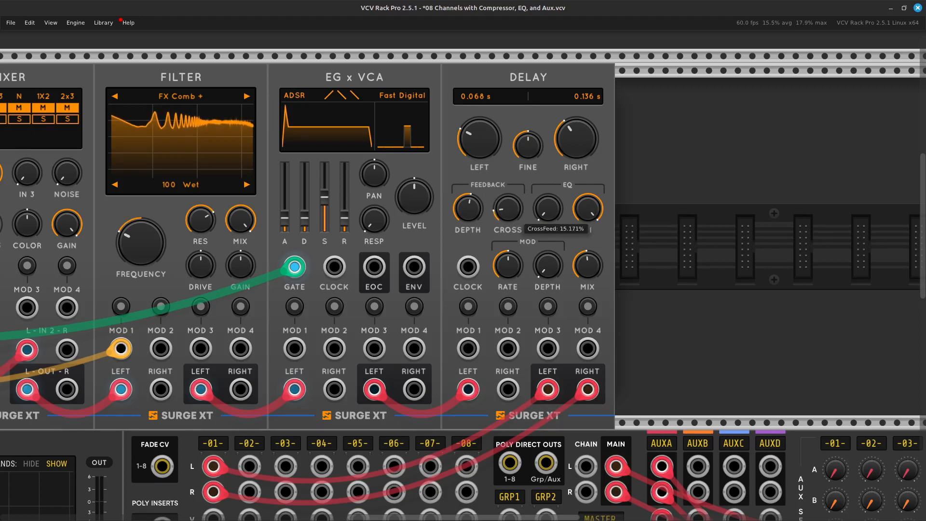
left_click_drag(505, 207, 505, 205)
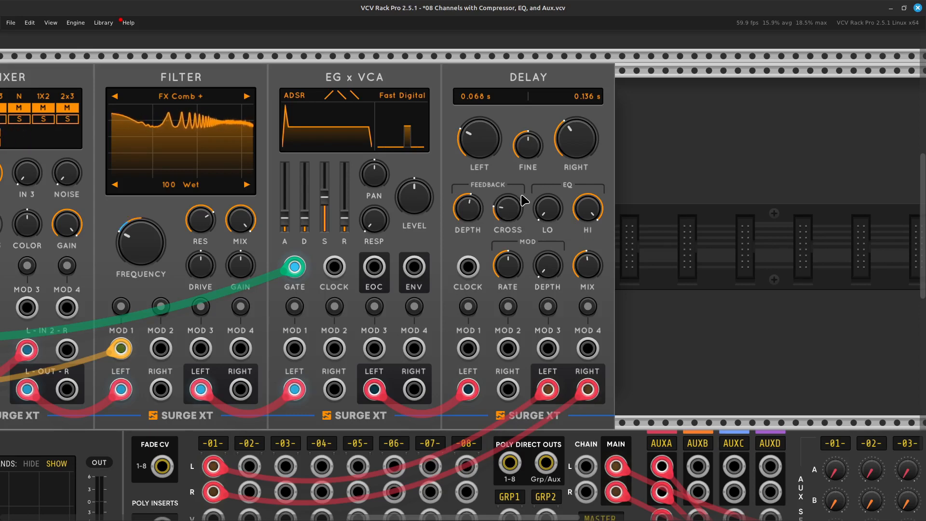
mouse_move(505, 214)
left_click_drag(505, 215, 501, 209)
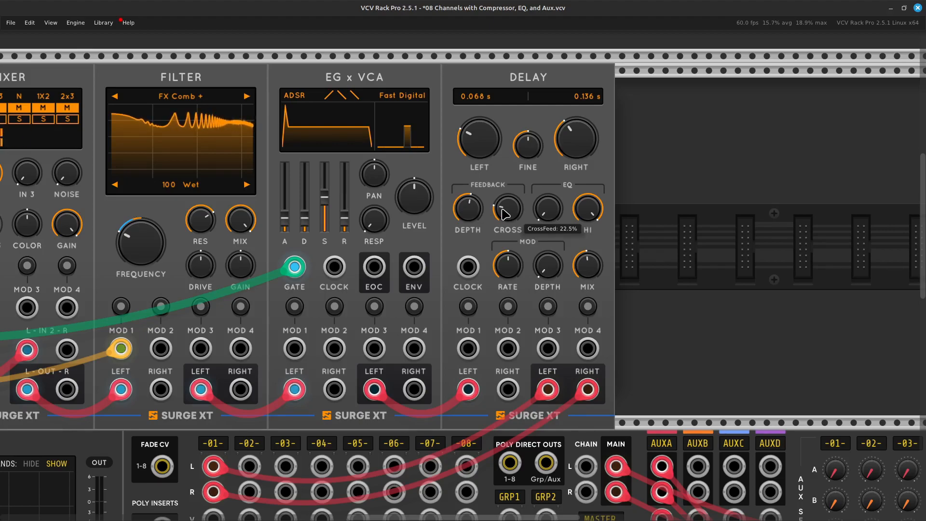
Set the EQMaster's track to 1.
scroll(503, 213, "down", 15)
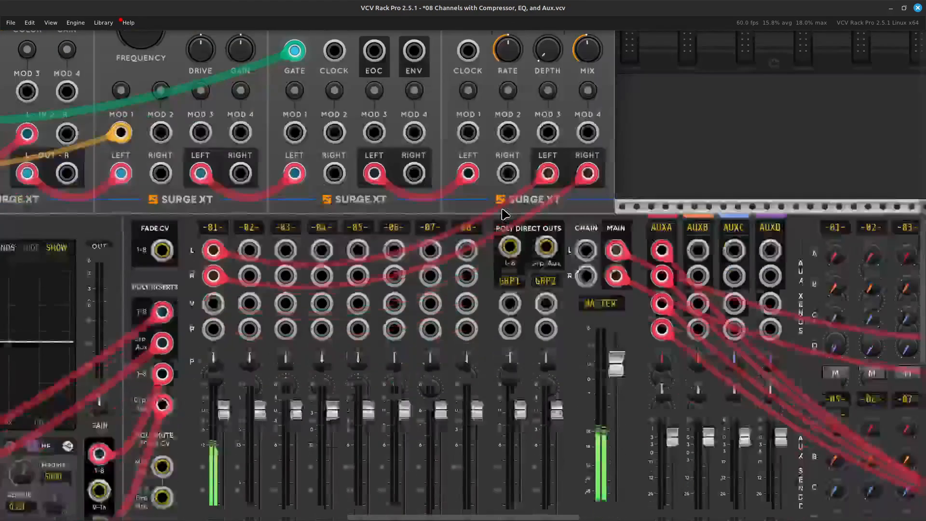
scroll(505, 215, "up", 5)
scroll(505, 214, "left", 5)
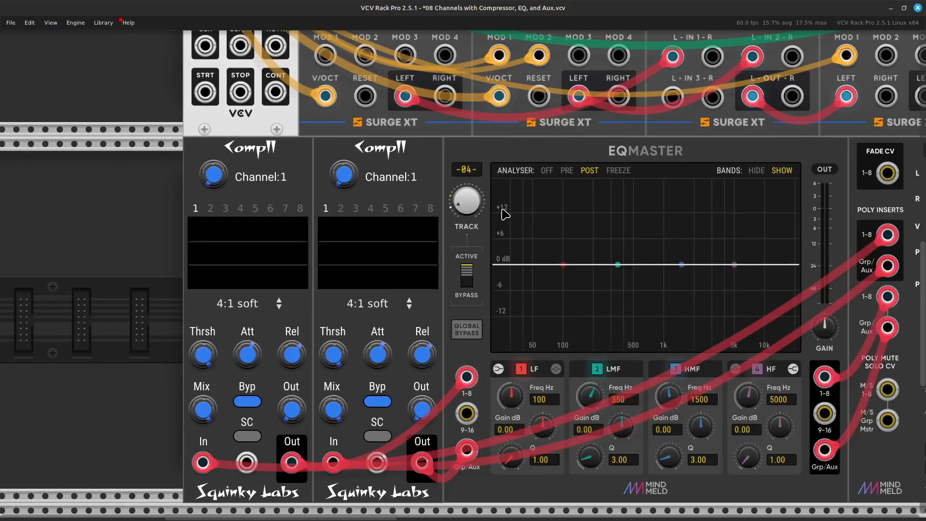
right_click(467, 199)
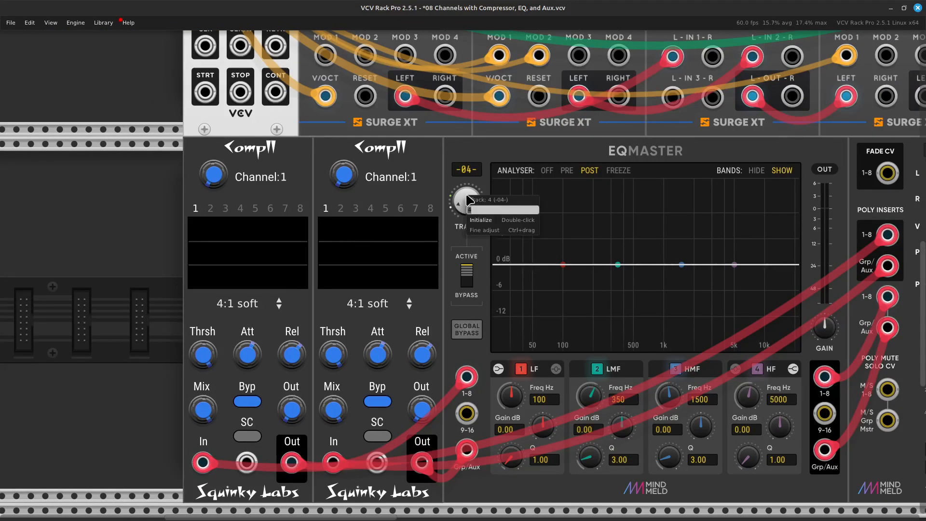
type("1")
key("Return")
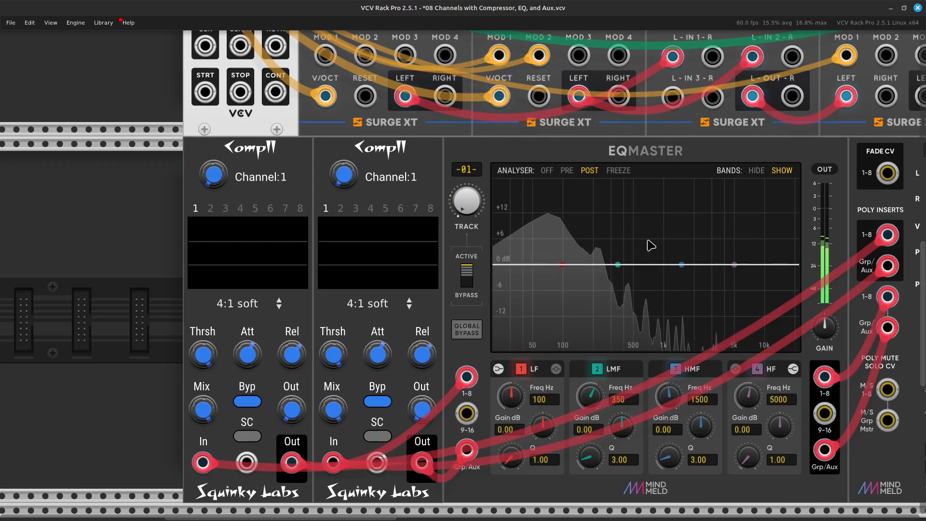
Take the first CompII compressor out of bypass on channel 1, with threshold about -28.67 dB and makeup gain about 10.51 dB.
scroll(718, 264, "left", 8)
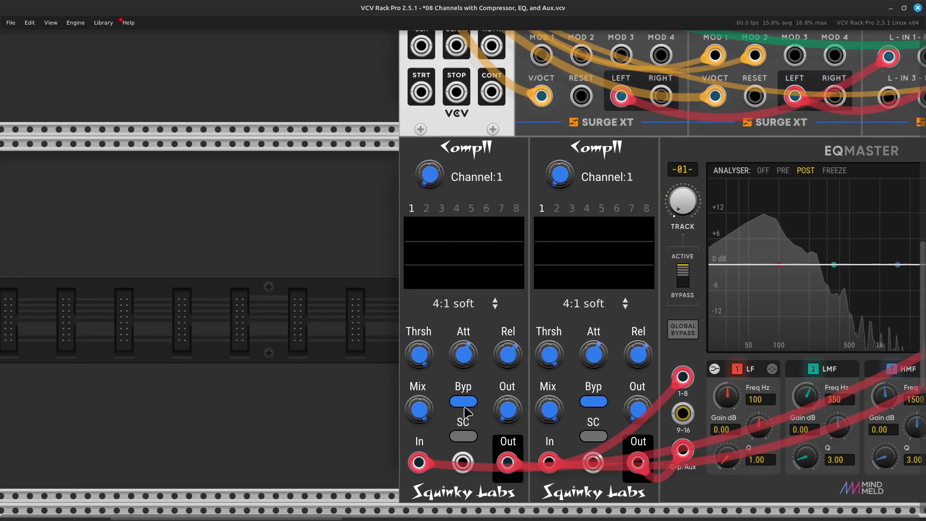
left_click(463, 404)
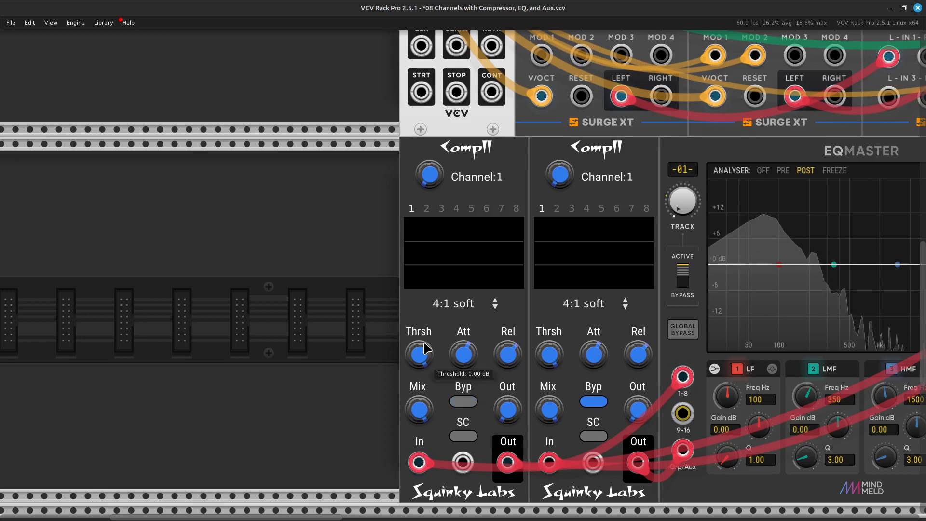
left_click_drag(418, 354, 419, 364)
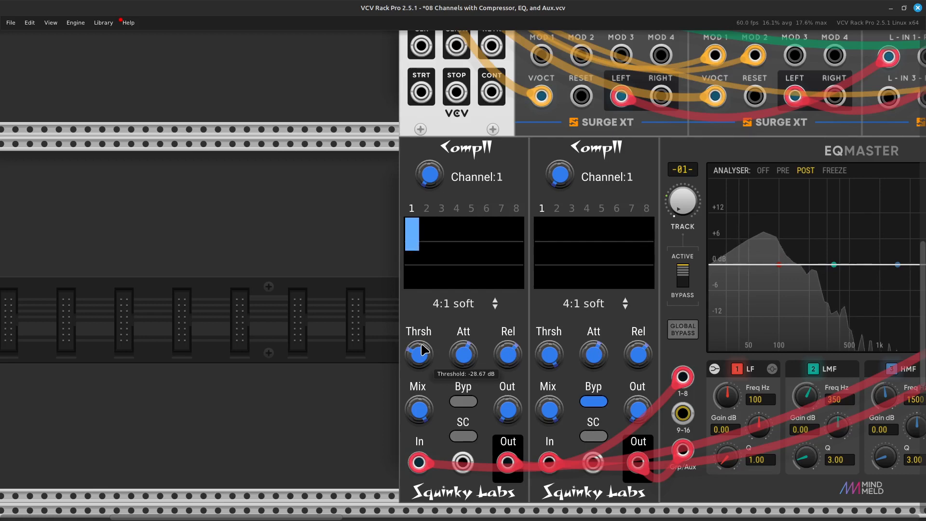
left_click_drag(505, 416, 505, 299)
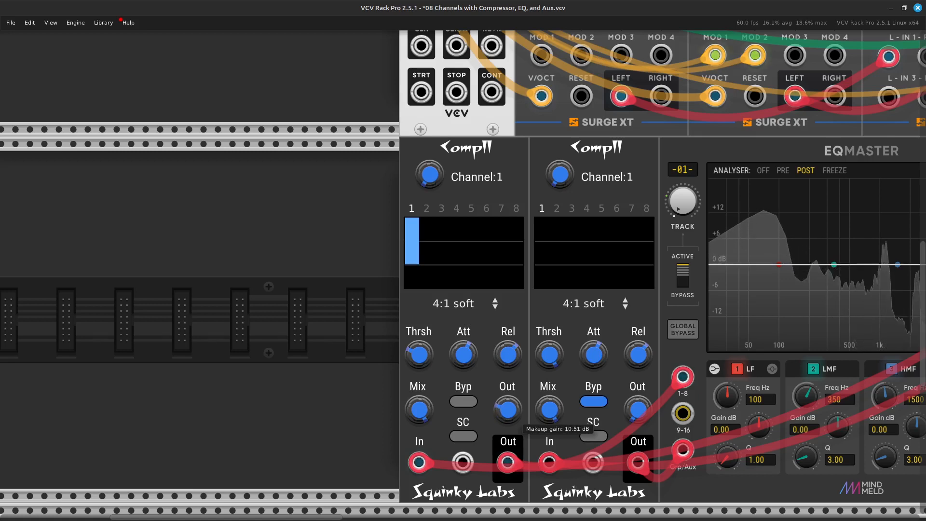
Boost the EQMaster's HF band on track 1 by about 6.5 dB with its frequency at about 2678 Hz.
key("Right")
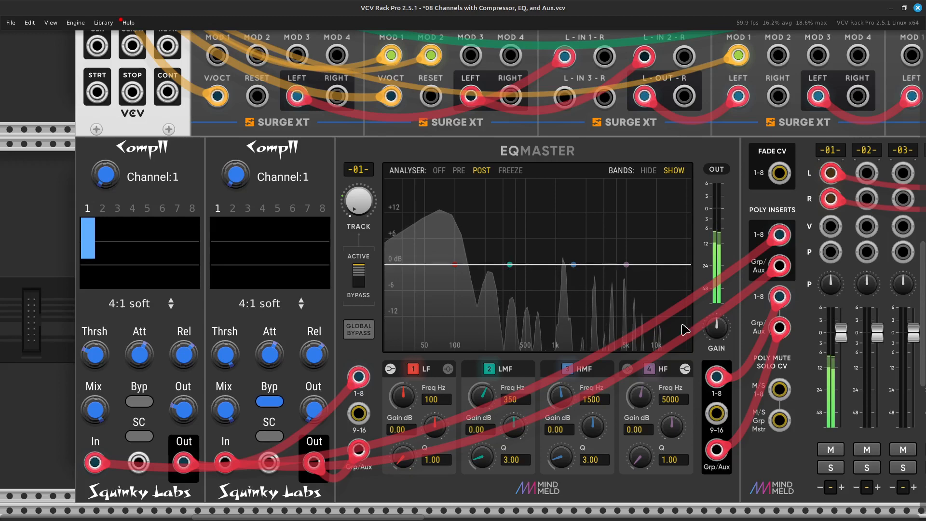
left_click_drag(673, 427, 638, 416)
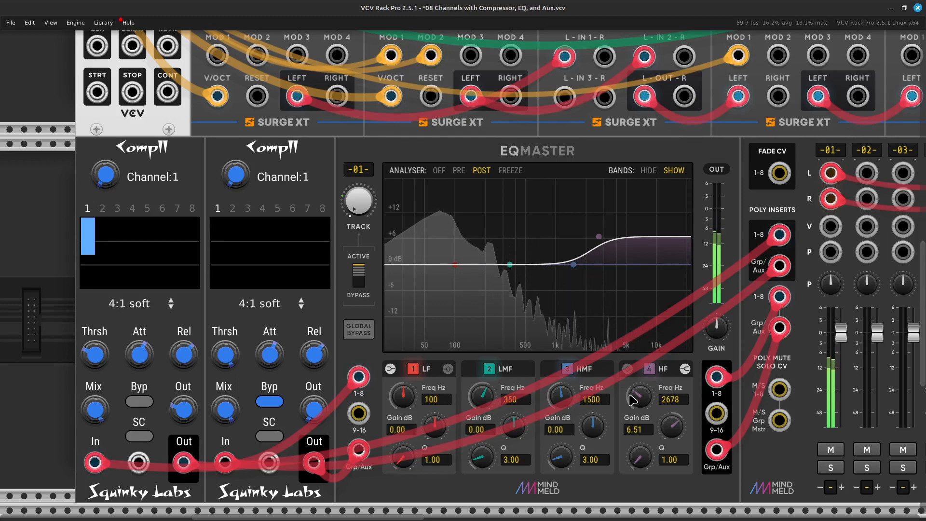
Set channel 1's AUX A send to the reverb to about -11.6 dB on the AuxSpander.
scroll(632, 400, "right", 10)
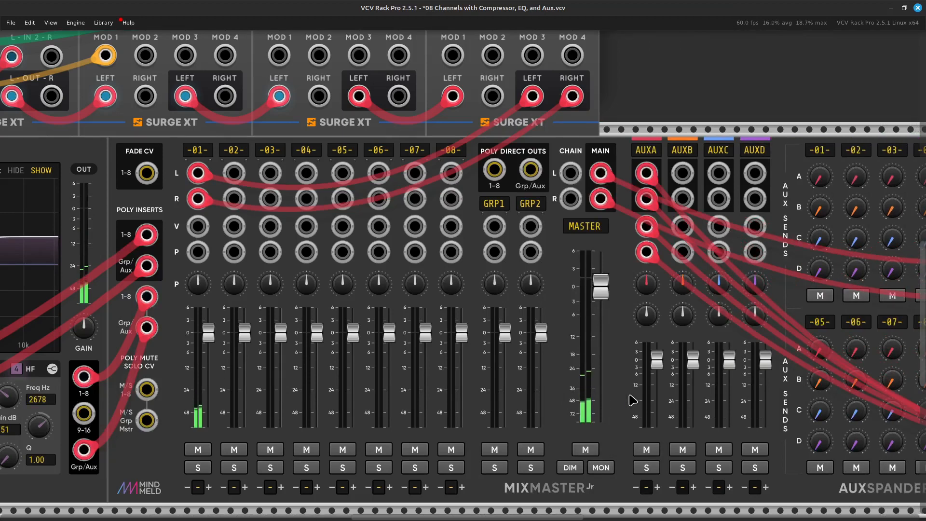
scroll(632, 399, "right", 9)
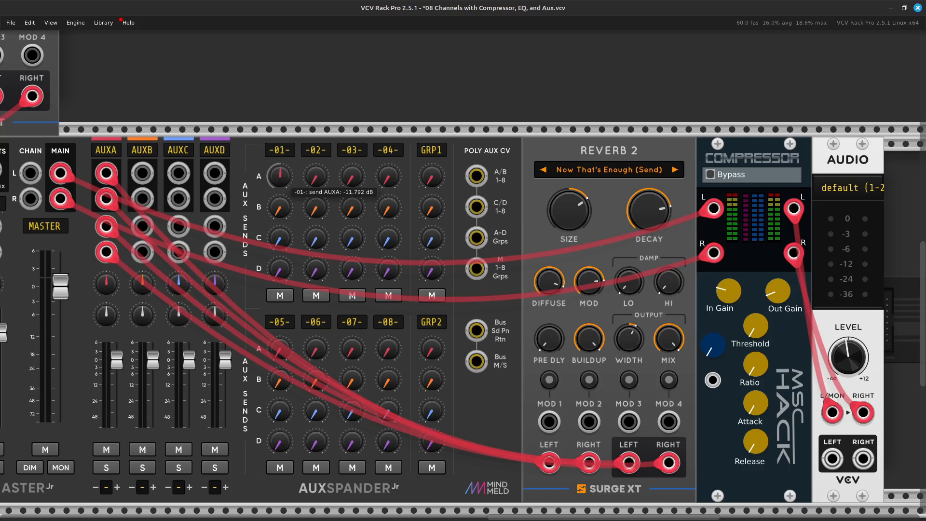
left_click_drag(279, 181, 278, 179)
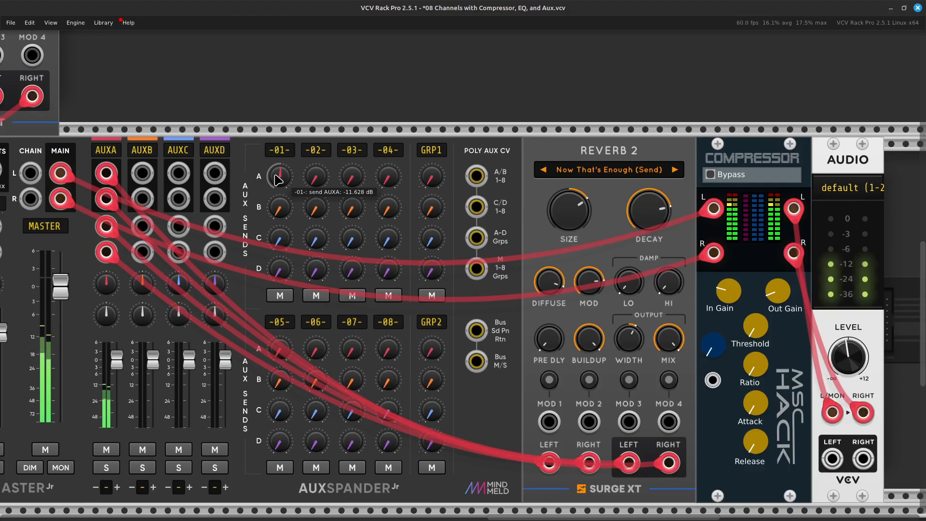
Shape the EG x VCA envelope with a longer decay, a slightly longer attack and sustain at about 68.6.
key("Left")
key("Up")
key("Up")
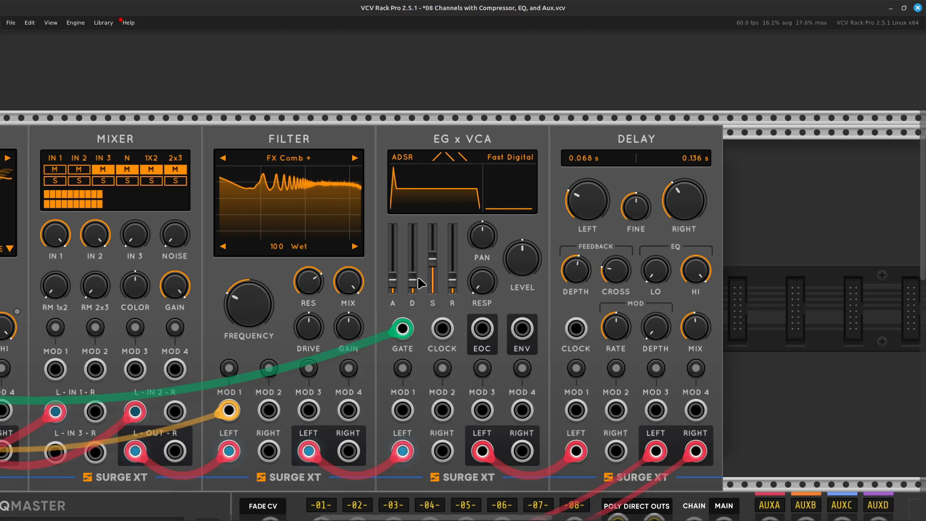
mouse_move(414, 283)
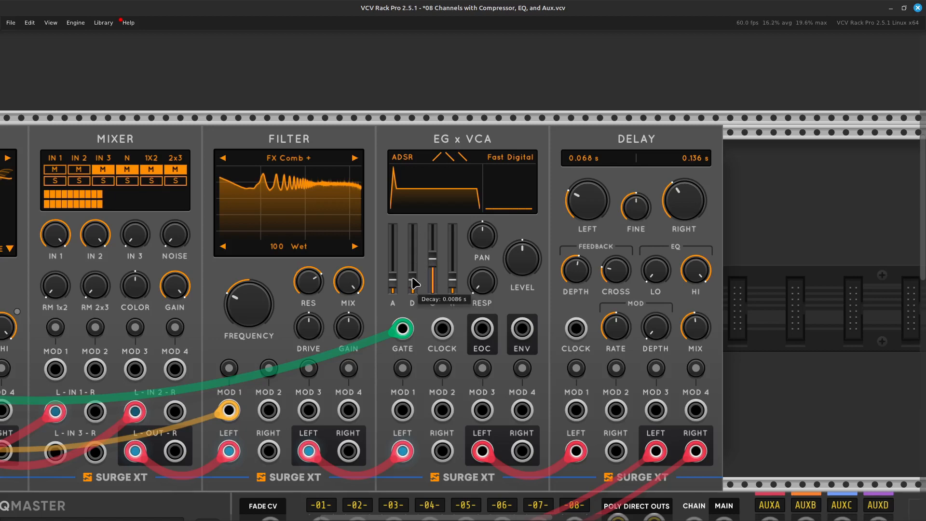
left_click_drag(413, 283, 412, 264)
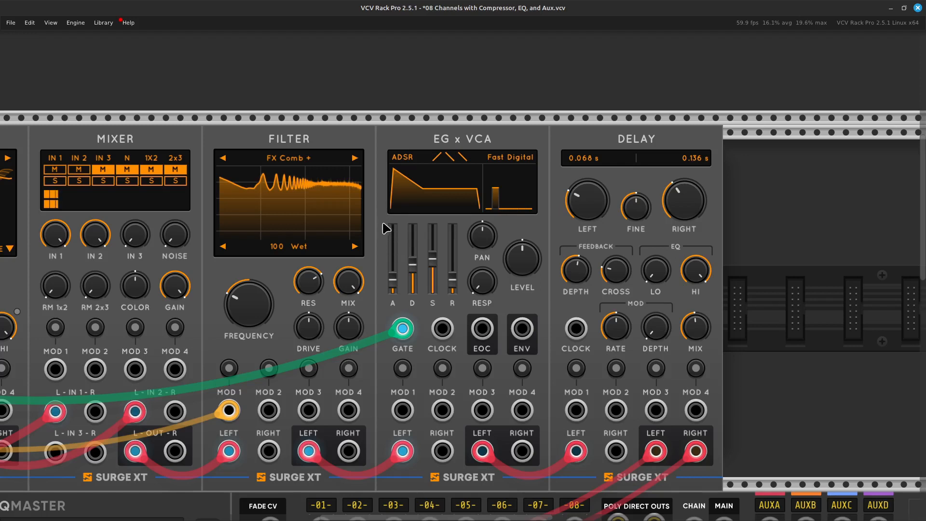
mouse_move(393, 279)
left_mouse_down()
mouse_move(393, 268)
mouse_move(388, 281)
left_mouse_up()
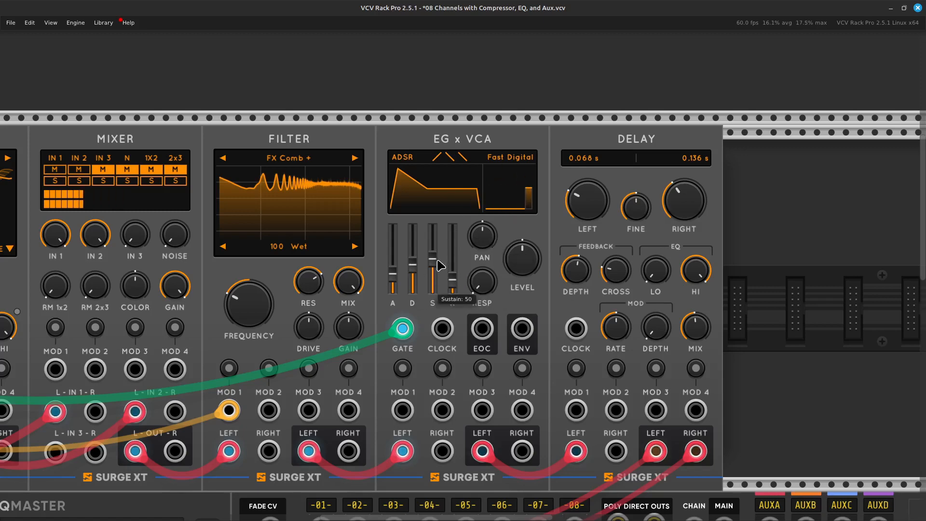
left_click_drag(440, 262, 440, 251)
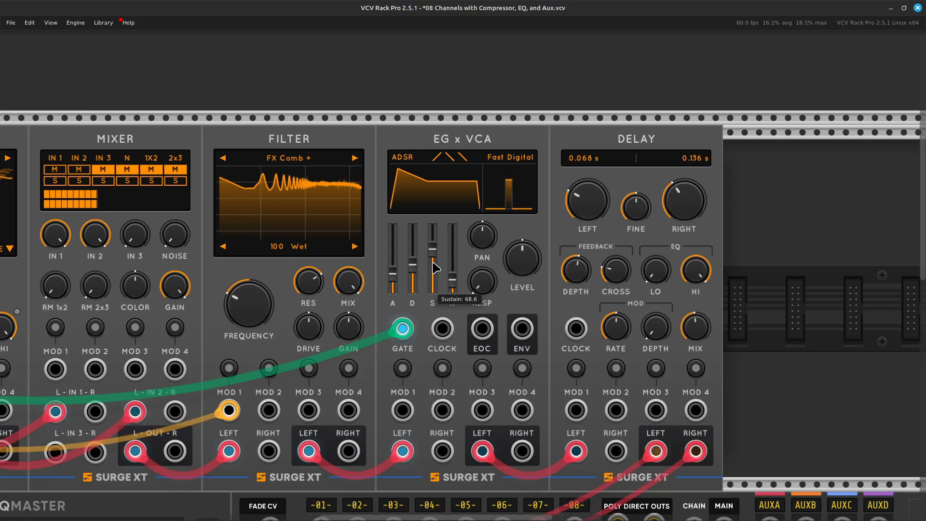
scroll(435, 267, "down", 10)
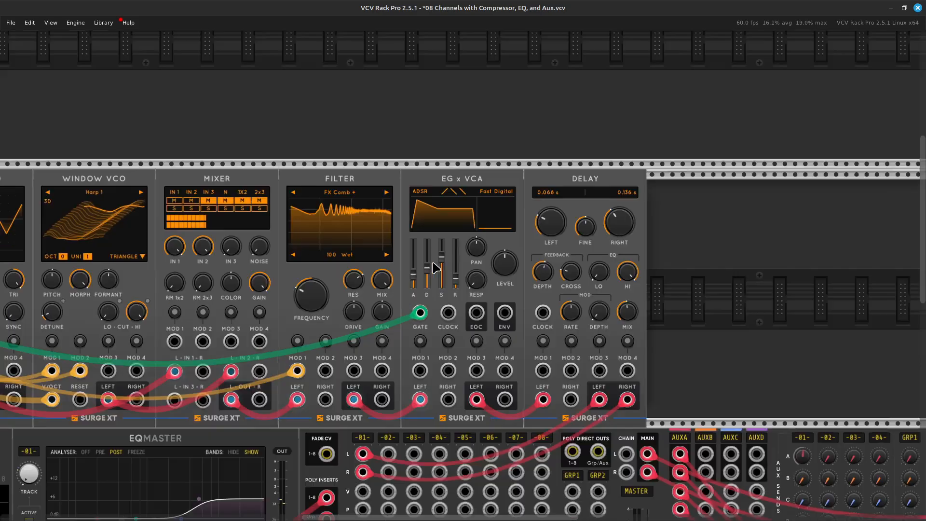
key("Down")
key("Down")
key("Right")
key("Left")
key("Up")
key("Right")
key("Right")
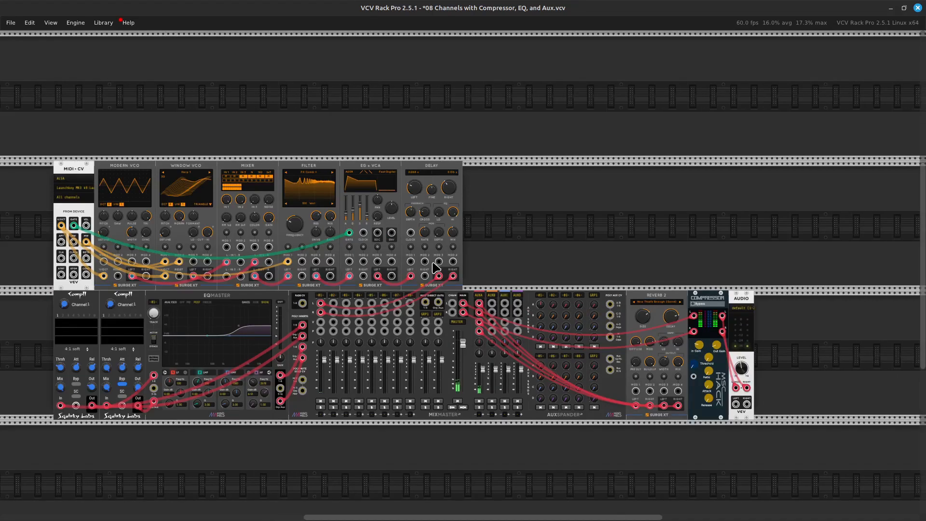
key("Left")
key("Left")
key("Left")
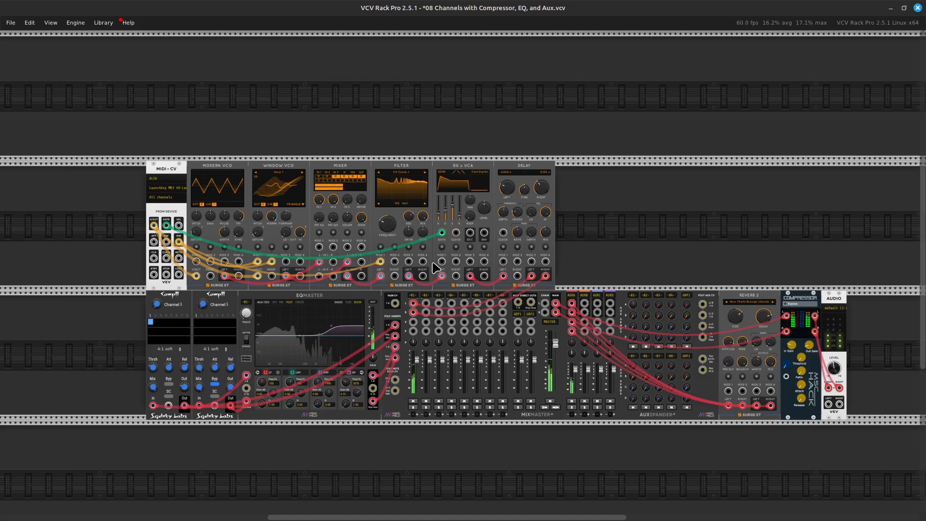
Lower the Surge XT Mixer's input 2 level to about -5.6 dB.
scroll(436, 268, "up", 5)
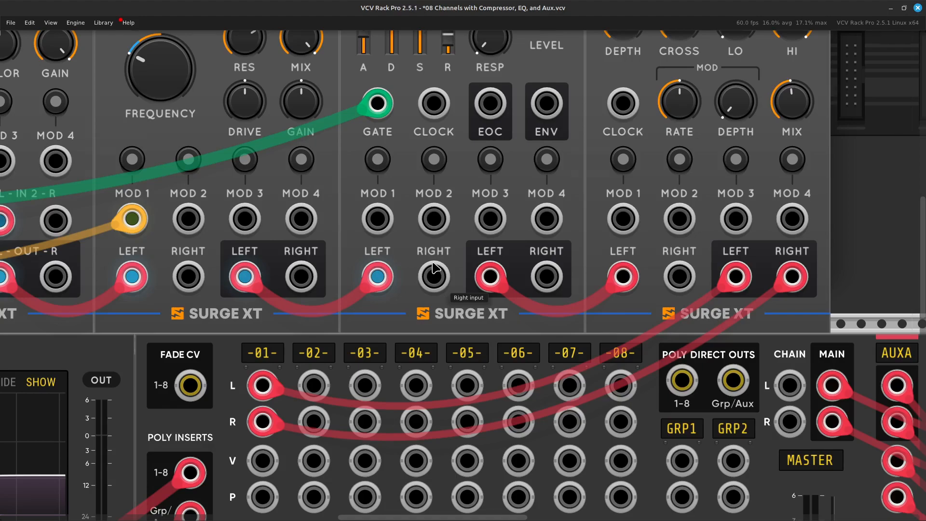
scroll(436, 267, "up", 5)
scroll(437, 267, "left", 6)
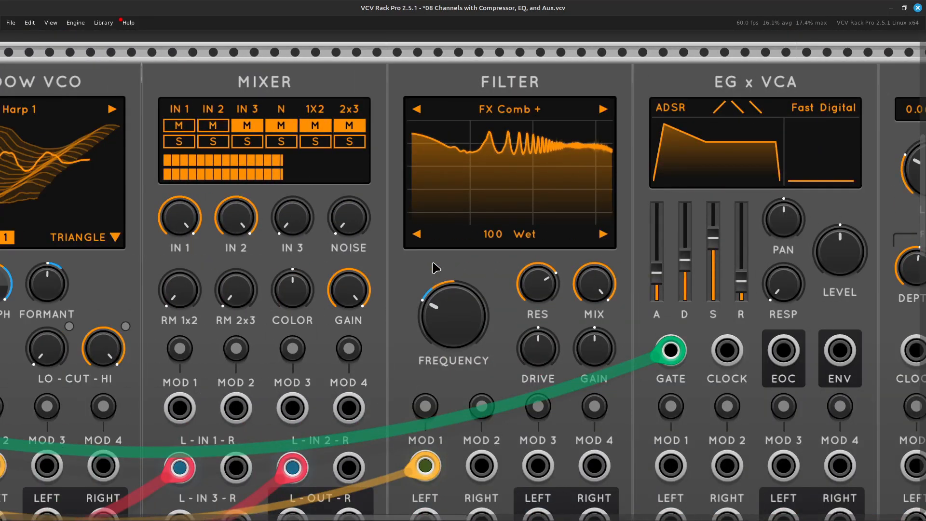
scroll(437, 268, "down", 3)
scroll(436, 268, "up", 2)
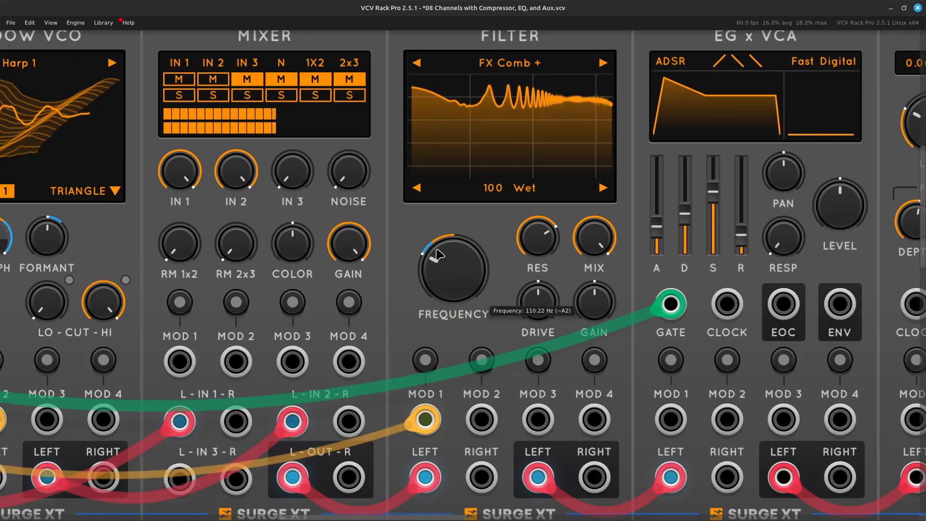
scroll(592, 142, "right", 5)
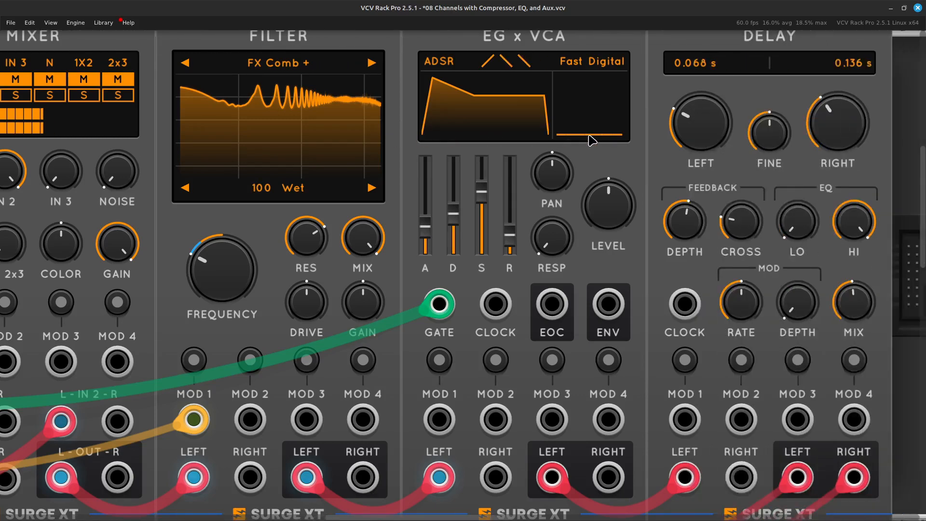
scroll(614, 243, "right", 1)
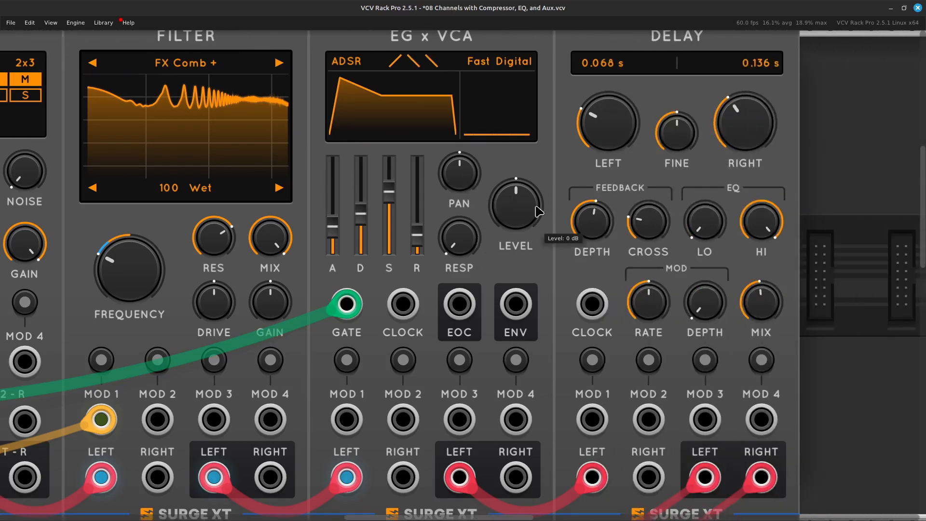
mouse_move(521, 190)
left_mouse_down()
mouse_move(522, 205)
mouse_move(522, 194)
left_mouse_up()
key("Left")
left_click_drag(499, 194, 499, 213)
left_click_drag(500, 180, 499, 180)
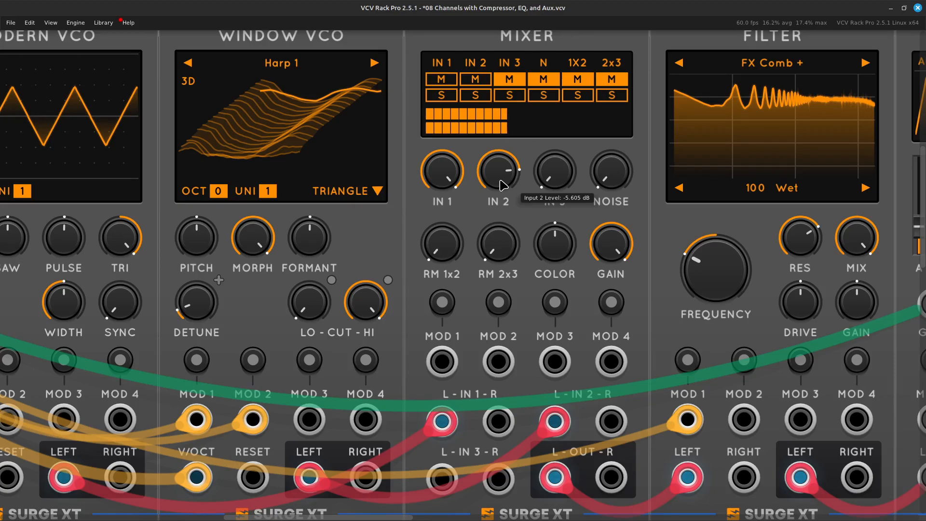
Reduce the EQMaster's HF band gain on track 1 to about 3.86 dB.
key("ctrl+minus")
key("ctrl+minus")
key("ctrl+minus")
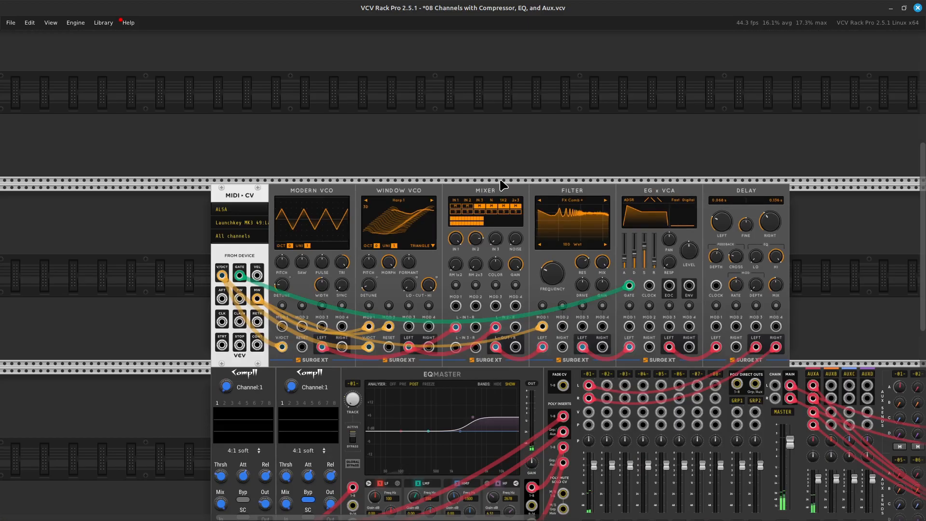
scroll(501, 185, "down", 3)
scroll(501, 185, "right", 4)
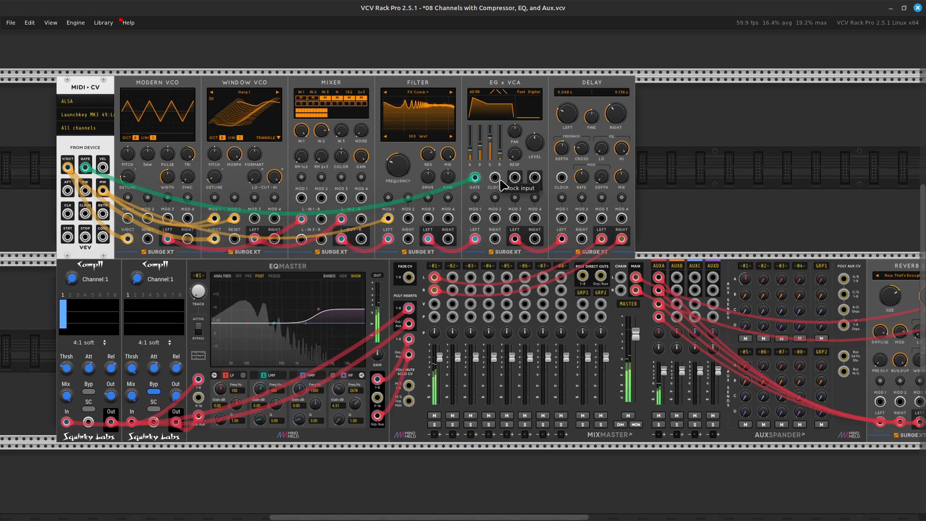
key("ctrl+equal")
key("ctrl+equal")
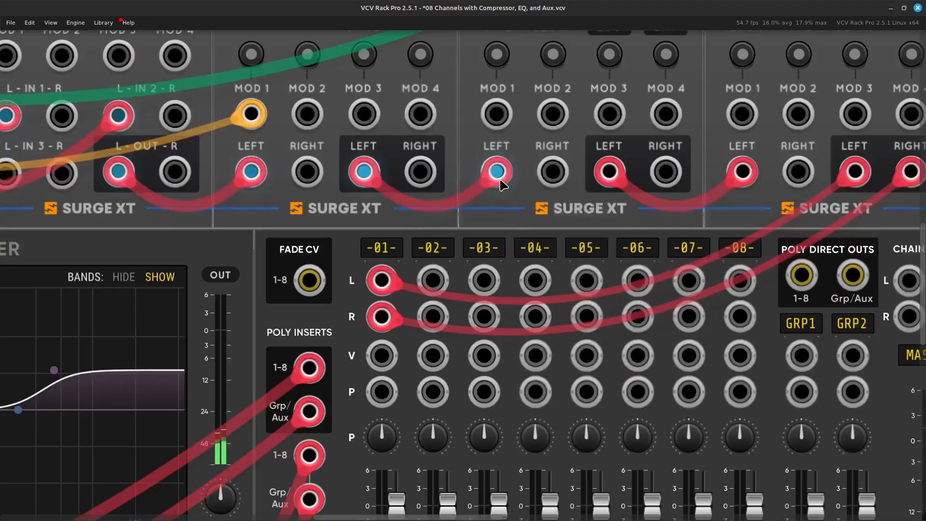
key("ctrl+equal")
key("Left")
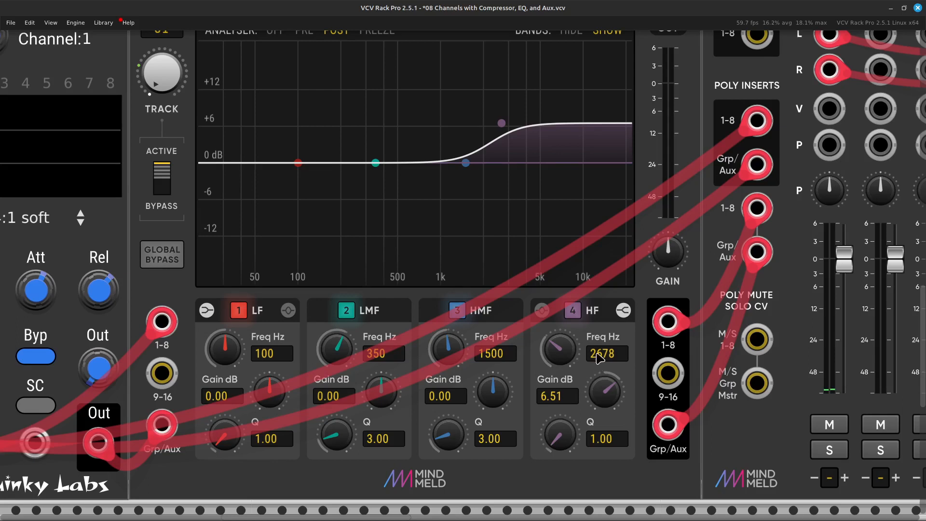
mouse_move(599, 397)
left_click_drag(600, 397, 599, 427)
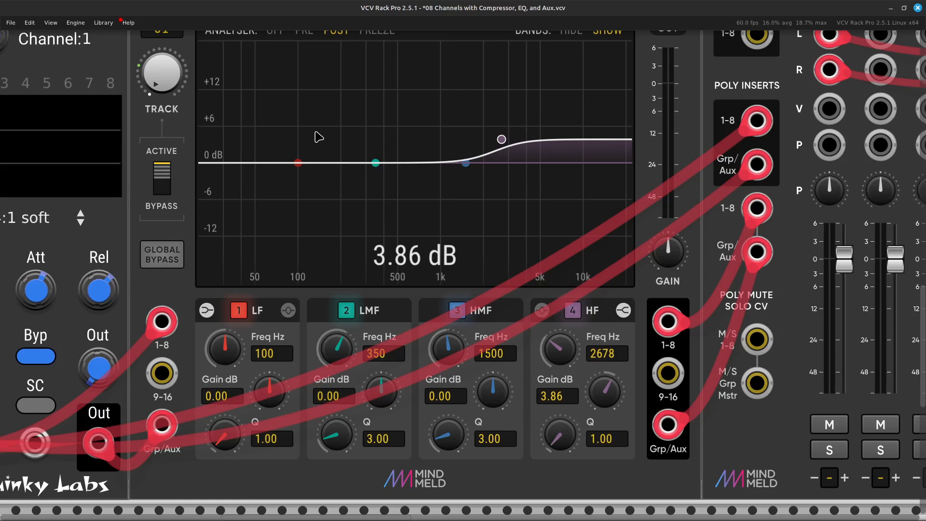
Cut the EQMaster's HMF band on track 1 by about 5.25 dB with its frequency at about 873 Hz.
scroll(376, 193, "left", 13)
scroll(371, 194, "left", 4)
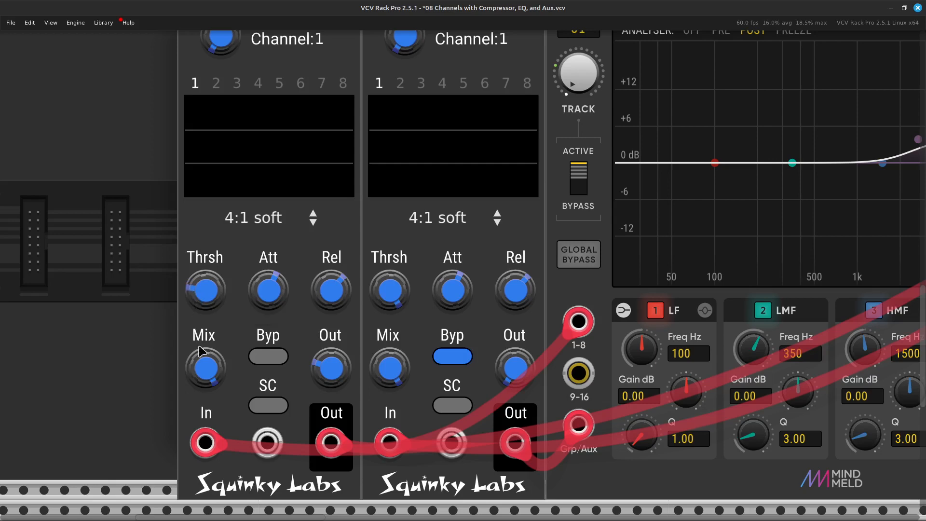
scroll(347, 367, "right", 15)
scroll(358, 309, "up", 3)
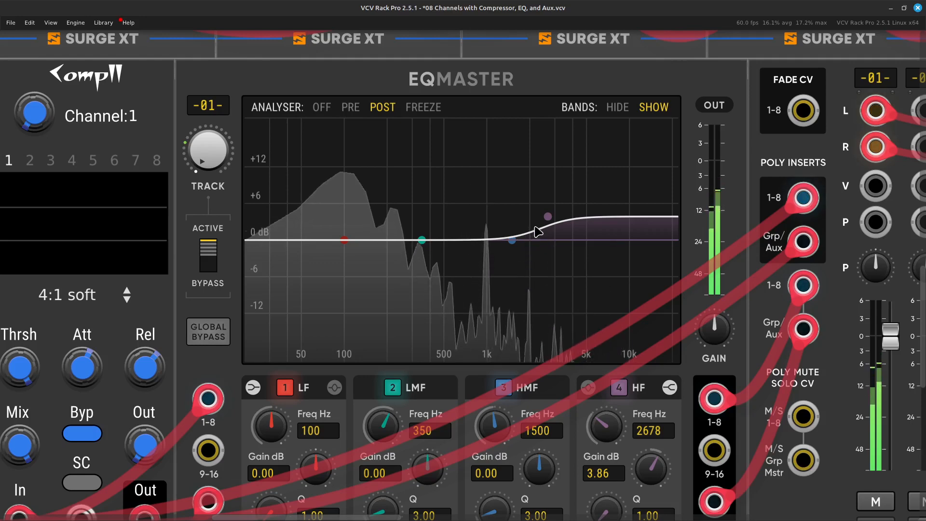
scroll(507, 338, "down", 3)
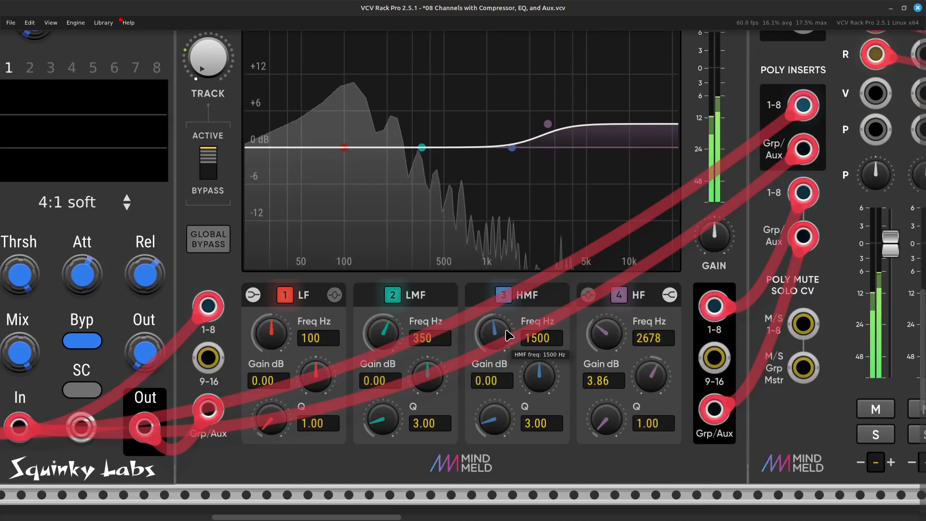
left_click_drag(539, 376, 539, 403)
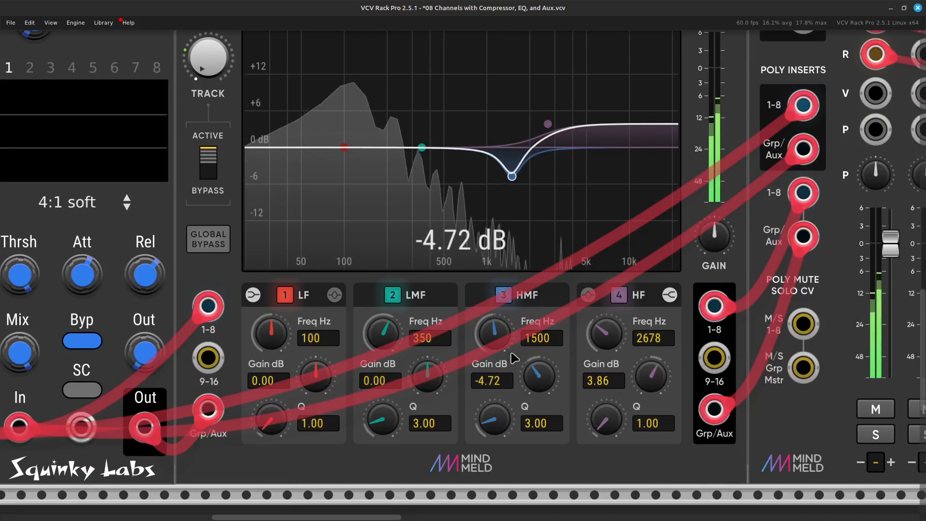
left_click_drag(494, 333, 494, 360)
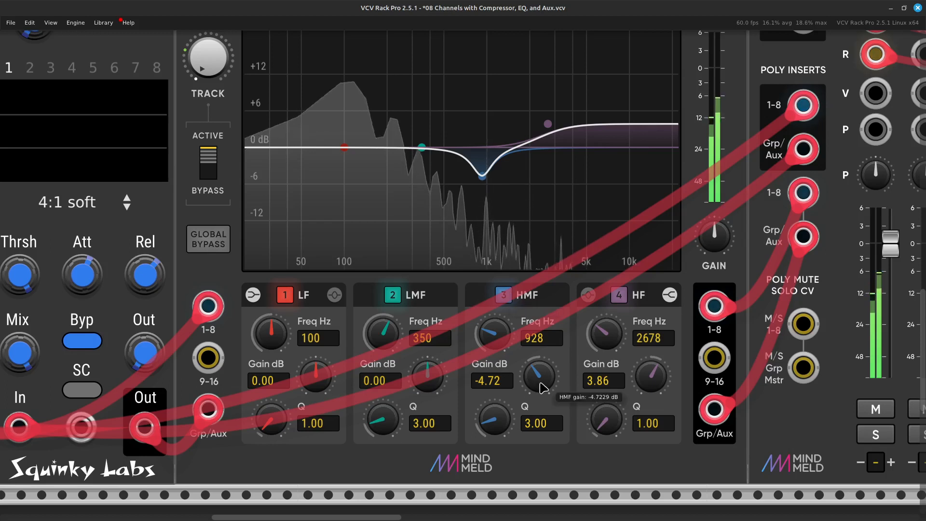
left_click_drag(538, 376, 511, 367)
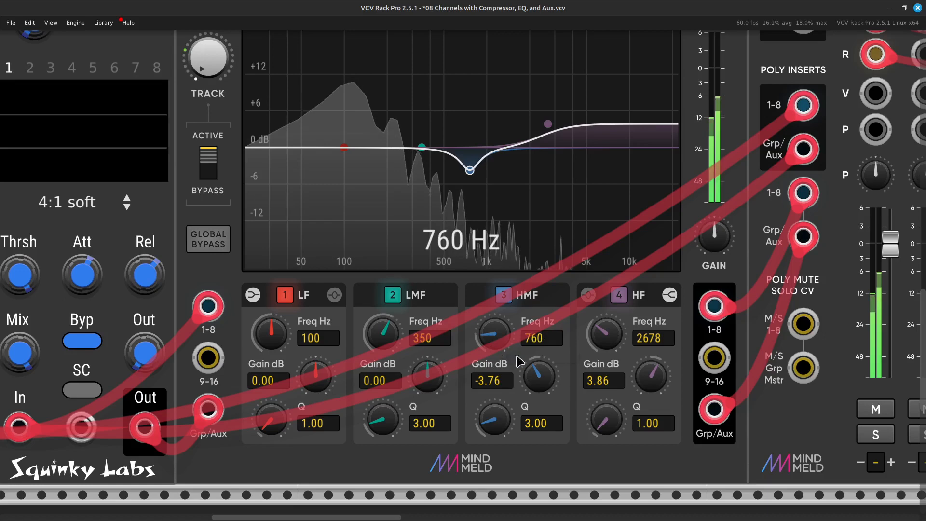
left_click_drag(552, 392, 552, 390)
left_click_drag(511, 350, 511, 341)
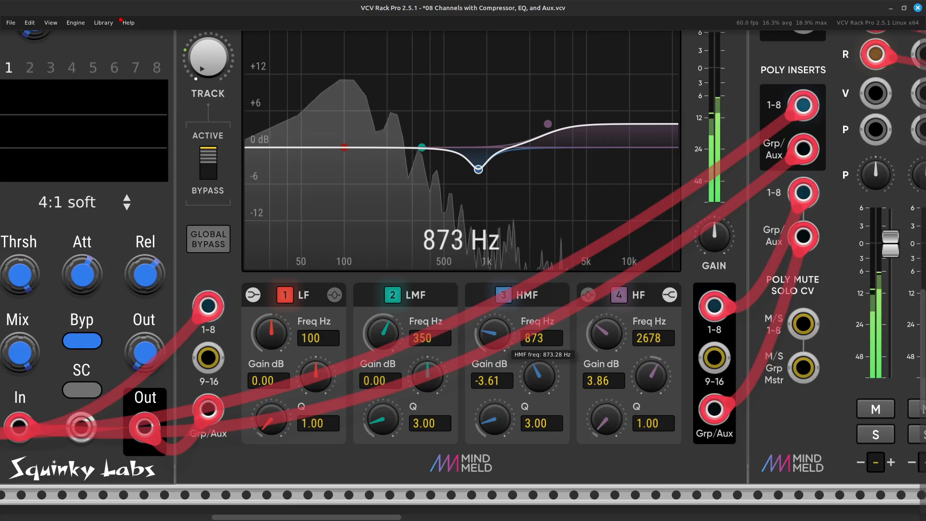
left_click_drag(553, 390, 552, 394)
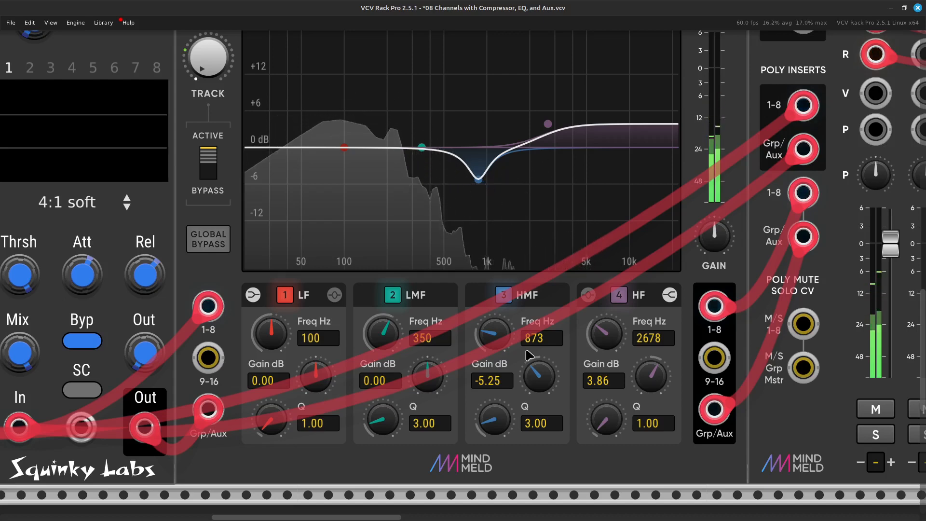
Frame the whole patch in view and save a screenshot of it to the Pictures folder.
scroll(549, 302, "down", 5)
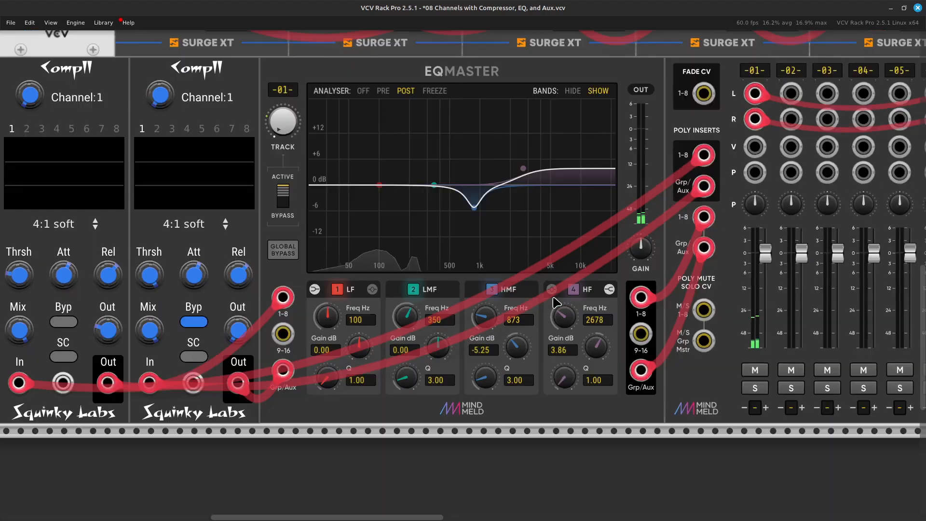
key("ctrl+minus")
key("ctrl+minus")
key("Up")
key("Right")
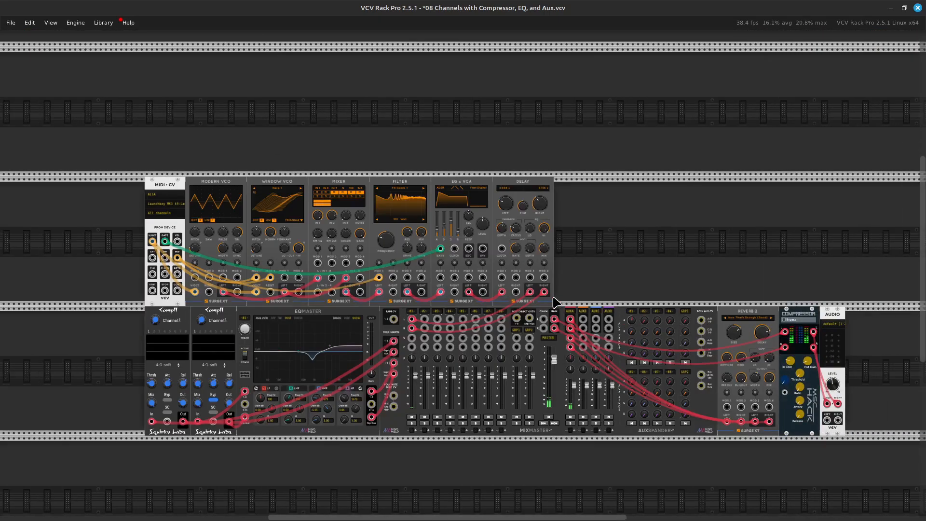
key("Down")
key("Right")
key("Left")
key("Right")
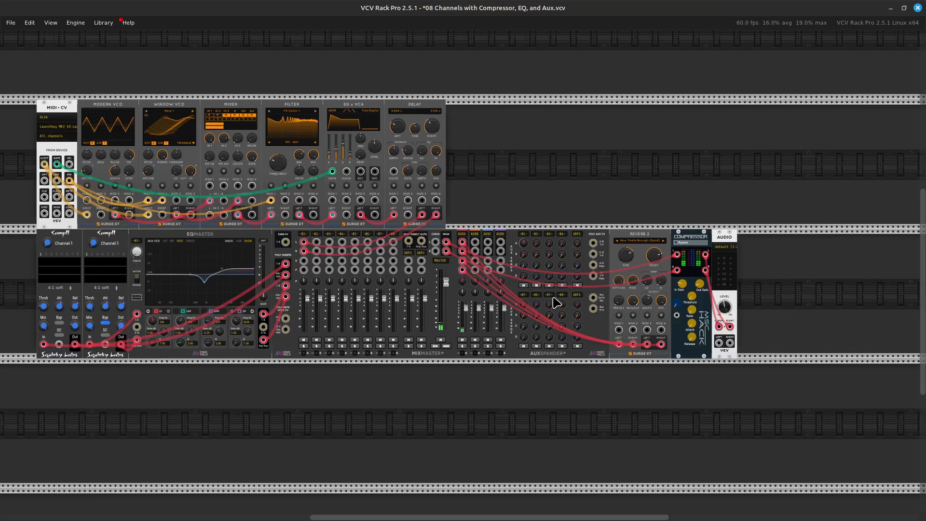
key("Left")
key("Up")
key("Right")
key("Up")
key("Down")
key("Down")
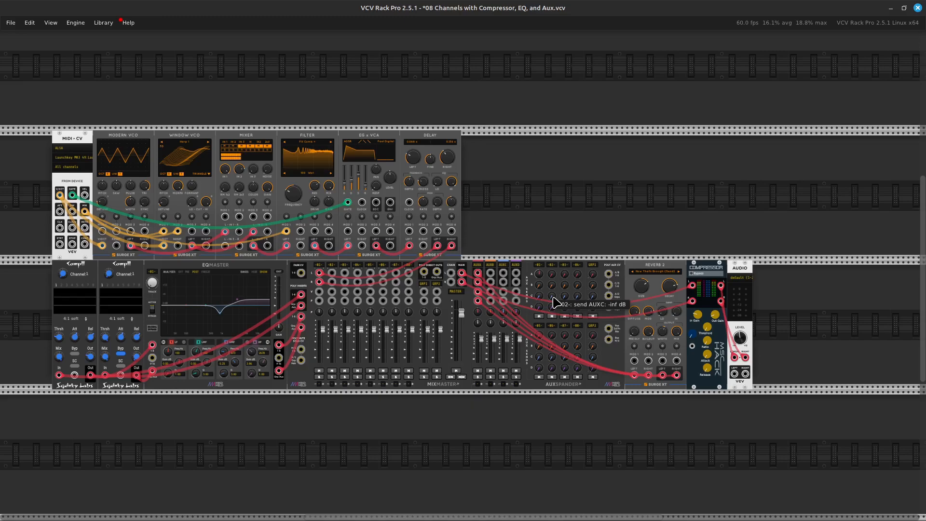
key("Print")
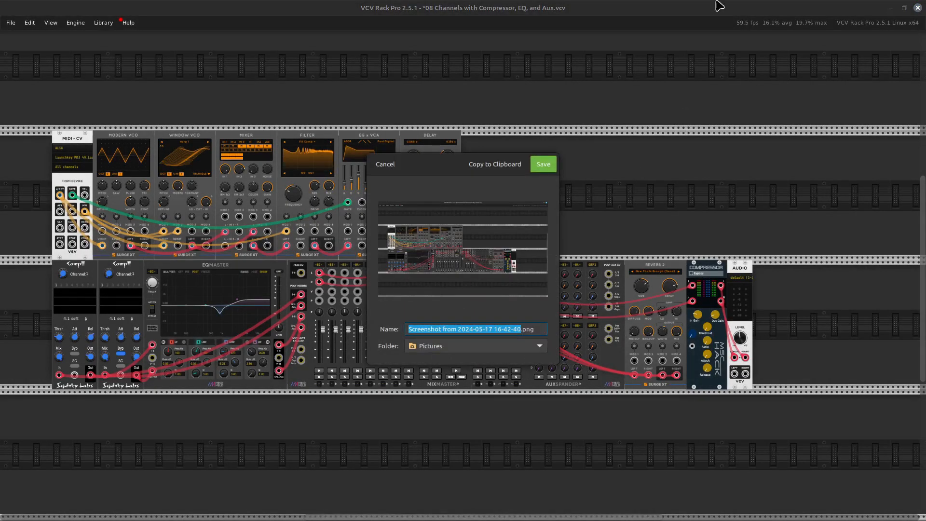
left_click(543, 164)
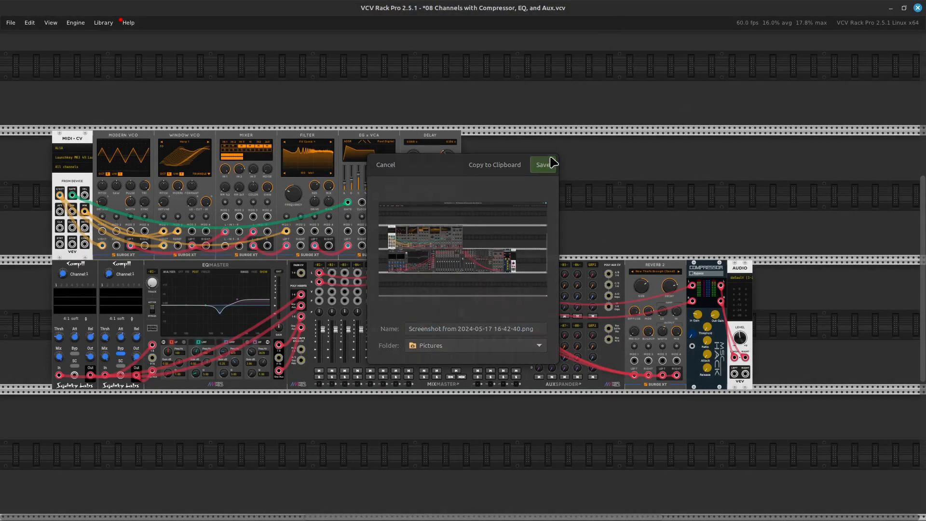